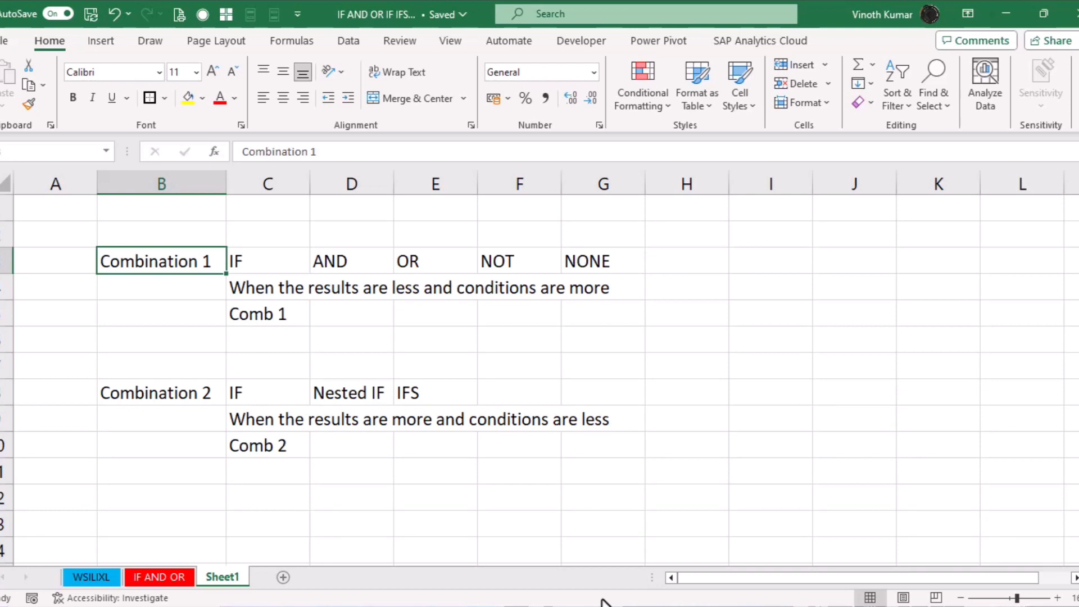
# Open the IF AND OR sheet and make the entire Topic 1 row bold
pyautogui.click(150, 585)
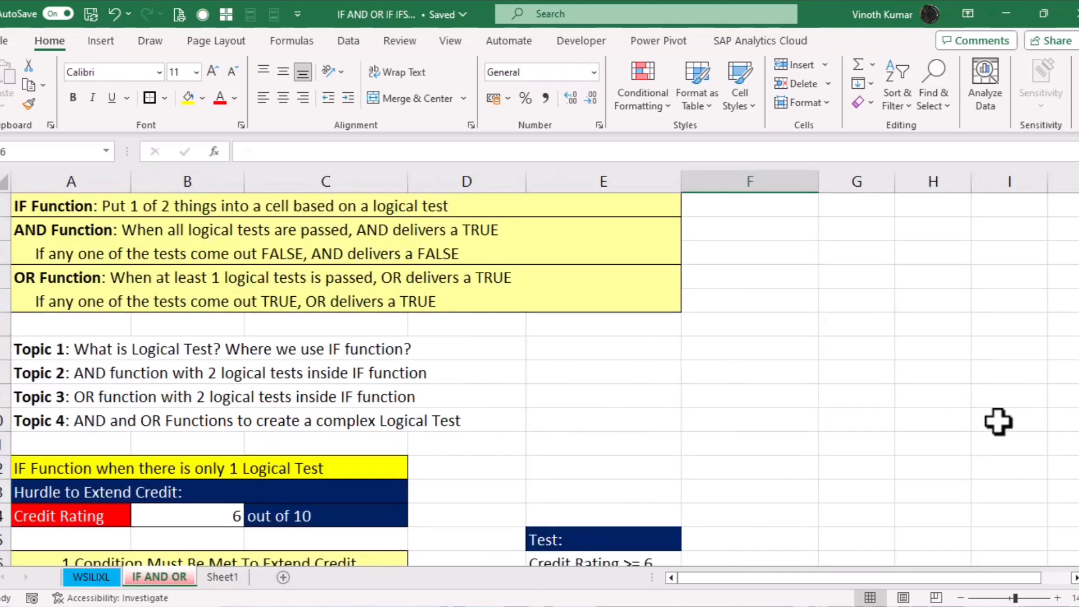
pyautogui.click(4, 349)
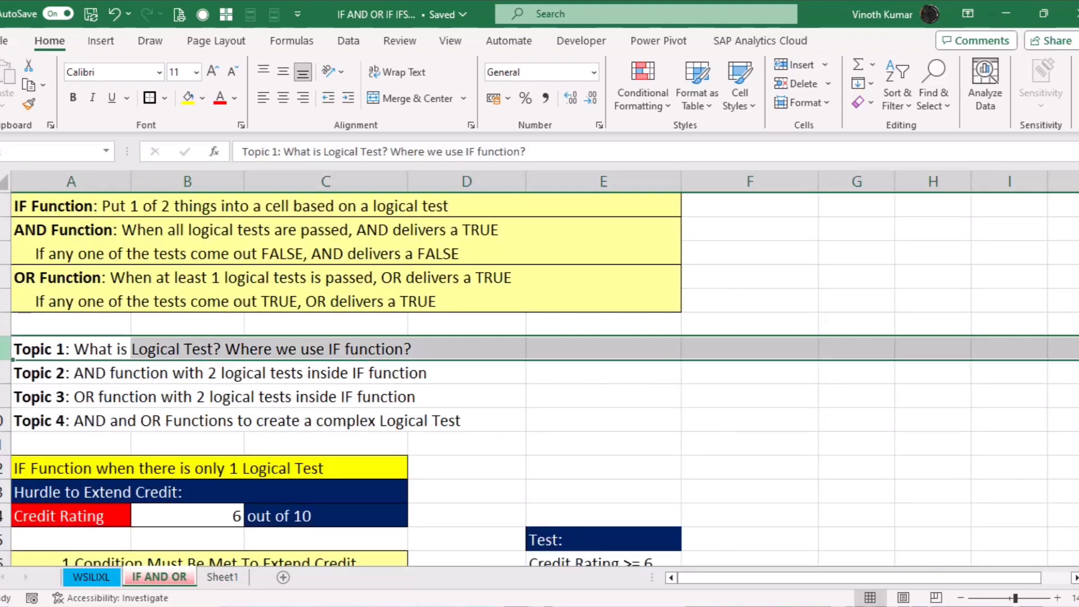
pyautogui.hotkey('ctrl', 'b')
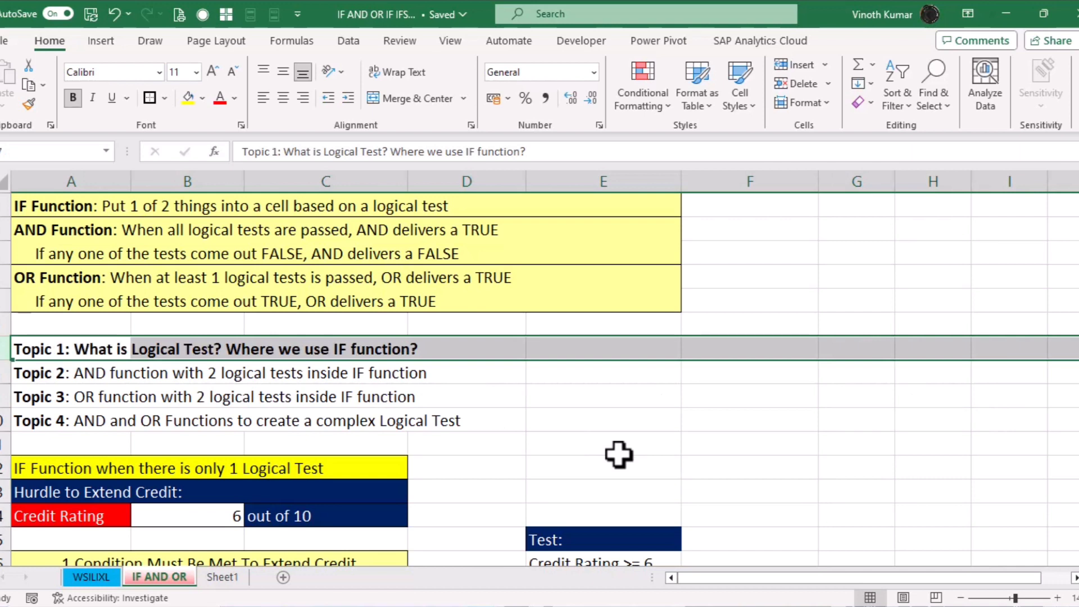
pyautogui.click(673, 427)
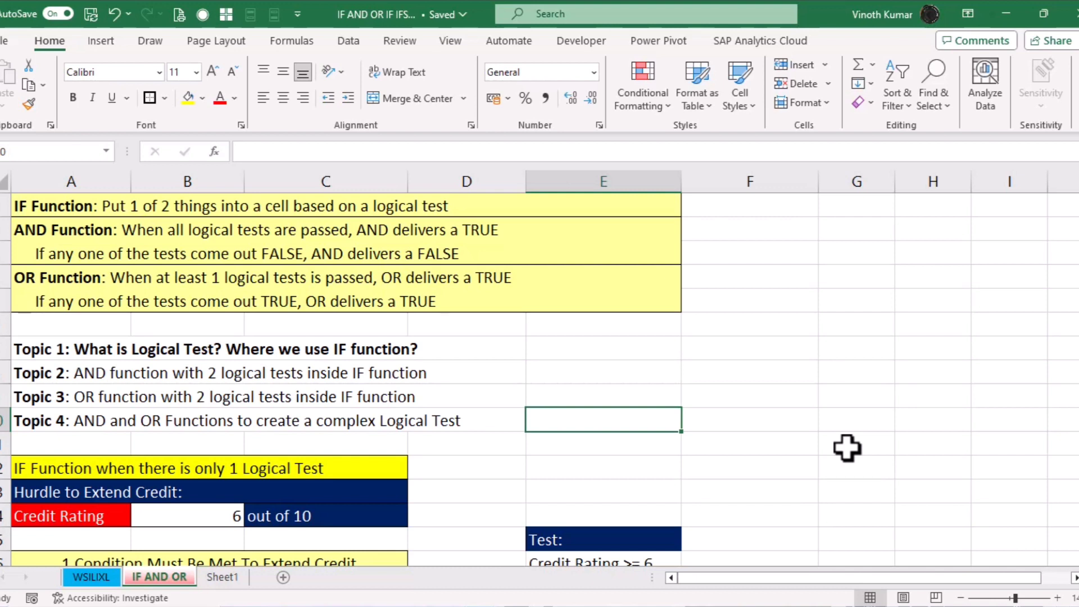
# Show the hurdle credit rating in B14 with one decimal place
pyautogui.scroll(-3, 756, 393)
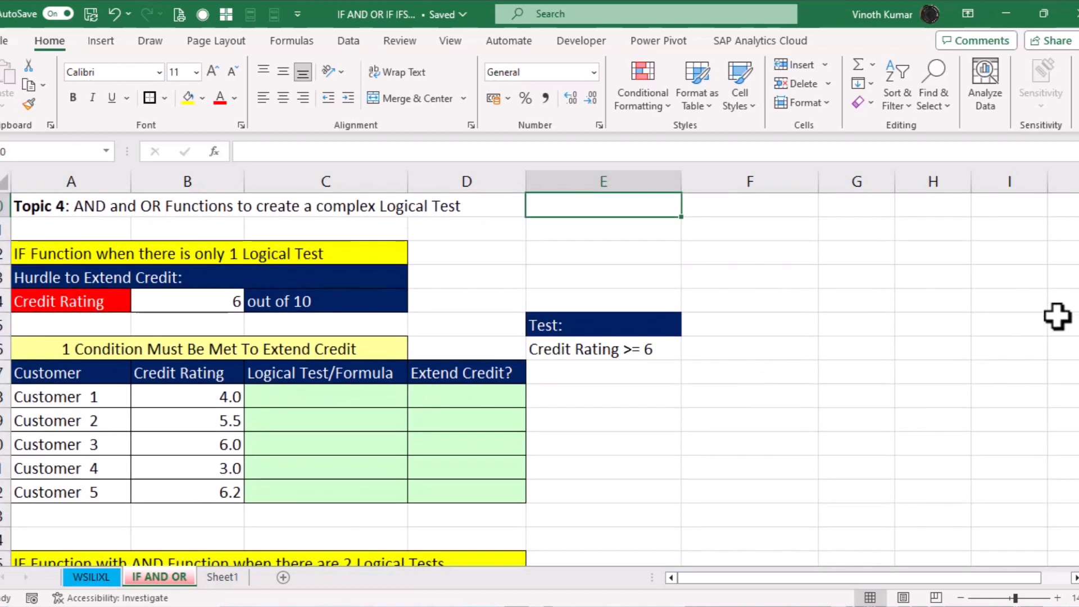
pyautogui.moveTo(1078, 280); pyautogui.dragTo(1078, 283)
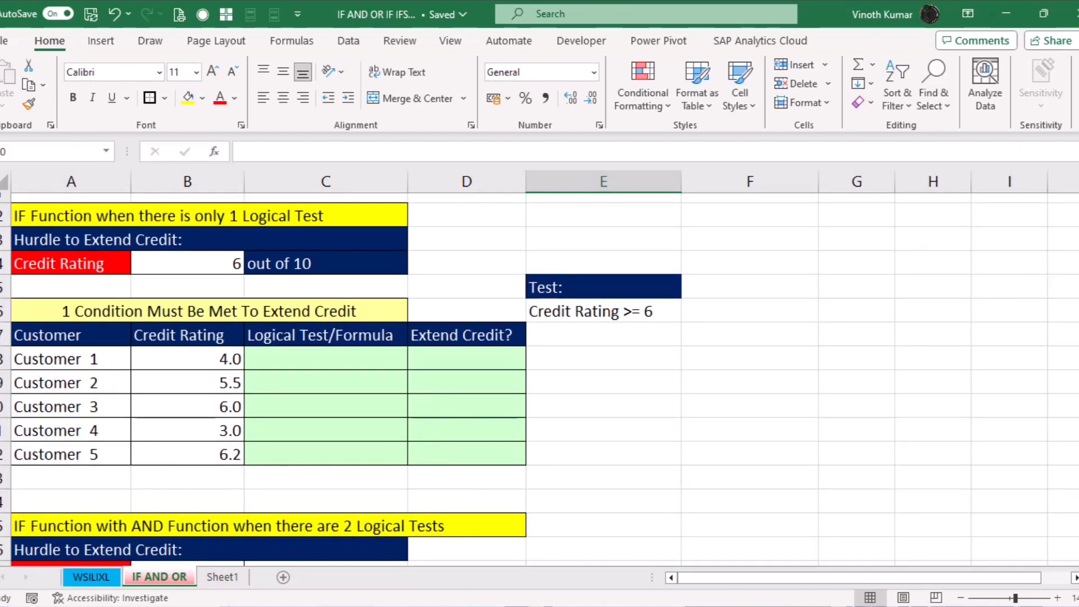
pyautogui.moveTo(176, 362); pyautogui.dragTo(173, 455)
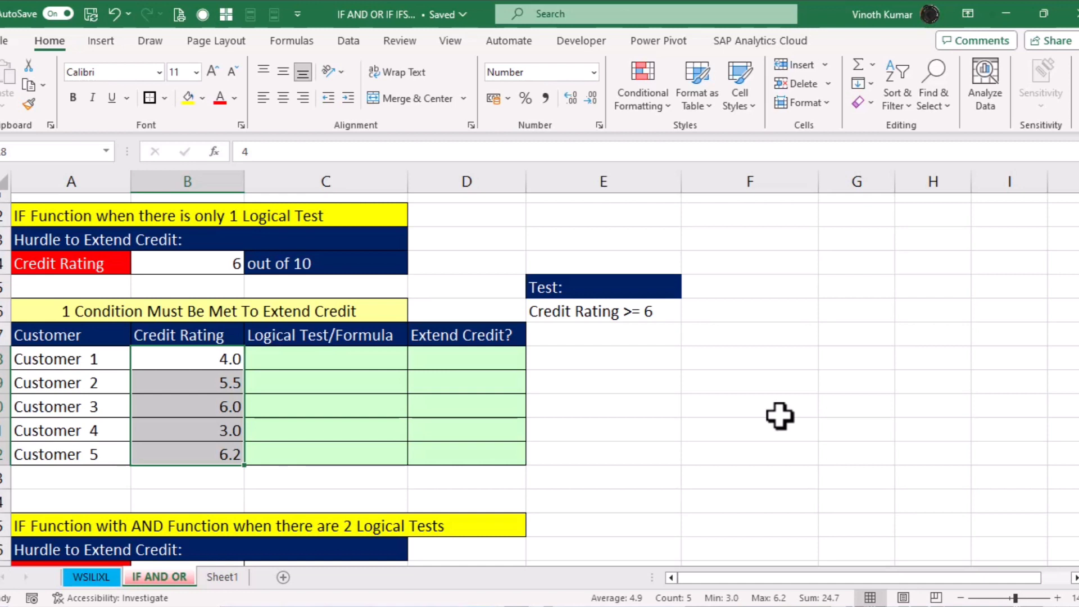
pyautogui.click(780, 415)
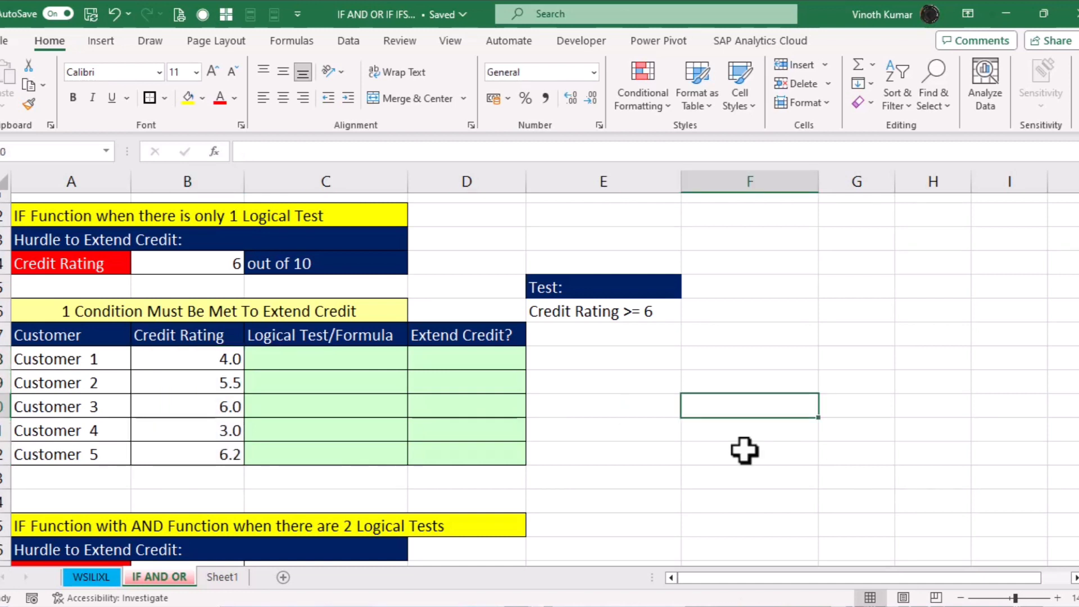
pyautogui.moveTo(201, 264); pyautogui.dragTo(289, 264)
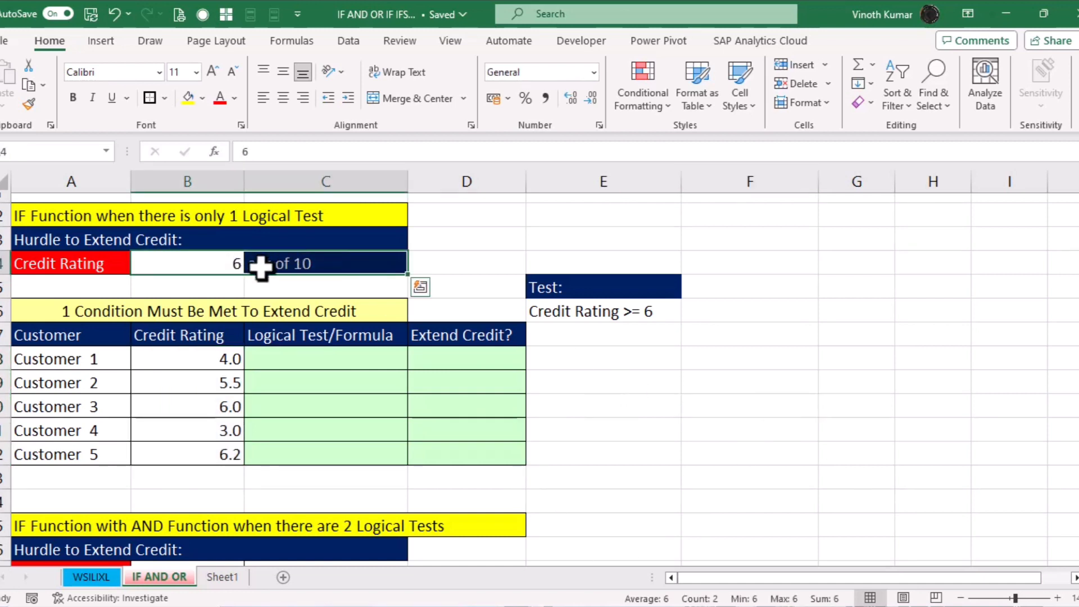
pyautogui.click(220, 265)
pyautogui.click(569, 97)
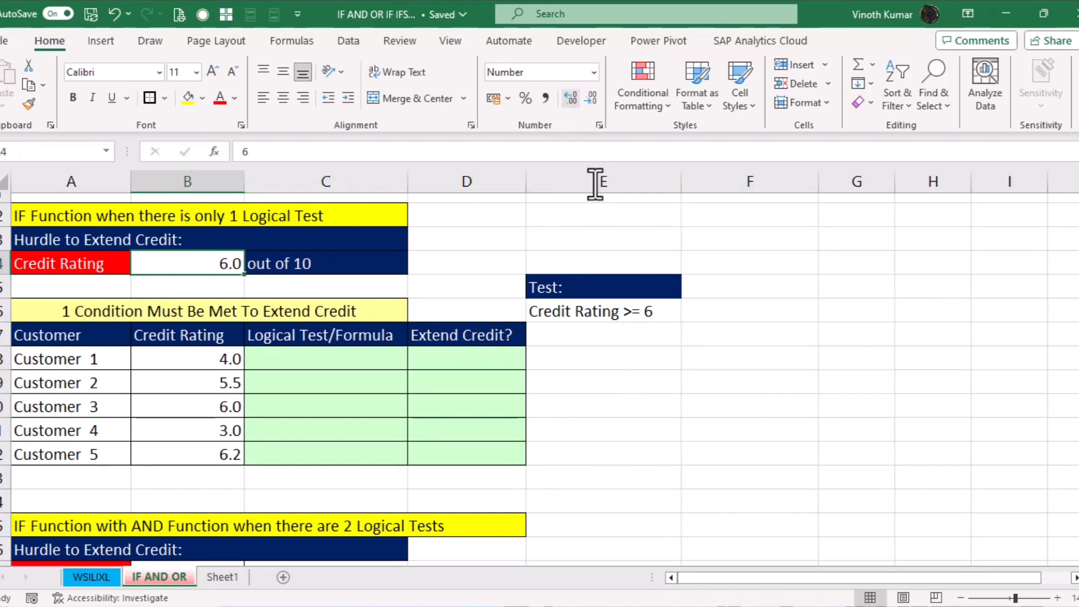
pyautogui.click(739, 381)
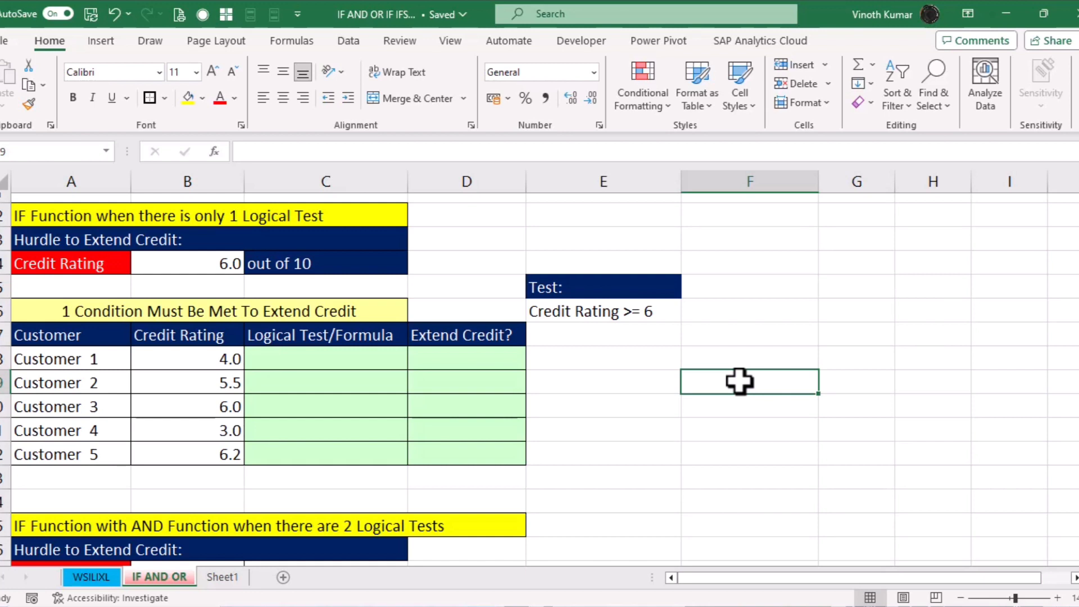
# Enter =B18:B22>=B14 in C18 to test all customers' credit ratings against the hurdle
pyautogui.press('Left')
pyautogui.press('Left')
pyautogui.press('Left')
pyautogui.press('Up')
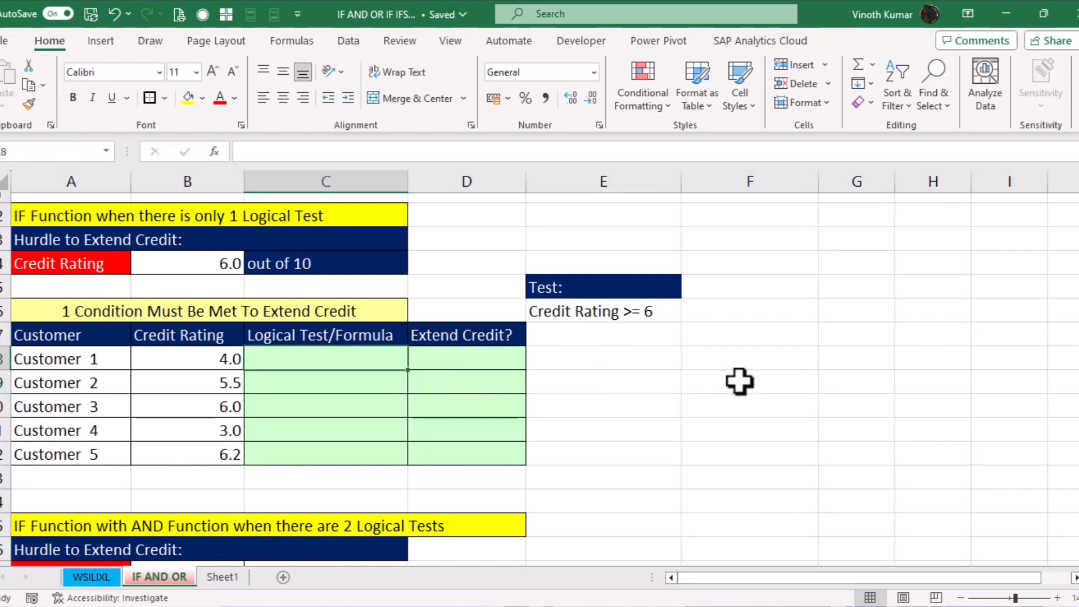
pyautogui.hotkey('shift', 'Down')
pyautogui.hotkey('shift', 'Down')
pyautogui.hotkey('shift', 'Down')
pyautogui.press('Up')
pyautogui.press('Down')
pyautogui.write('=')
pyautogui.press('Left')
pyautogui.hotkey('ctrl', 'shift', 'Down')
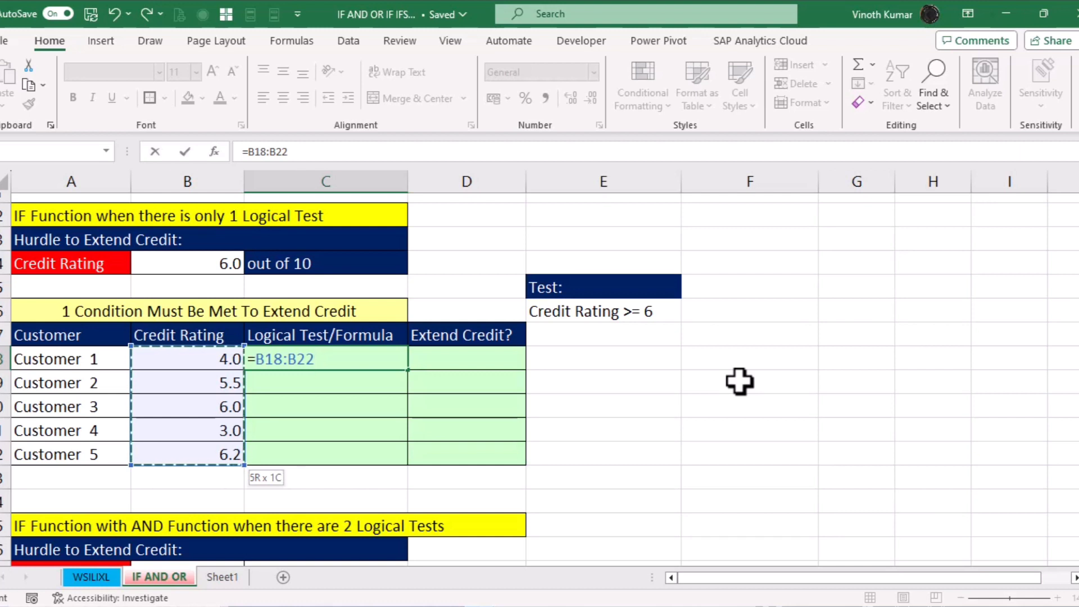
pyautogui.write('>=')
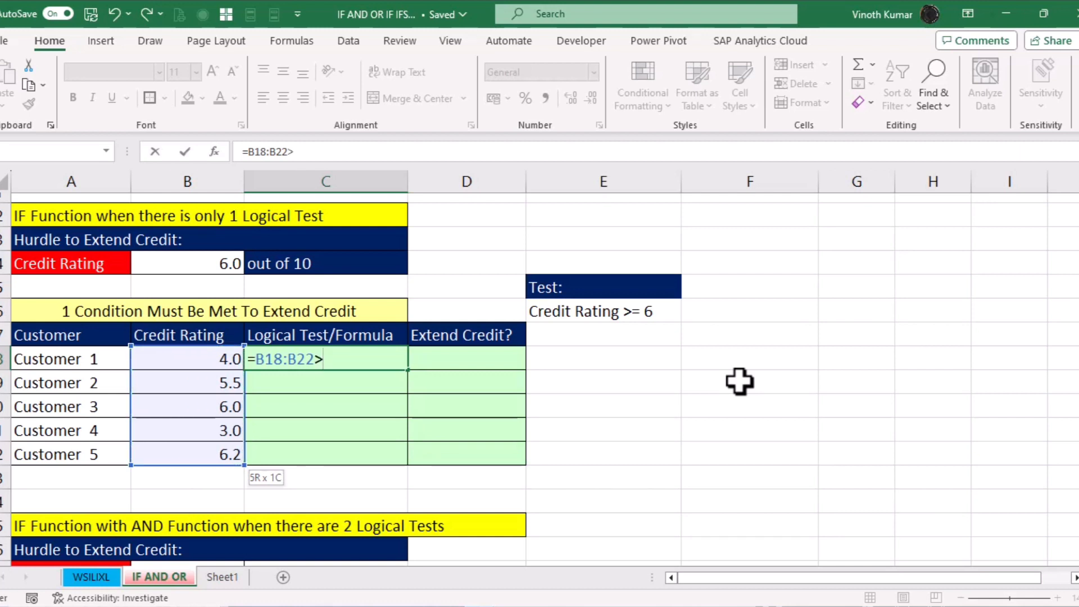
pyautogui.press('Up')
pyautogui.press('Up')
pyautogui.press('Up')
pyautogui.press('Up')
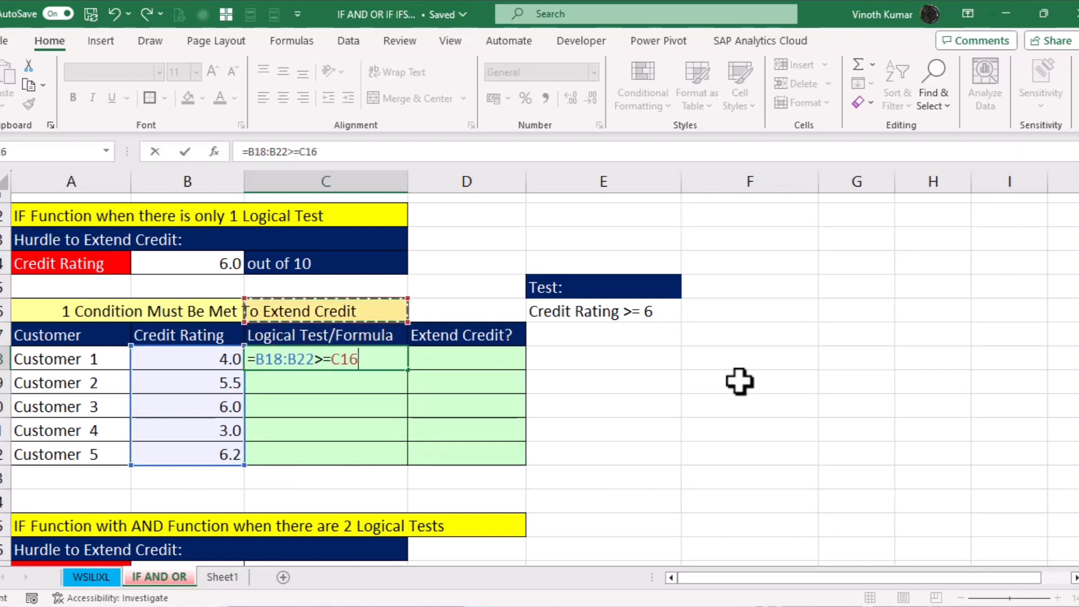
pyautogui.press('Left')
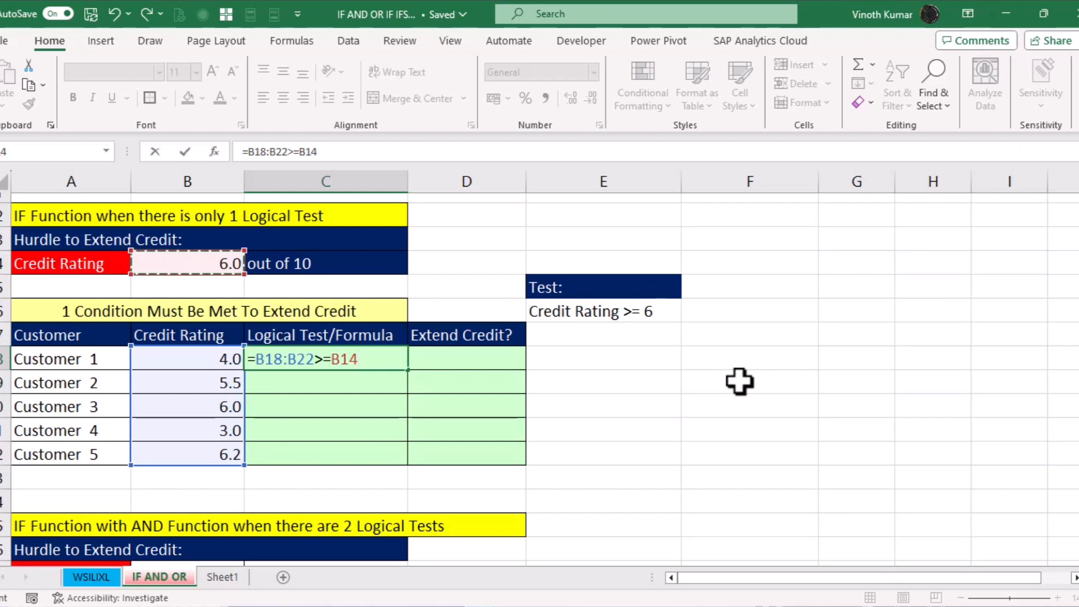
pyautogui.press('Return')
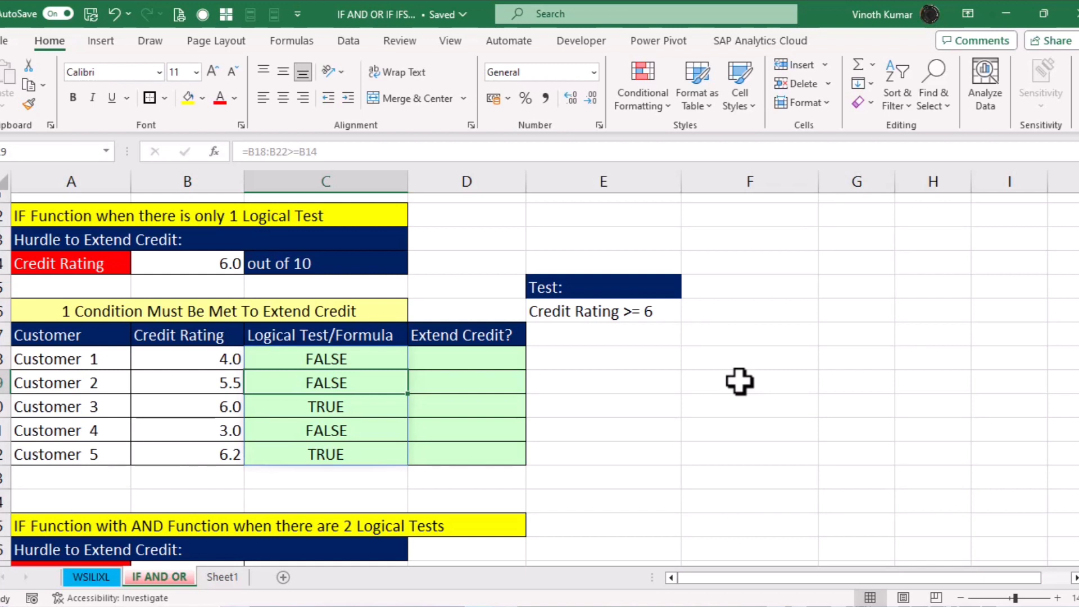
# Display the formula text of C18 in F18 using FORMULATEXT
pyautogui.press('Up')
pyautogui.press('Right')
pyautogui.press('Right')
pyautogui.press('Right')
pyautogui.write('=form')
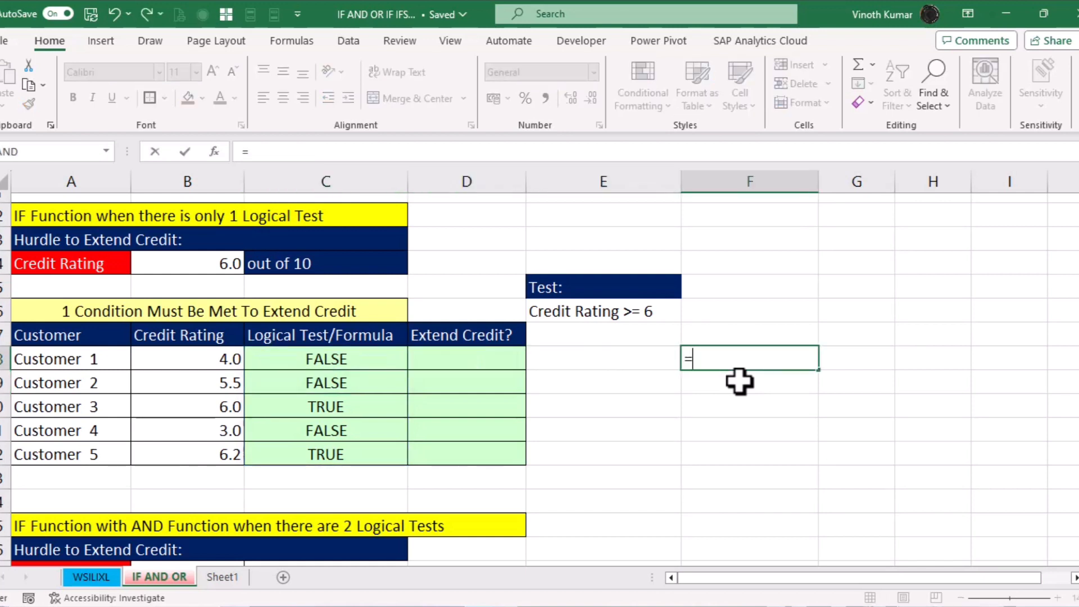
pyautogui.press('Tab')
pyautogui.press('Left')
pyautogui.press('Left')
pyautogui.press('Left')
pyautogui.press('Return')
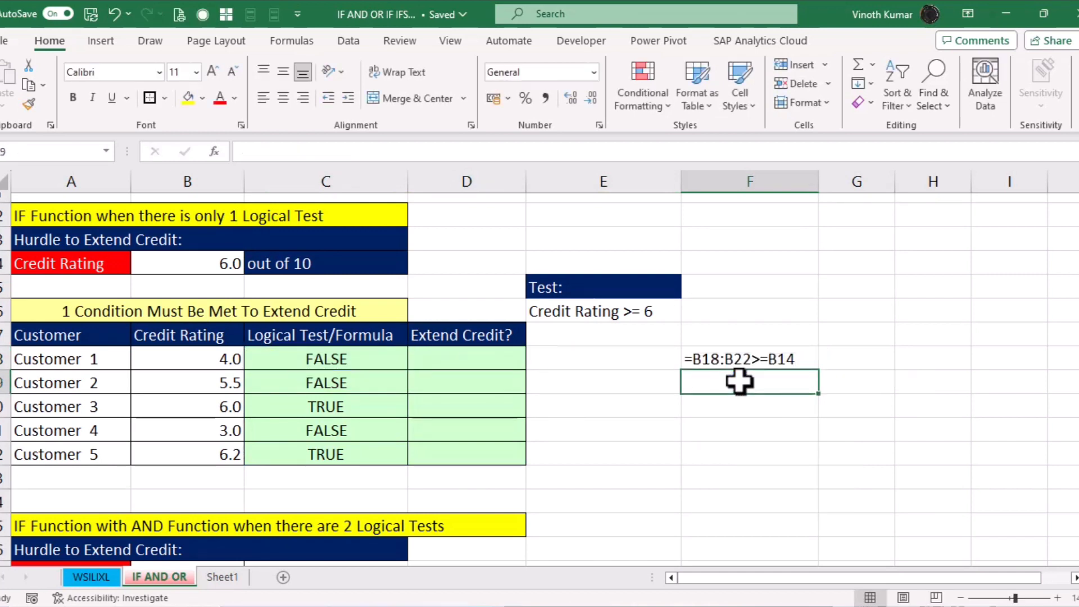
# Enter =FORMULATEXT(D18) in F19 to document the Extend Credit formula
pyautogui.write('=form')
pyautogui.press('Tab')
pyautogui.press('Left')
pyautogui.press('Left')
pyautogui.press('Return')
pyautogui.click(738, 381)
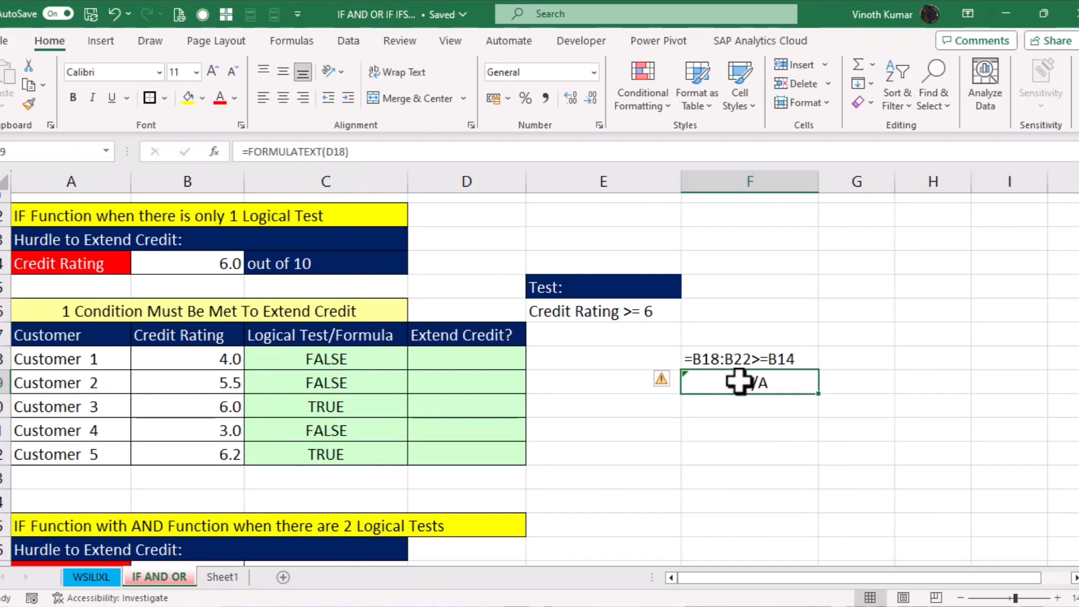
pyautogui.click(935, 439)
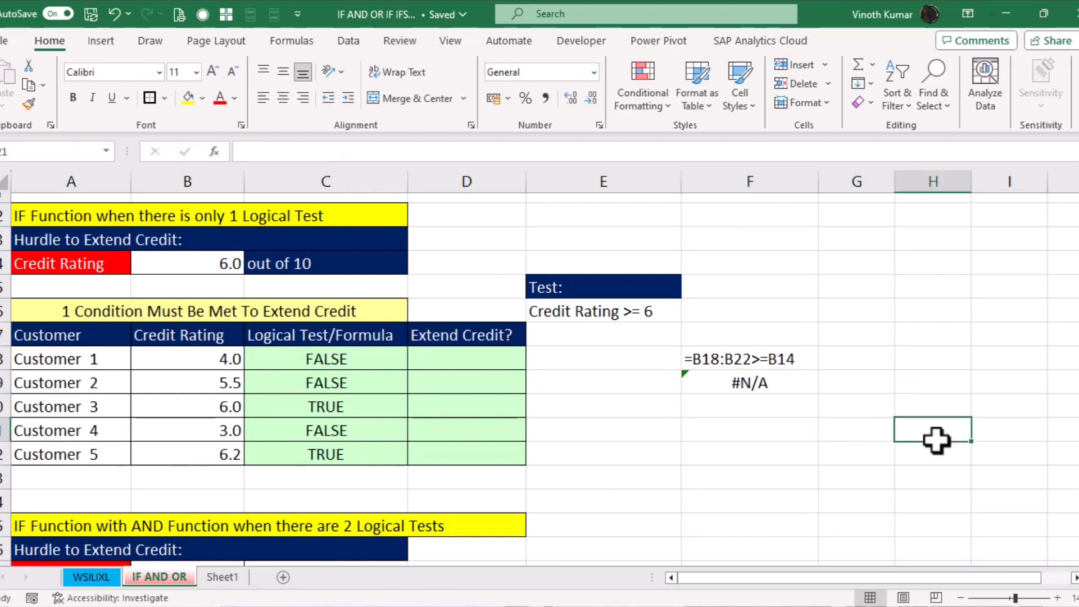
# Start an IF function in D18 through its function arguments, with B18:B22>-B14 as the logical test
pyautogui.click(476, 361)
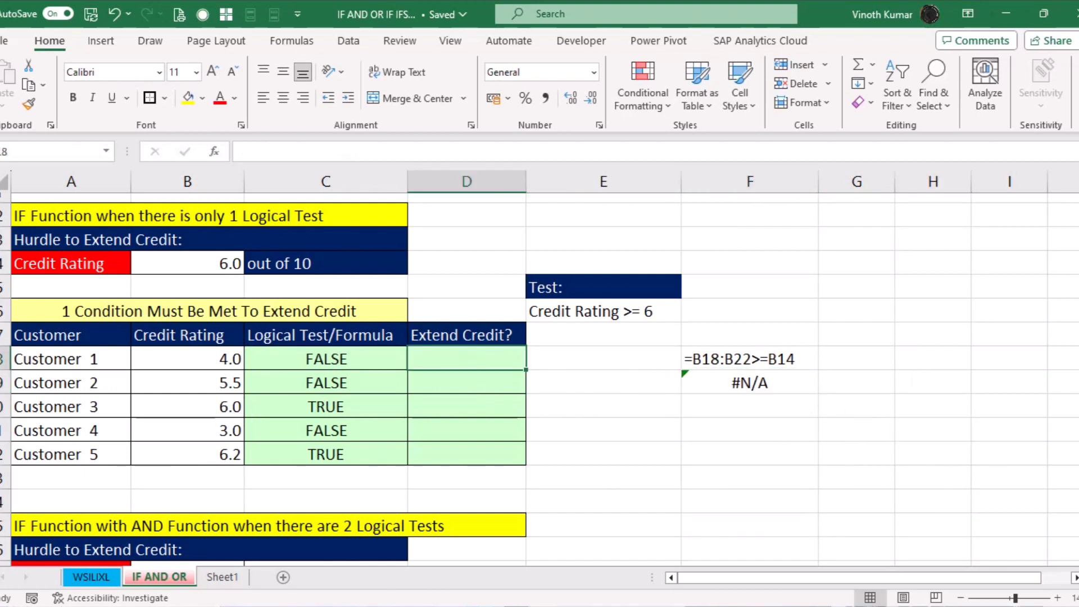
pyautogui.write('=if(')
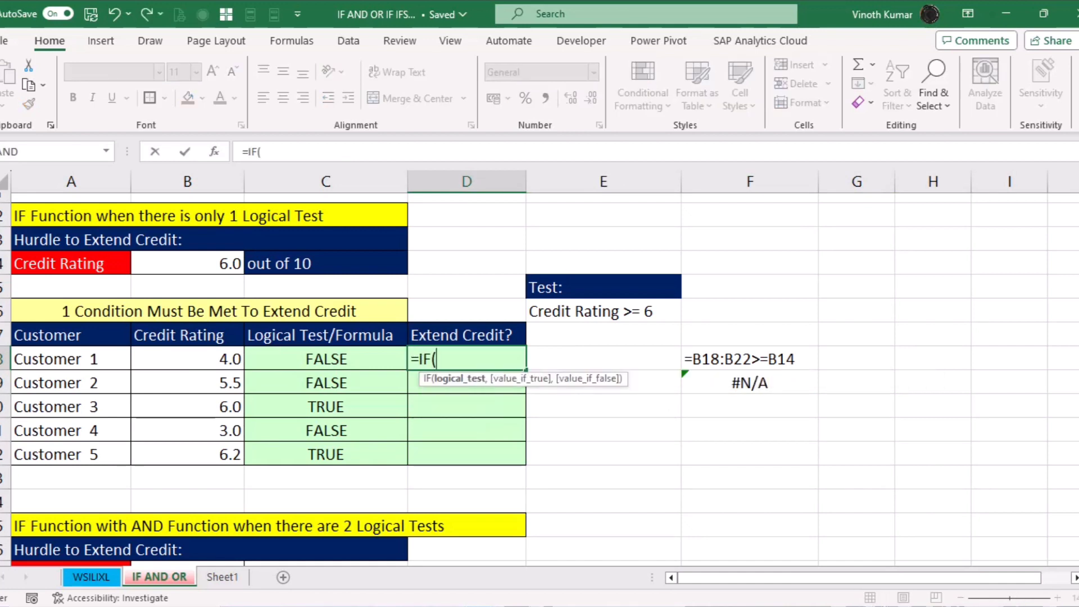
pyautogui.hotkey('ctrl', 'a')
pyautogui.moveTo(518, 271); pyautogui.dragTo(713, 31)
pyautogui.moveTo(225, 359); pyautogui.dragTo(229, 456)
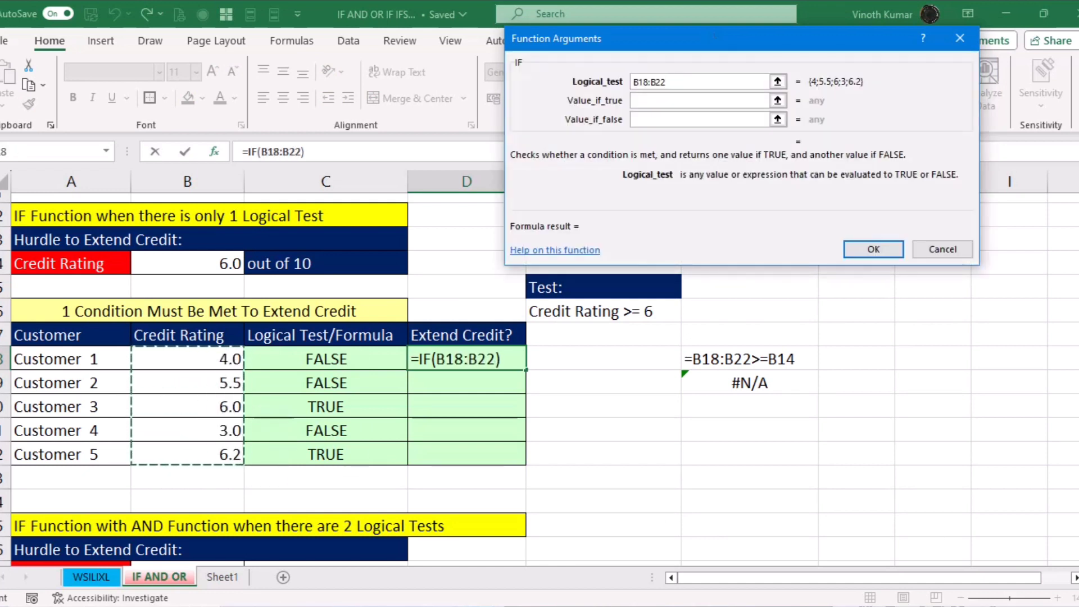
pyautogui.write('>-')
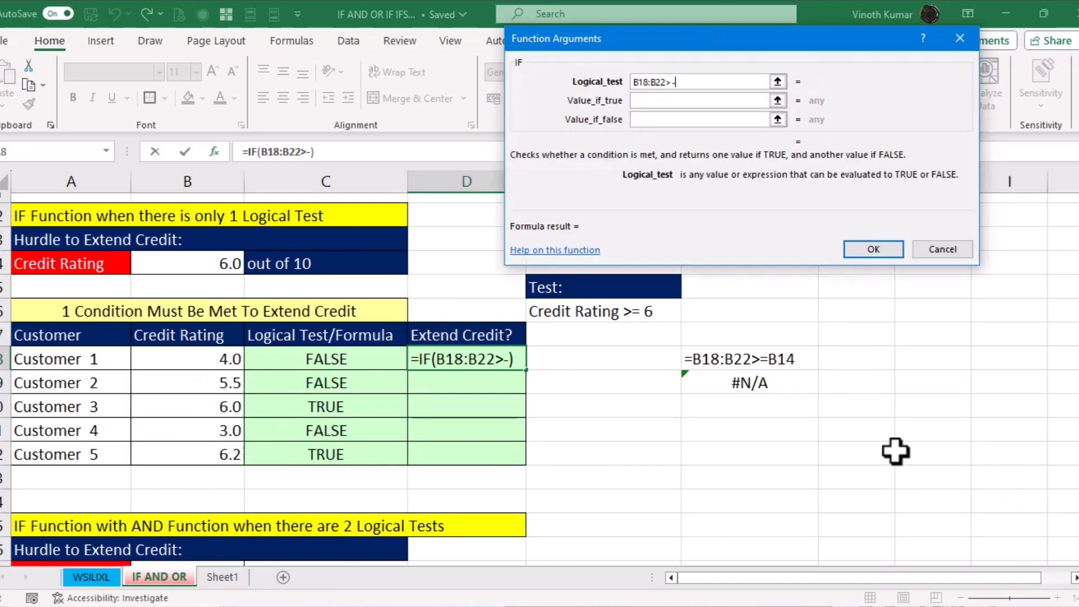
pyautogui.click(221, 265)
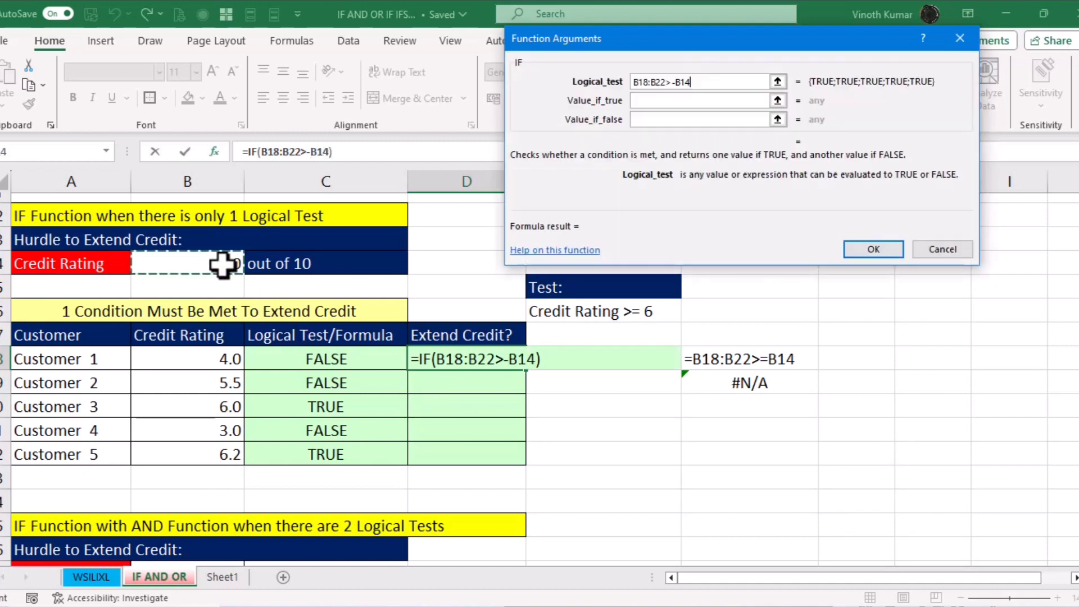
# Set the IF true value to "Extend Credit" and the false value to "Don't Extend Credit", and accept the formula
pyautogui.press('Tab')
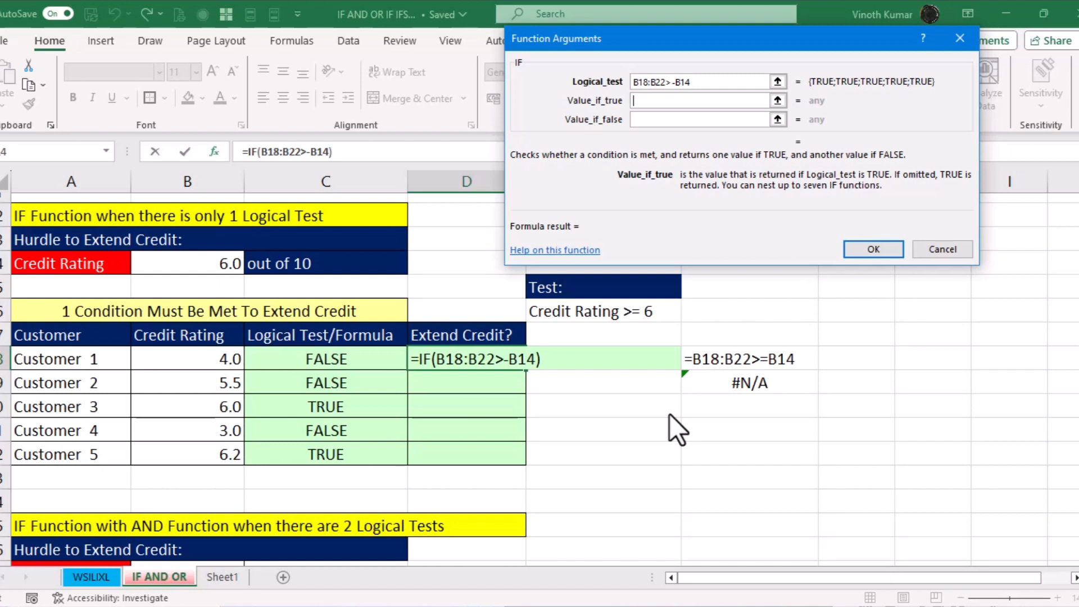
pyautogui.write('Extend C')
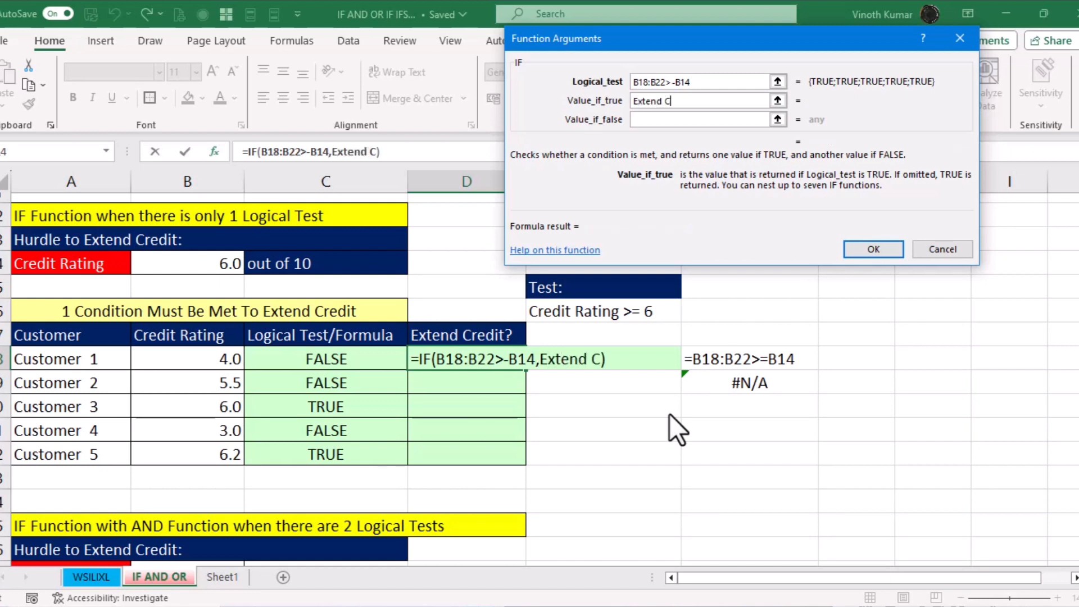
pyautogui.write('redit')
pyautogui.press('Tab')
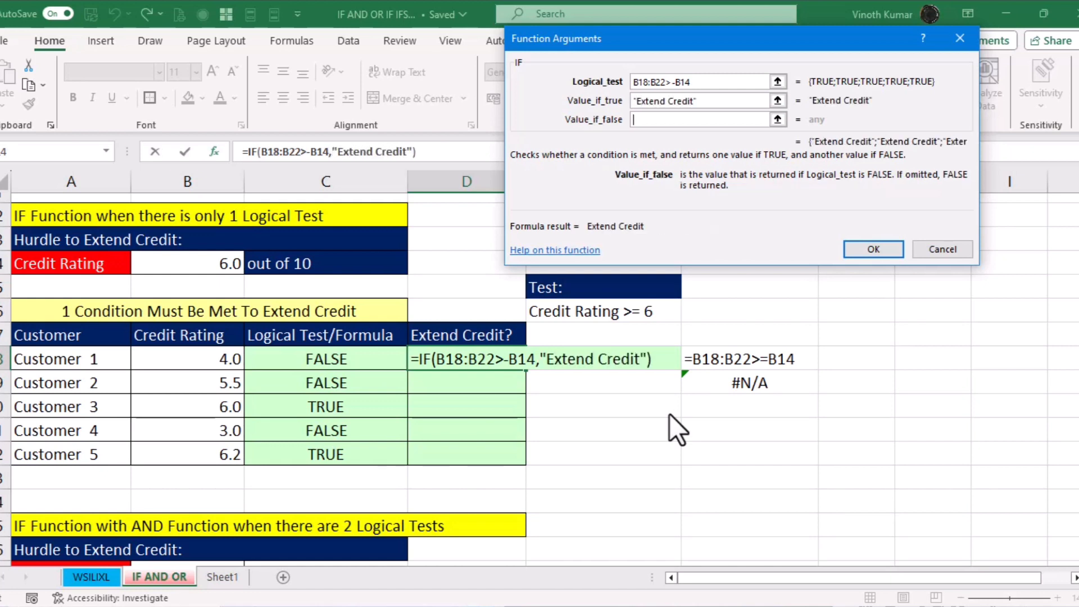
pyautogui.write('Do')
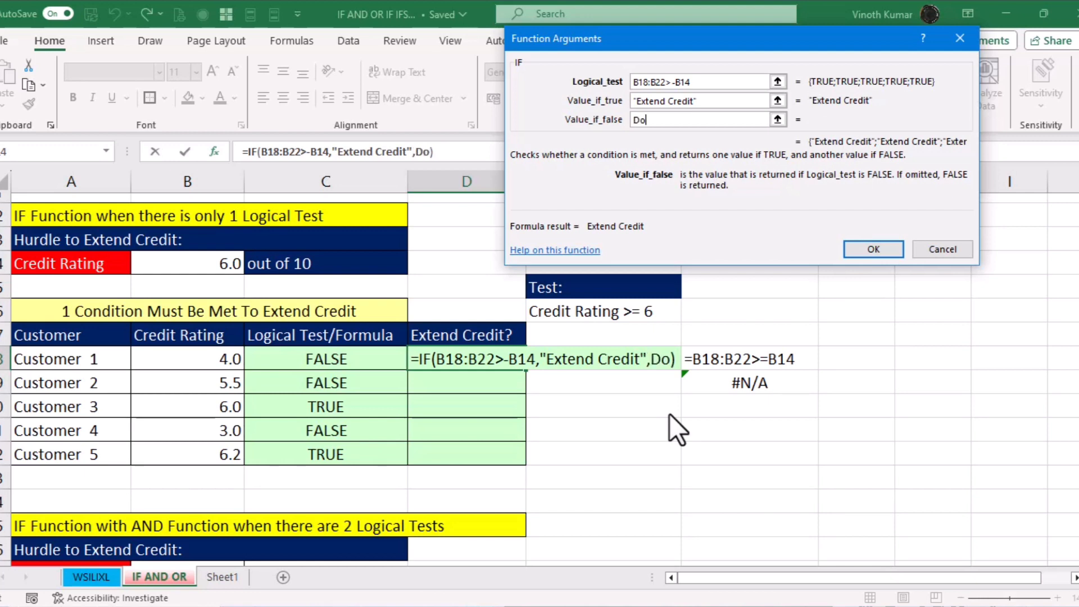
pyautogui.write("n't Extend Cr")
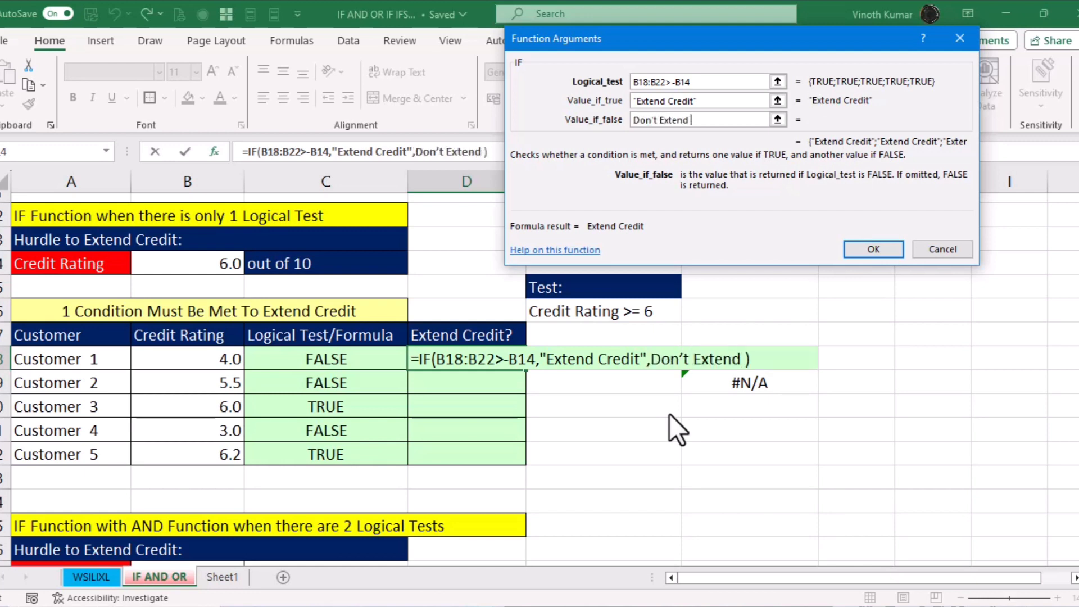
pyautogui.write('edit')
pyautogui.press('Tab')
pyautogui.press('Return')
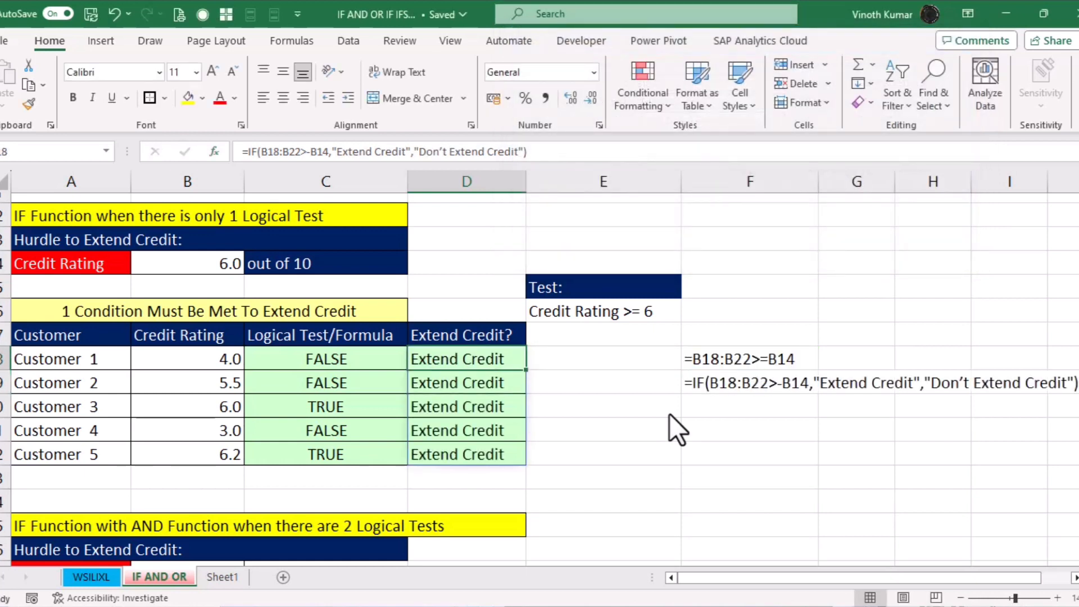
# Correct the IF logical test in D18 to B18:B22>=B14 and autofit column D to its contents
pyautogui.press('F2')
pyautogui.press('Escape')
pyautogui.press('Up')
pyautogui.press('F2')
pyautogui.press('Left')
pyautogui.press('Left')
pyautogui.press('Left')
pyautogui.press('Left')
pyautogui.press('Left')
pyautogui.press('Left')
pyautogui.press('Left')
pyautogui.press('Left')
pyautogui.press('Left')
pyautogui.press('Left')
pyautogui.press('Left')
pyautogui.press('Left')
pyautogui.press('Left')
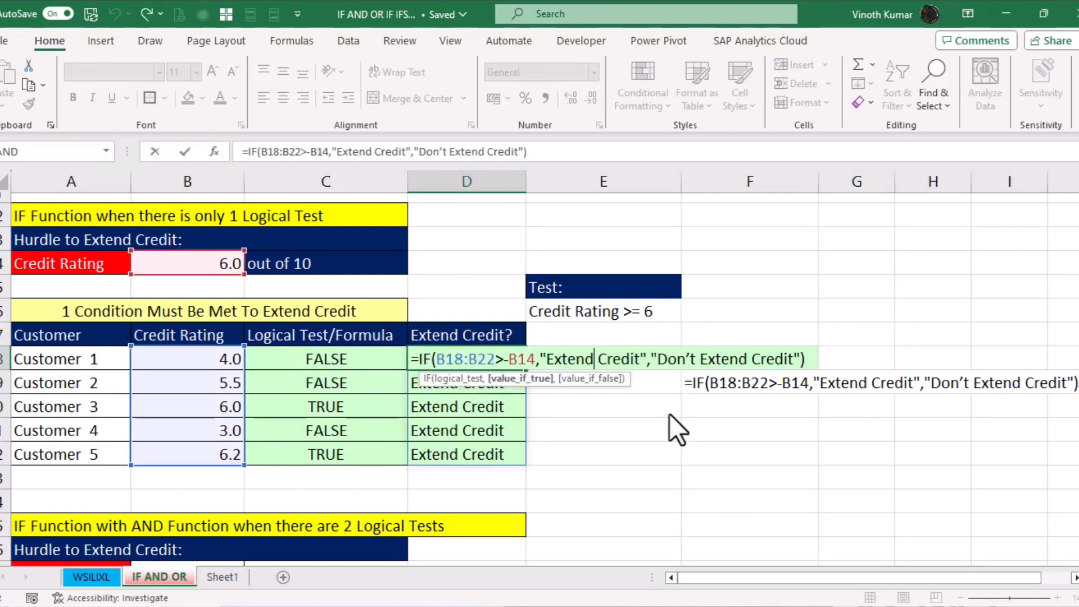
pyautogui.press('Left')
pyautogui.press('Left')
pyautogui.press('Left')
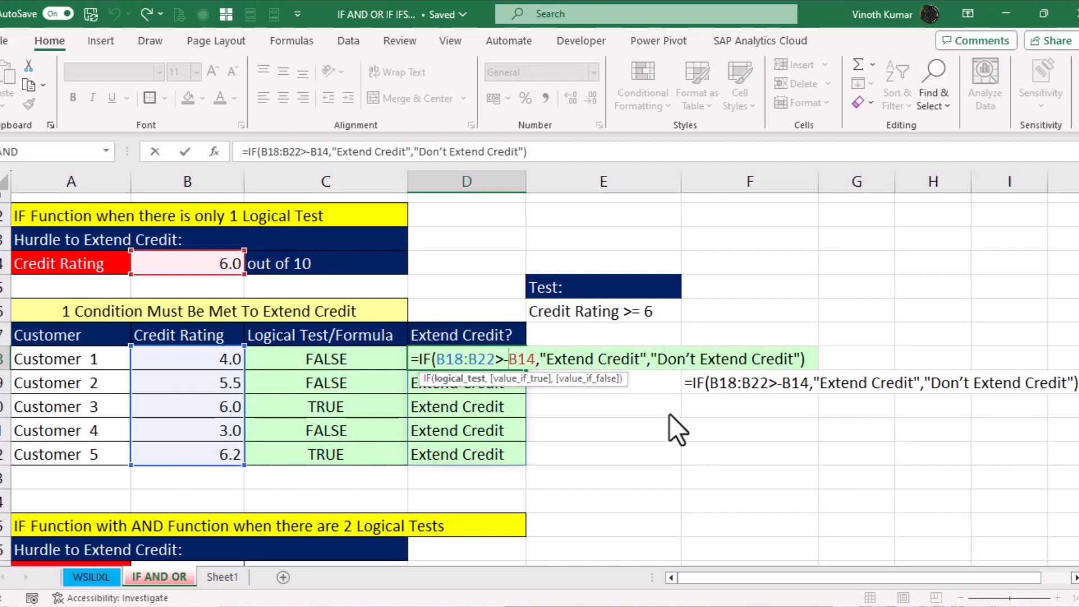
pyautogui.press('BackSpace')
pyautogui.write('=')
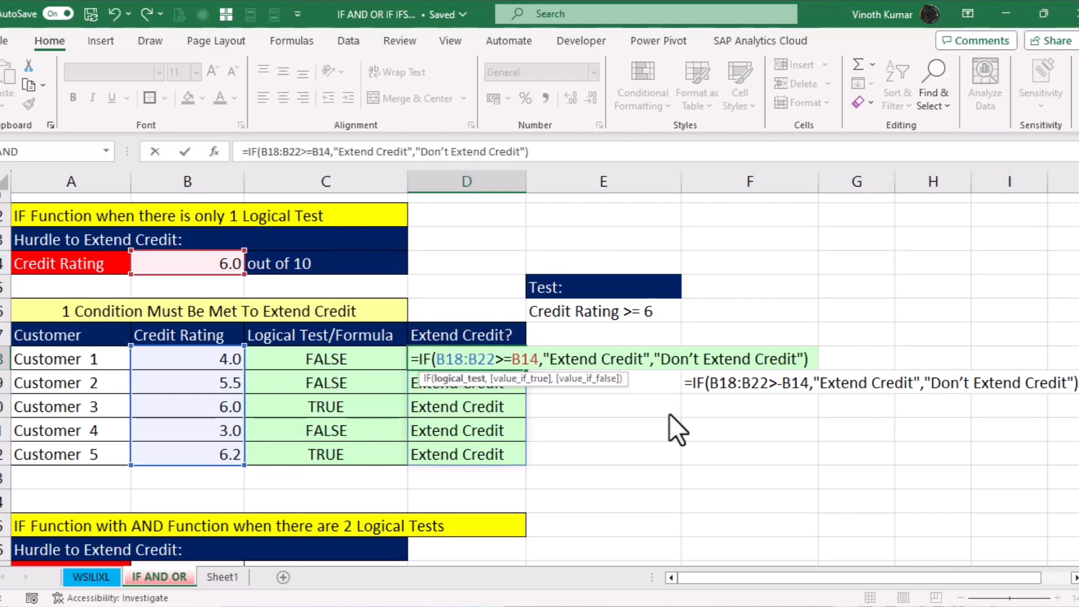
pyautogui.hotkey('ctrl', 'Return')
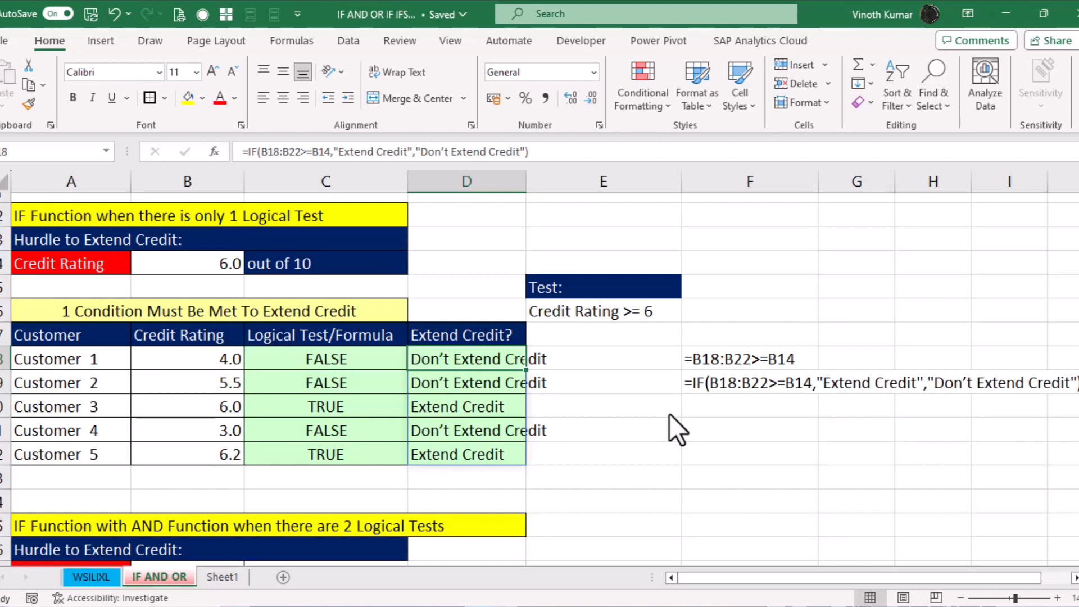
pyautogui.doubleClick(526, 182)
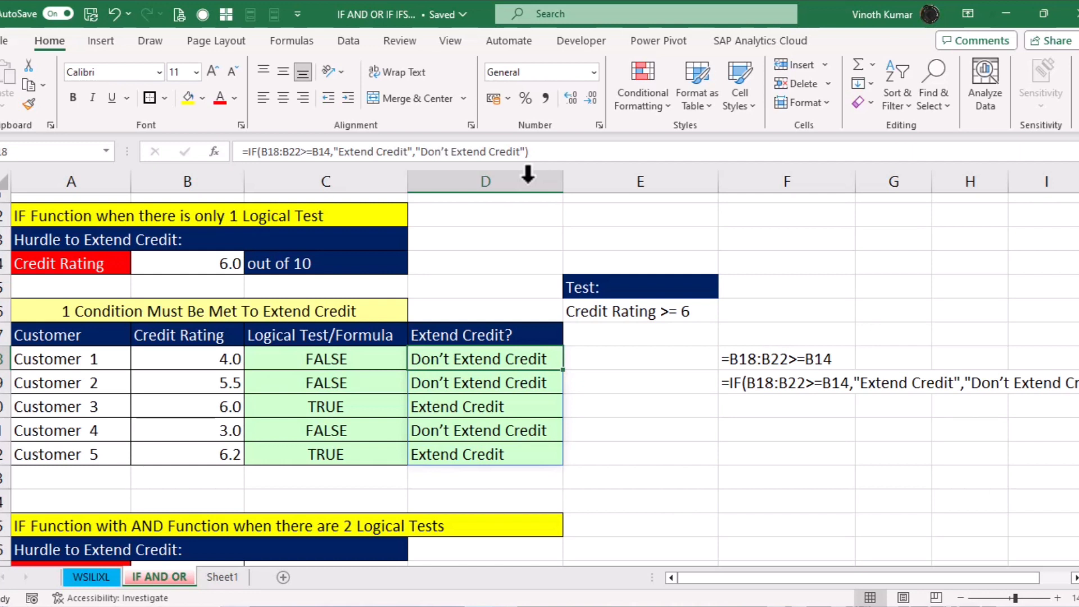
# Merge and center the formula texts across F18:J18 and F19:J19
pyautogui.click(1074, 577)
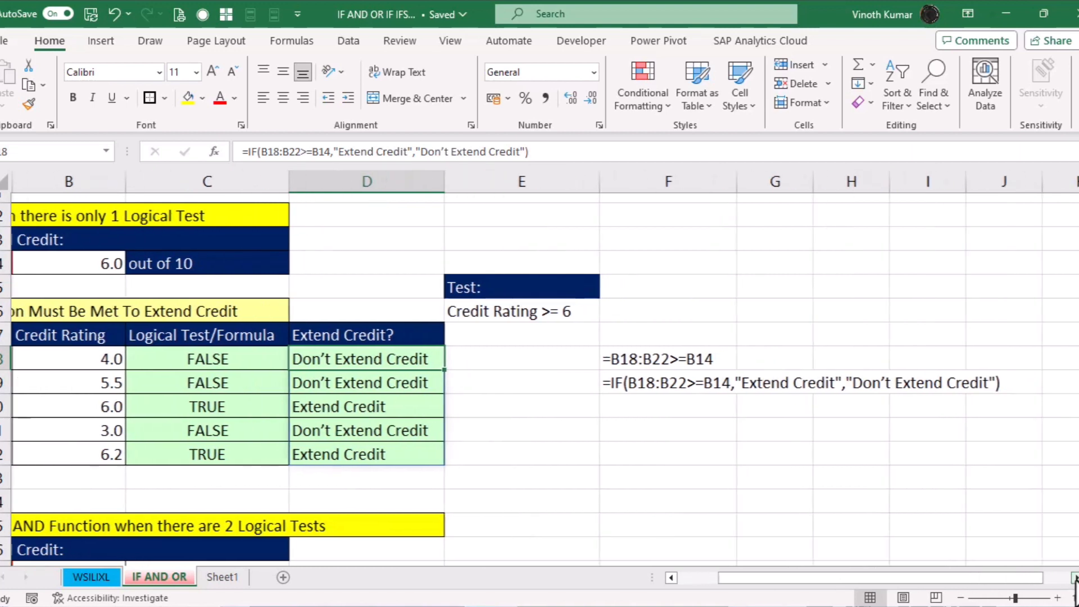
pyautogui.moveTo(629, 360); pyautogui.dragTo(987, 349)
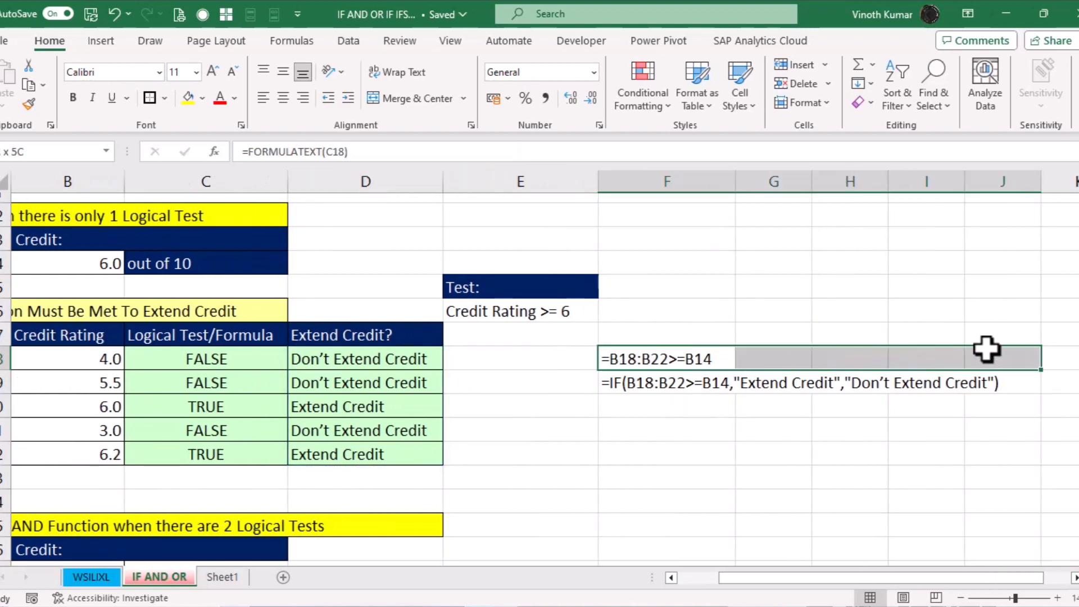
pyautogui.click(416, 100)
pyautogui.moveTo(646, 381); pyautogui.dragTo(997, 386)
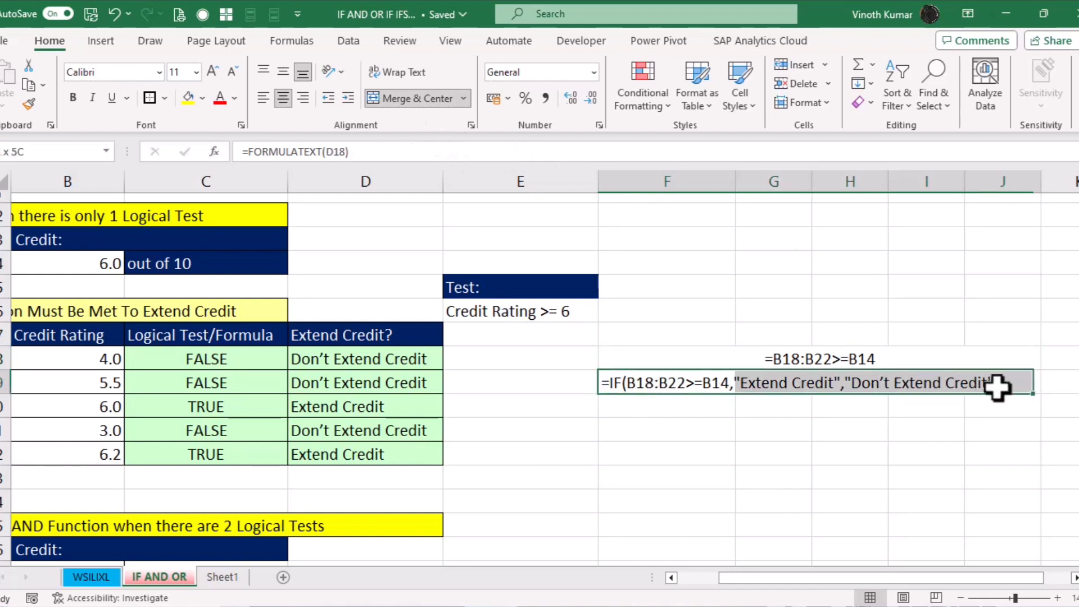
pyautogui.click(406, 100)
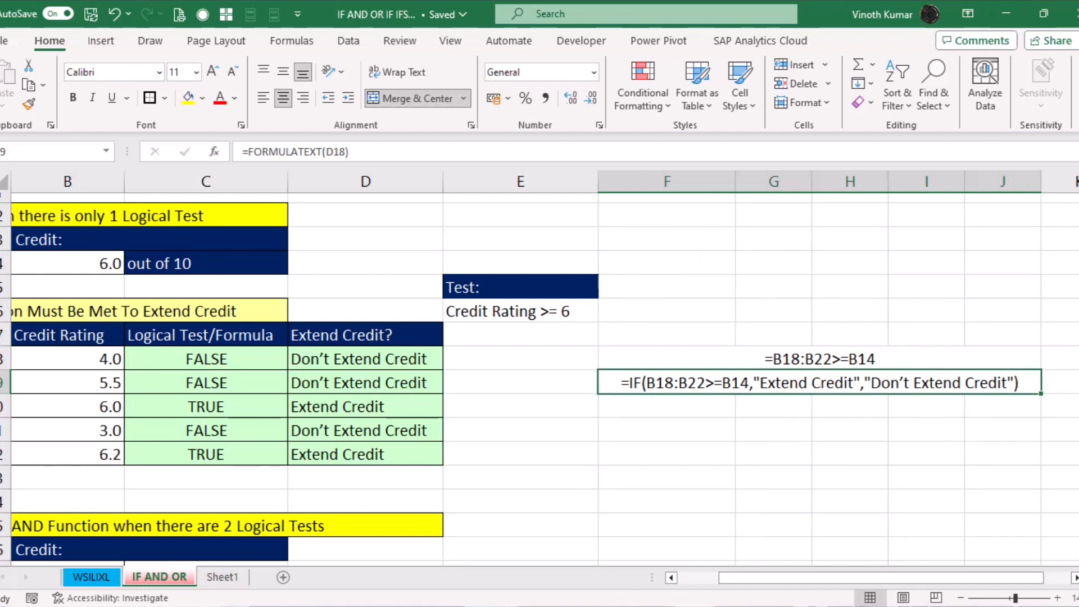
# Apply the rupee accounting number format to the Last Years Sales values in C32:C36 and the Sales hurdle in B28
pyautogui.moveTo(694, 606)
pyautogui.scroll(-5, 518, 508)
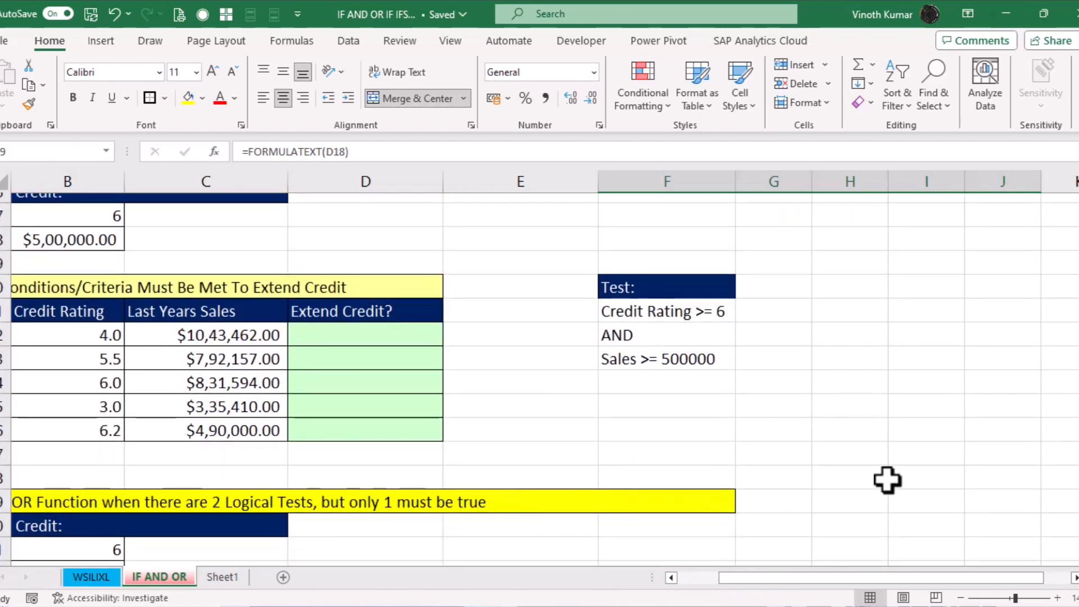
pyautogui.moveTo(1078, 389); pyautogui.dragTo(1078, 386)
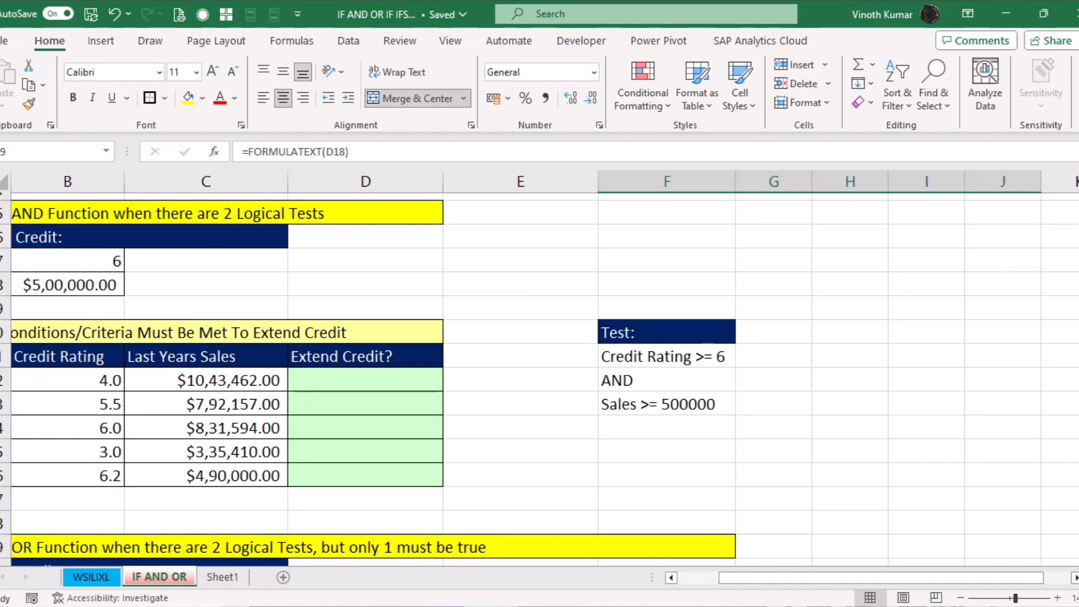
pyautogui.moveTo(832, 579); pyautogui.dragTo(720, 584)
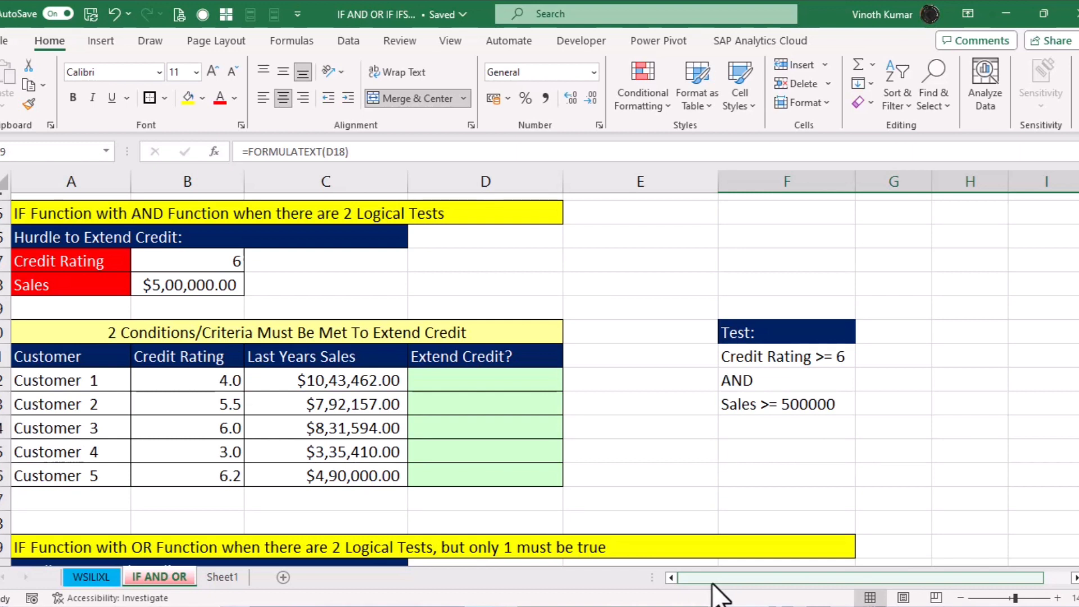
pyautogui.moveTo(312, 387); pyautogui.dragTo(301, 470)
pyautogui.click(493, 99)
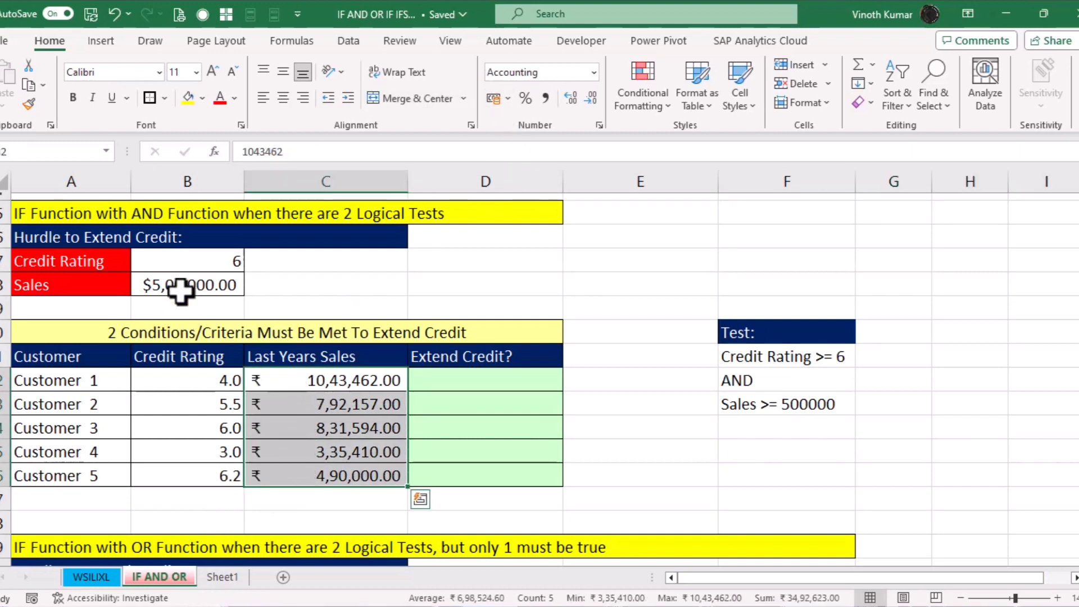
pyautogui.click(207, 278)
pyautogui.click(494, 100)
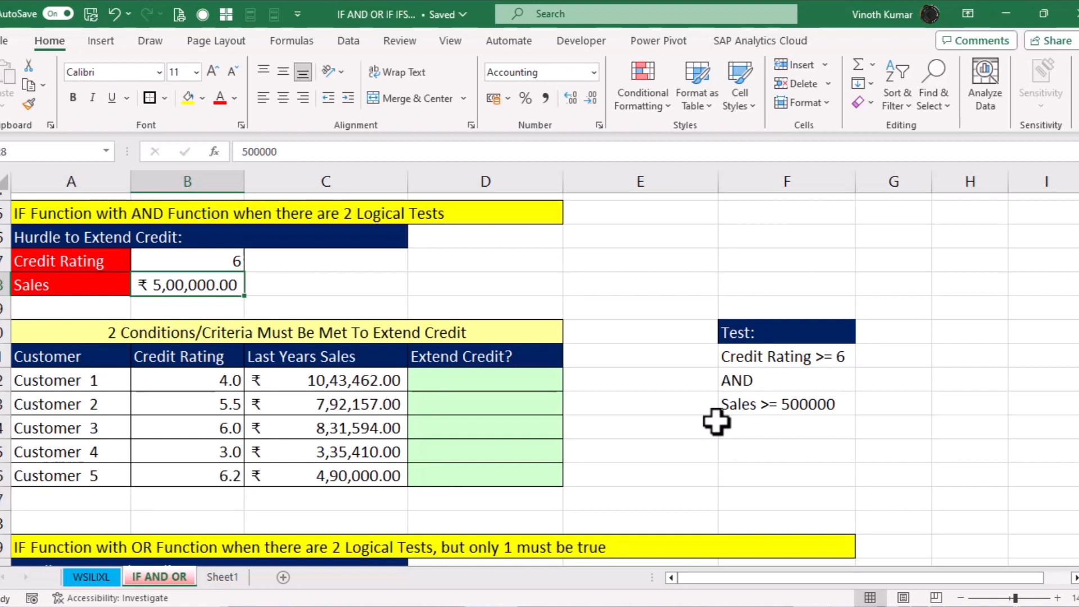
pyautogui.scroll(4, 715, 421)
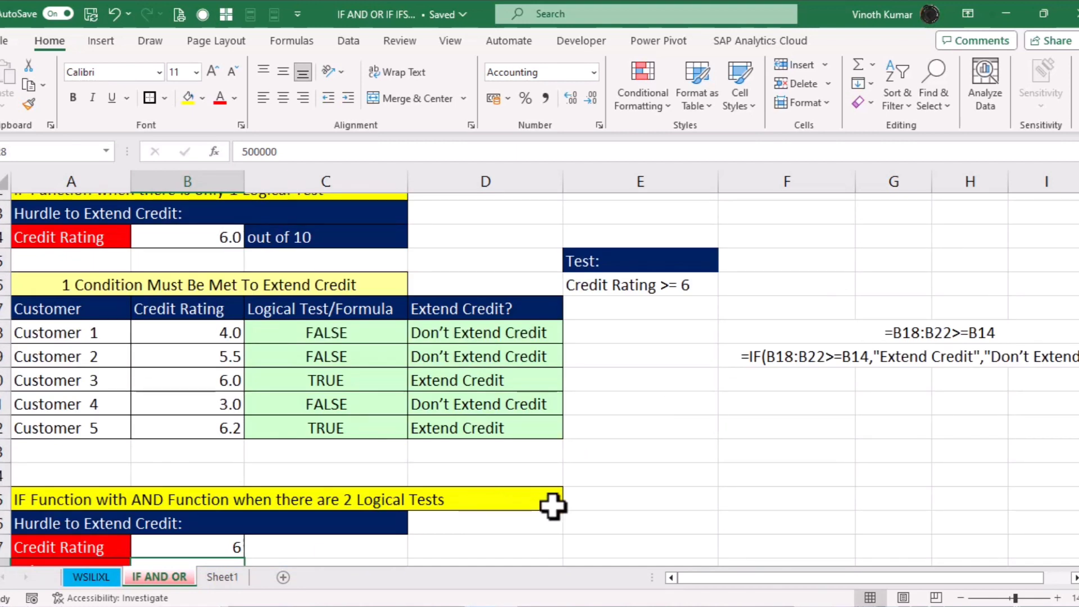
pyautogui.click(228, 584)
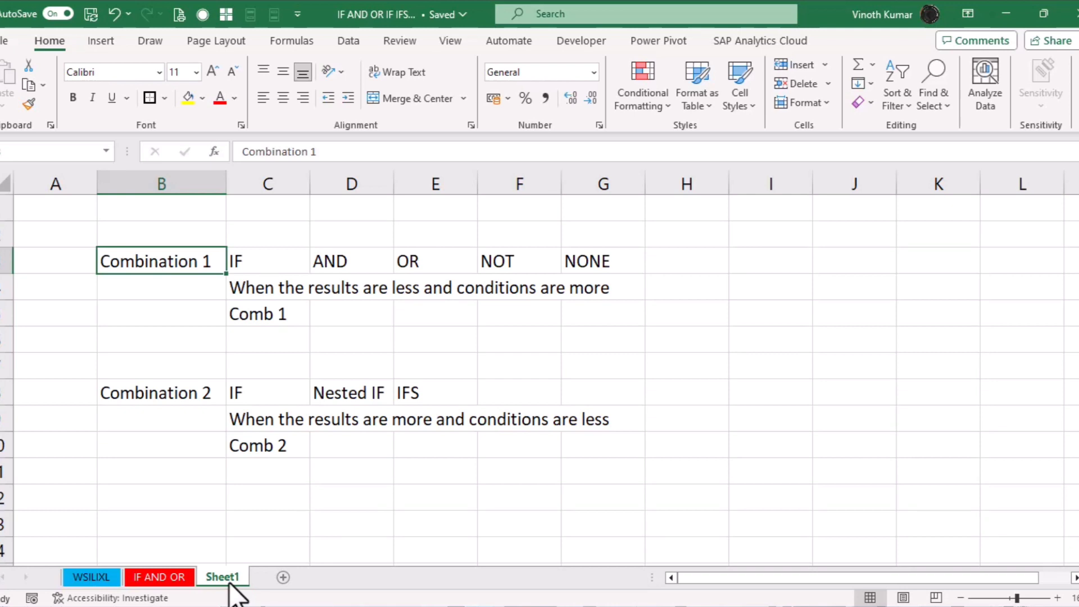
pyautogui.click(163, 577)
# Start an AND formula in D32 of the IF AND OR sheet with B32:B36>=B27 as the first condition
pyautogui.scroll(-4, 606, 476)
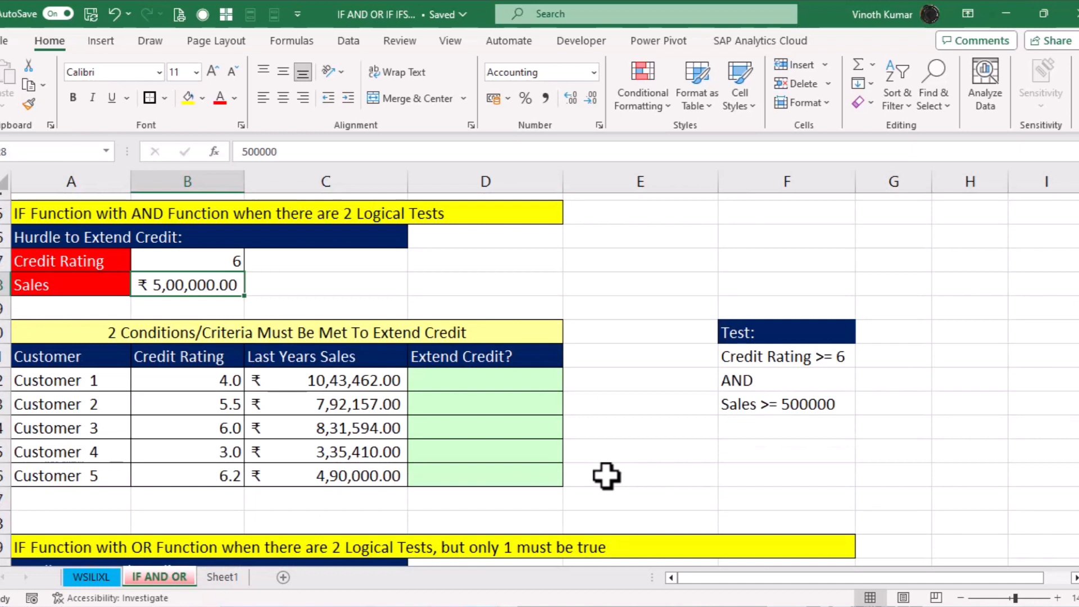
pyautogui.click(499, 383)
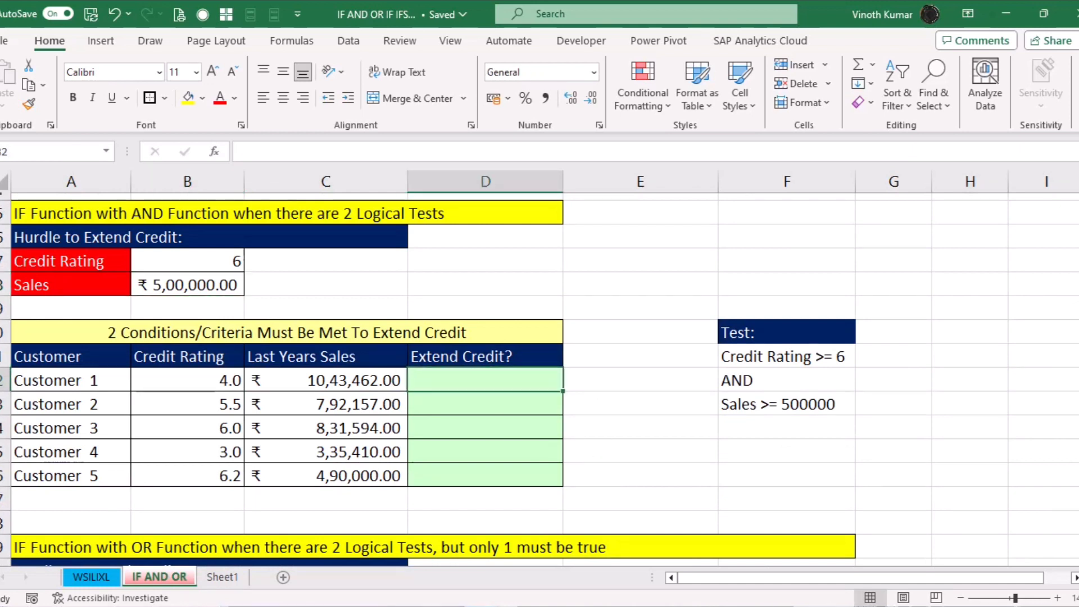
pyautogui.write('=and(')
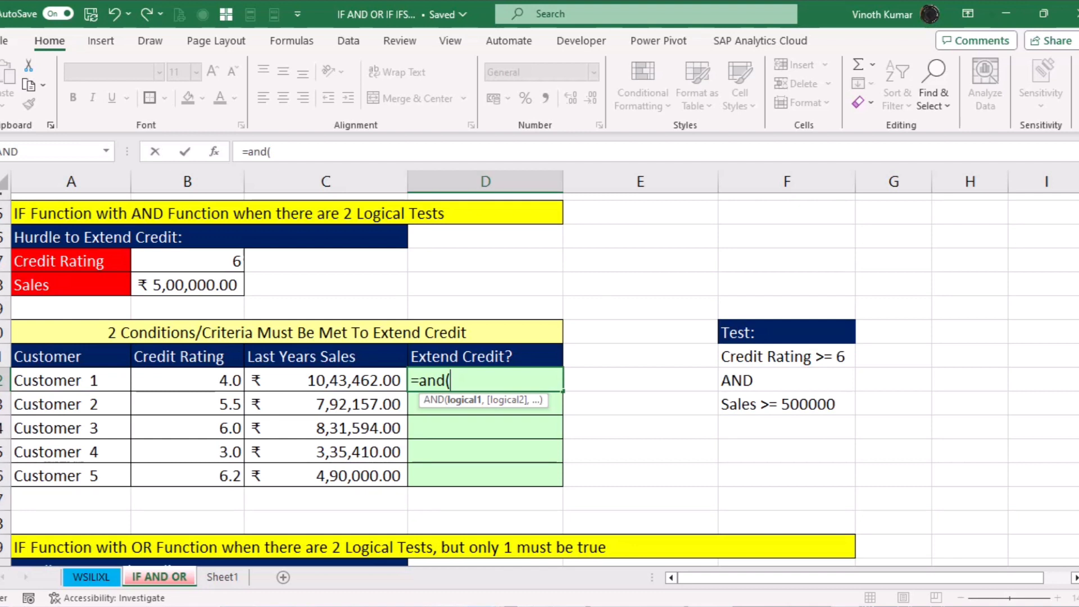
pyautogui.press('Left')
pyautogui.press('Left')
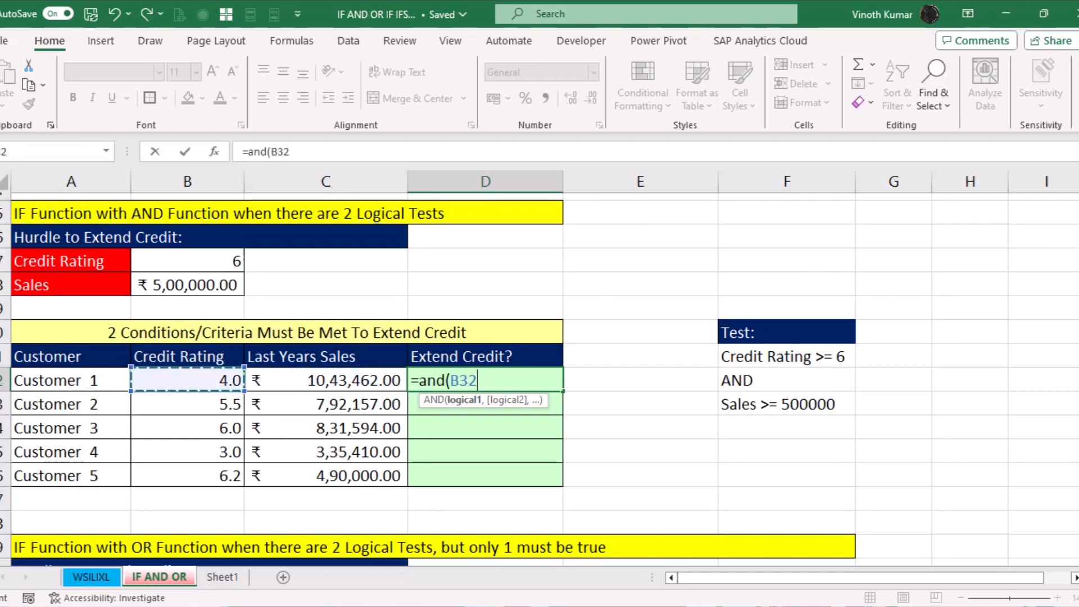
pyautogui.hotkey('ctrl', 'shift', 'Down')
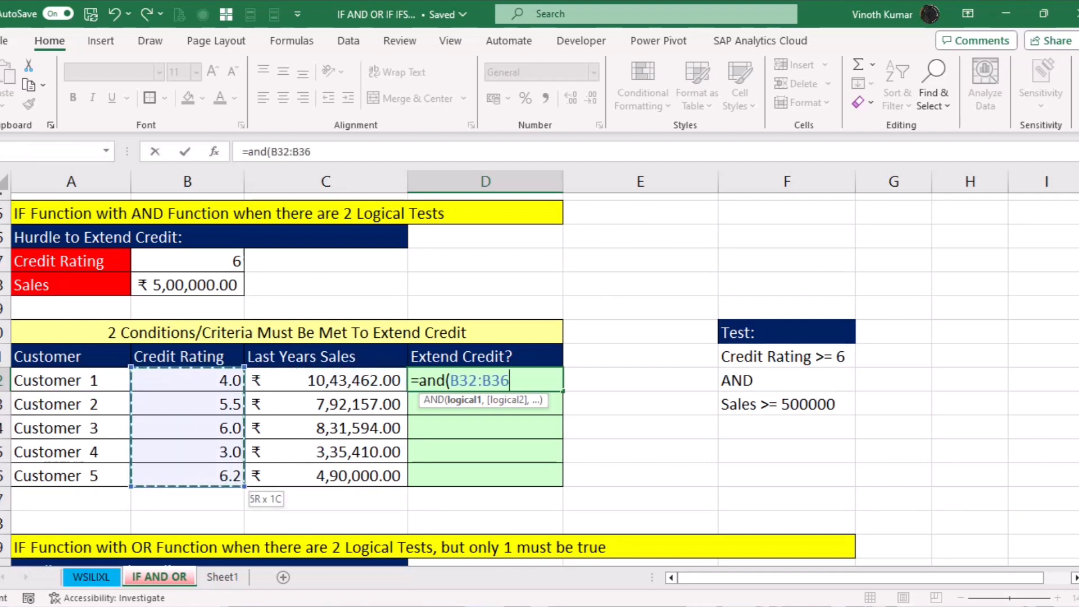
pyautogui.write('>-')
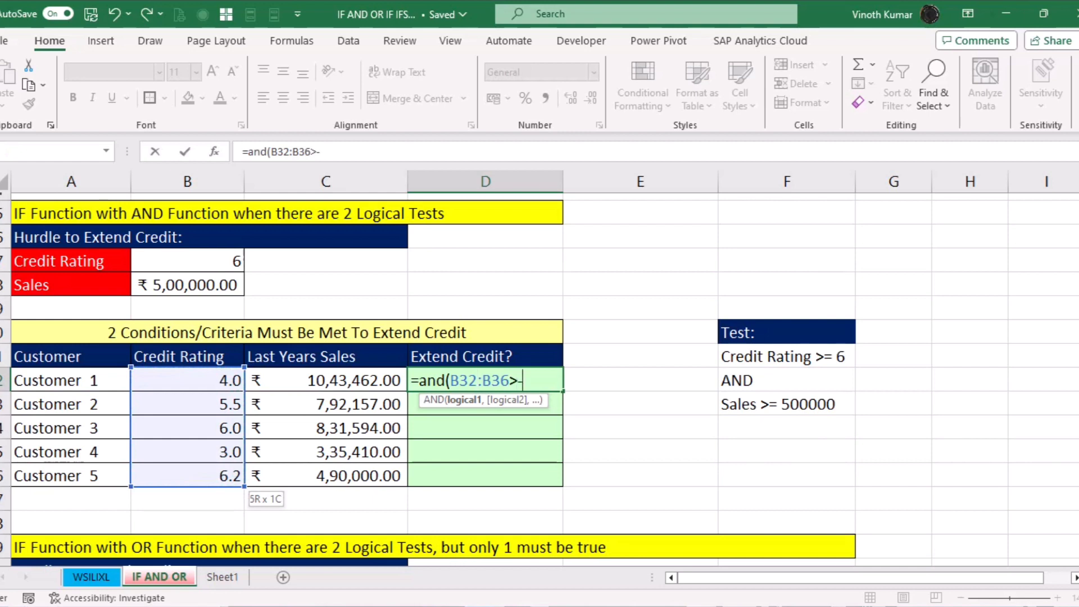
pyautogui.press('Up')
pyautogui.press('Up')
pyautogui.press('Up')
pyautogui.press('Up')
pyautogui.press('Left')
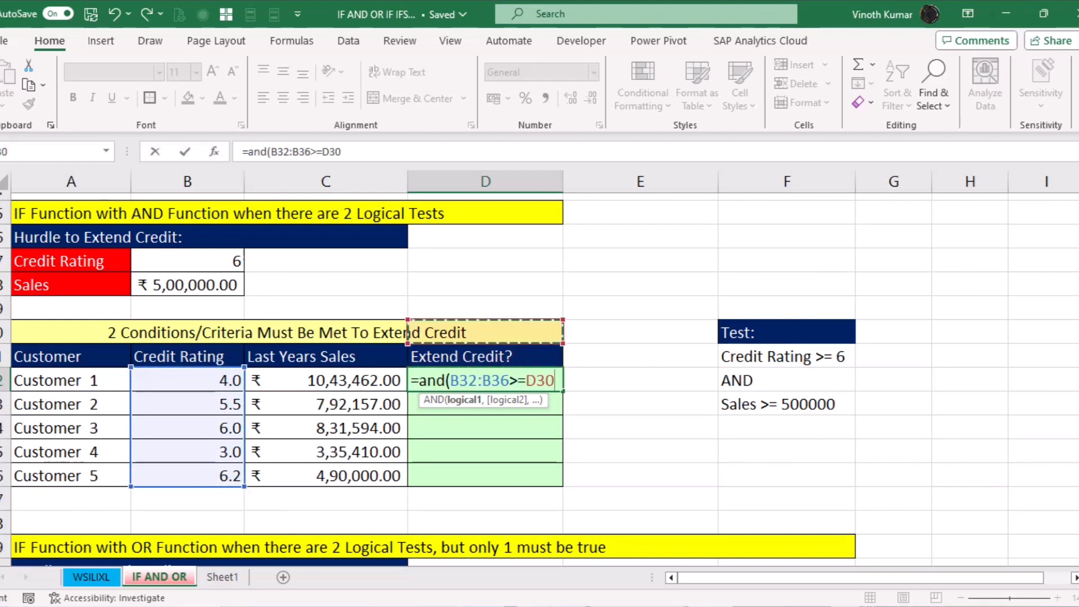
pyautogui.press('Left')
pyautogui.press('Up')
pyautogui.write(',')
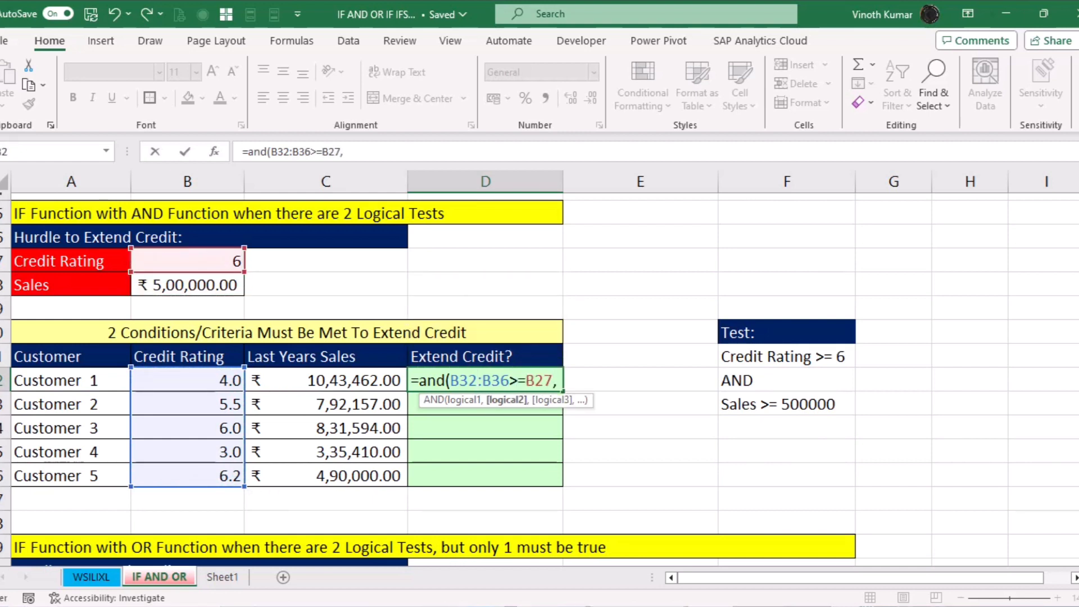
# Try C32:C36>=B28 as the second AND condition in D32, and clear the cell
pyautogui.press('Left')
pyautogui.hotkey('shift', 'Down')
pyautogui.hotkey('shift', 'Down')
pyautogui.hotkey('shift', 'Down')
pyautogui.hotkey('shift', 'Down')
pyautogui.write('>=')
pyautogui.press('Up')
pyautogui.press('Up')
pyautogui.press('Up')
pyautogui.press('Left')
pyautogui.press('Up')
pyautogui.press('Left')
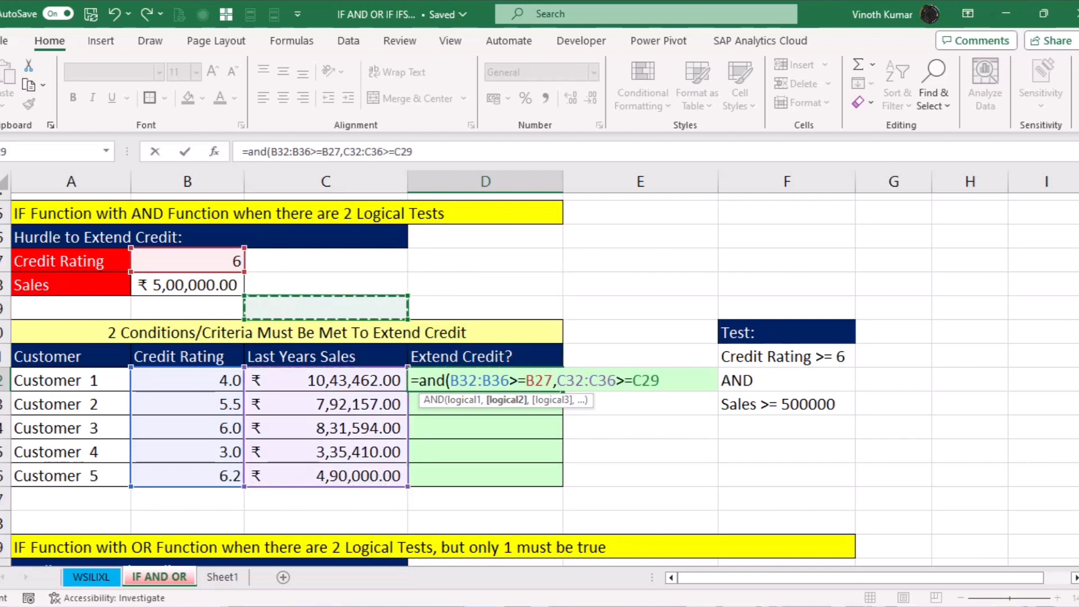
pyautogui.write(')')
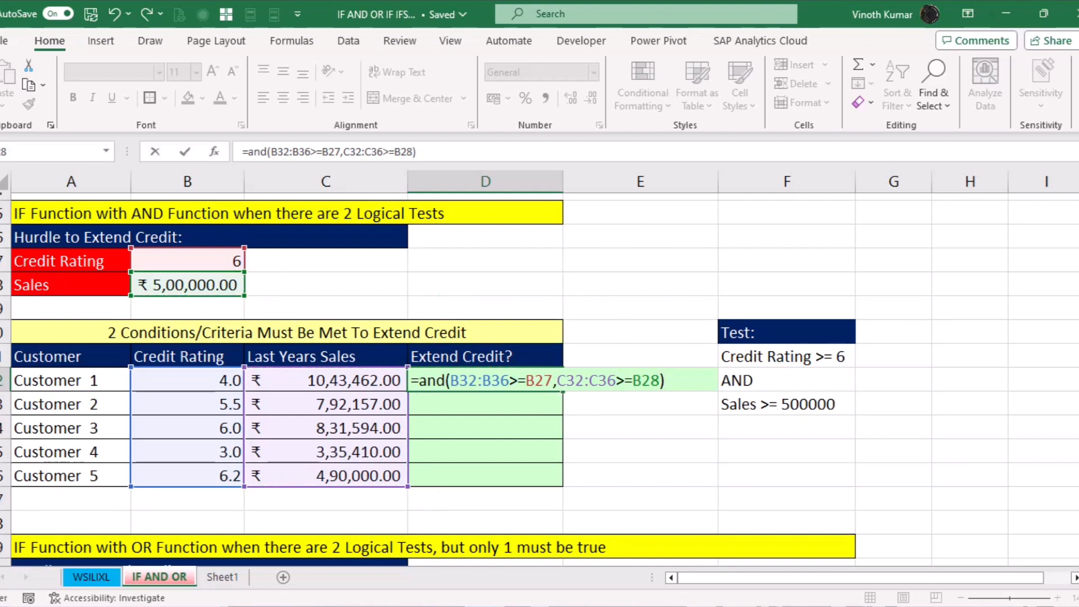
pyautogui.press('Return')
pyautogui.press('Up')
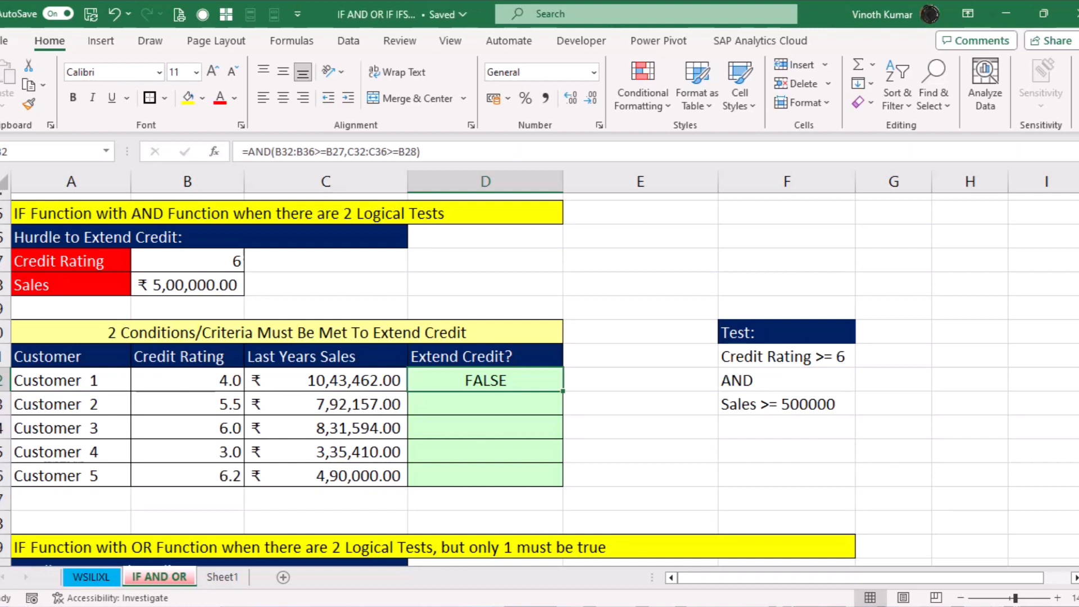
pyautogui.press('Delete')
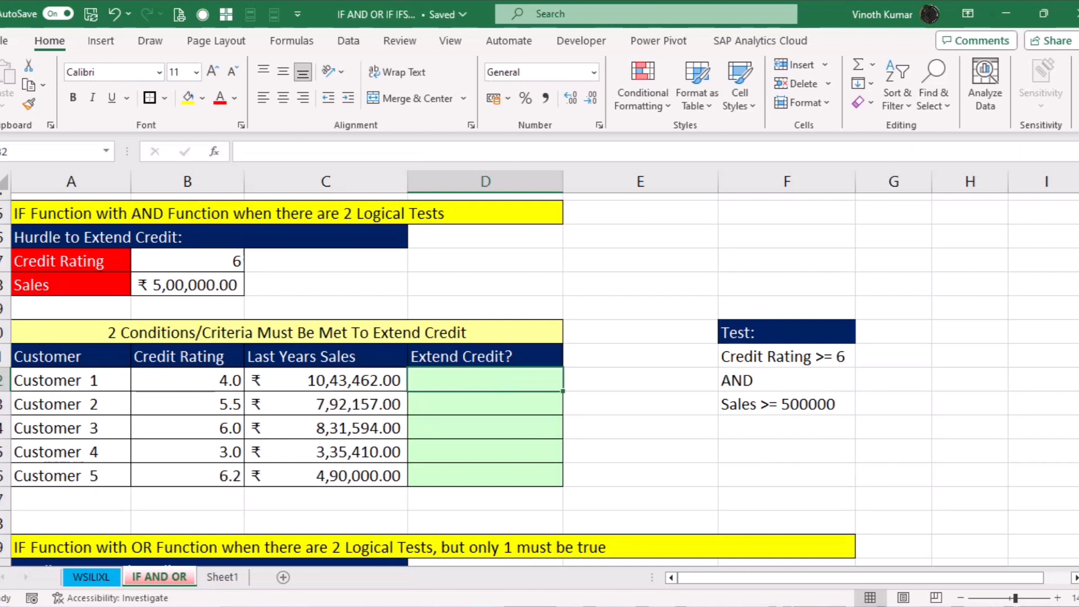
# Start an AND formula in D32 with B32>=$B$27 as the first condition, keeping the hurdle reference absolute
pyautogui.write('=and')
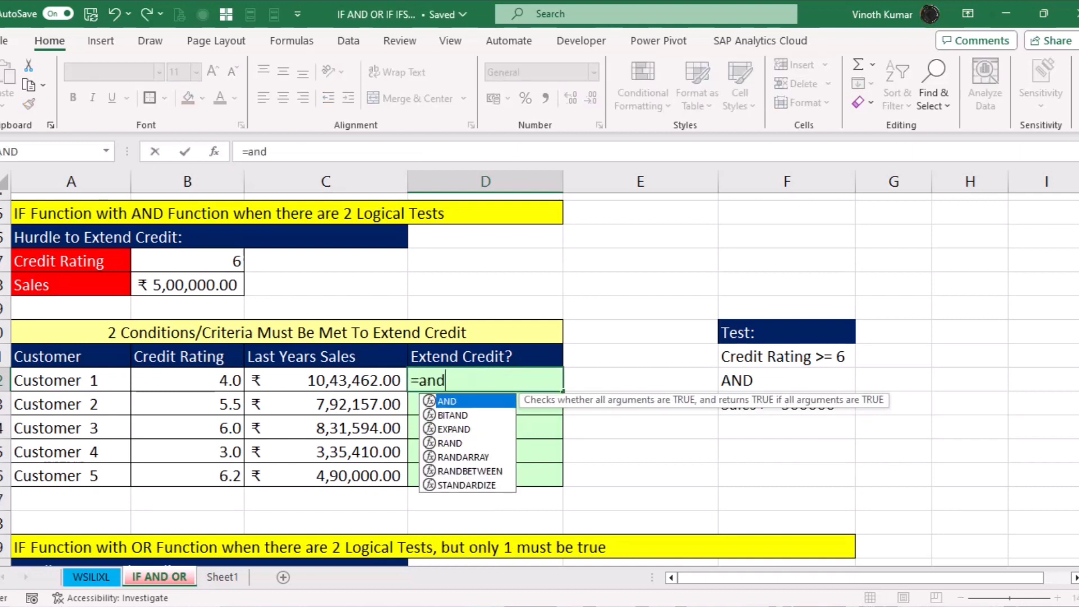
pyautogui.write('(')
pyautogui.press('Left')
pyautogui.press('Left')
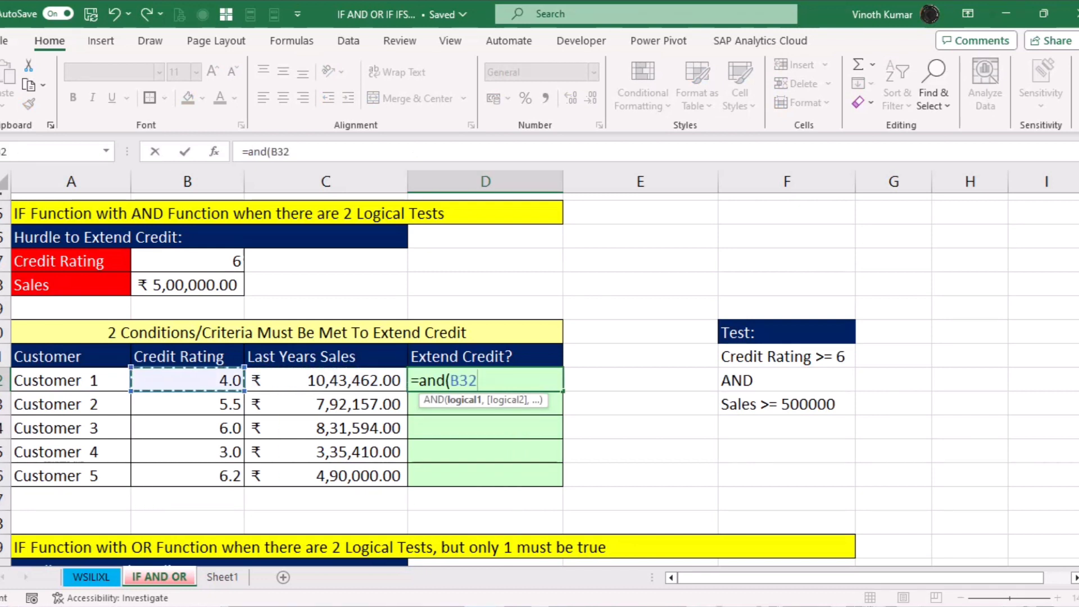
pyautogui.write('>=')
pyautogui.press('Up')
pyautogui.press('Up')
pyautogui.press('Up')
pyautogui.press('Up')
pyautogui.press('Up')
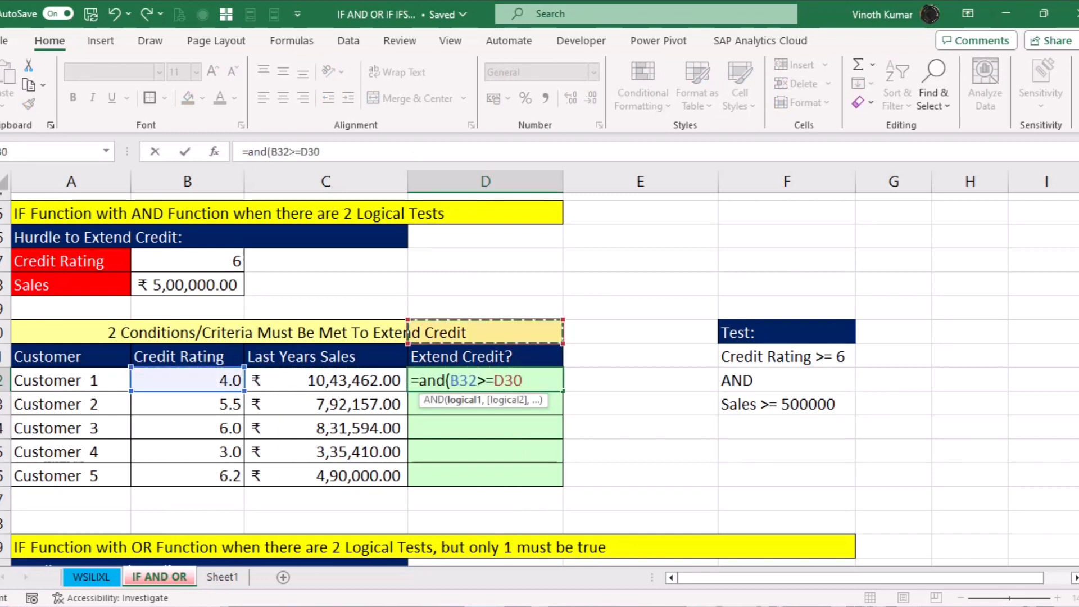
pyautogui.press('Left')
pyautogui.press('Left')
pyautogui.press('F4')
pyautogui.write(',')
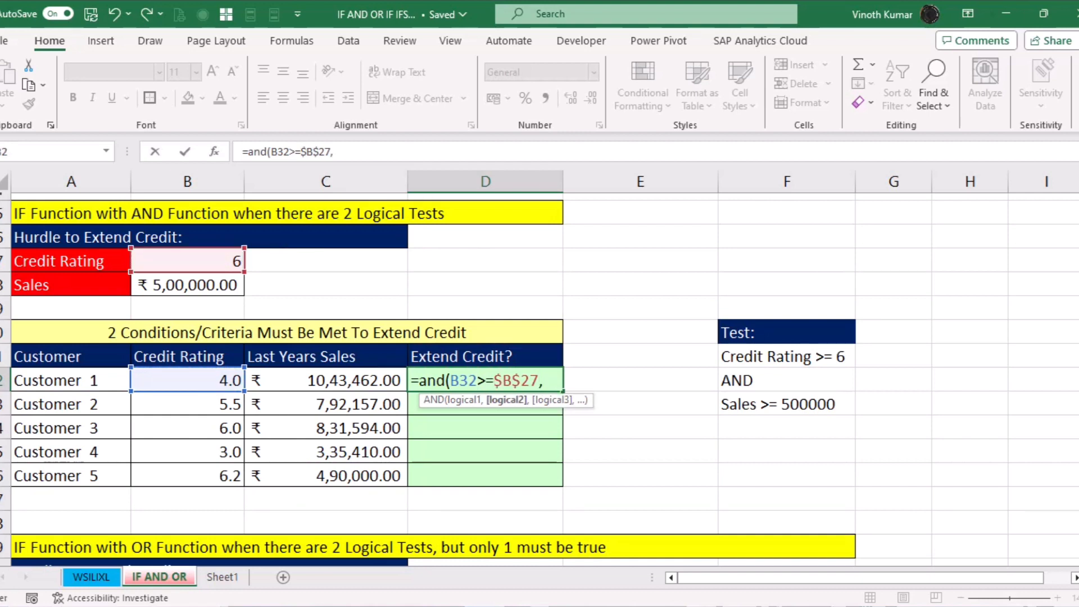
# Add C32>=$B$28 as the second AND condition in D32 and accept the formula
pyautogui.press('Left')
pyautogui.write('>=')
pyautogui.press('Up')
pyautogui.press('Up')
pyautogui.press('Up')
pyautogui.press('Up')
pyautogui.press('Left')
pyautogui.press('Left')
pyautogui.press('F4')
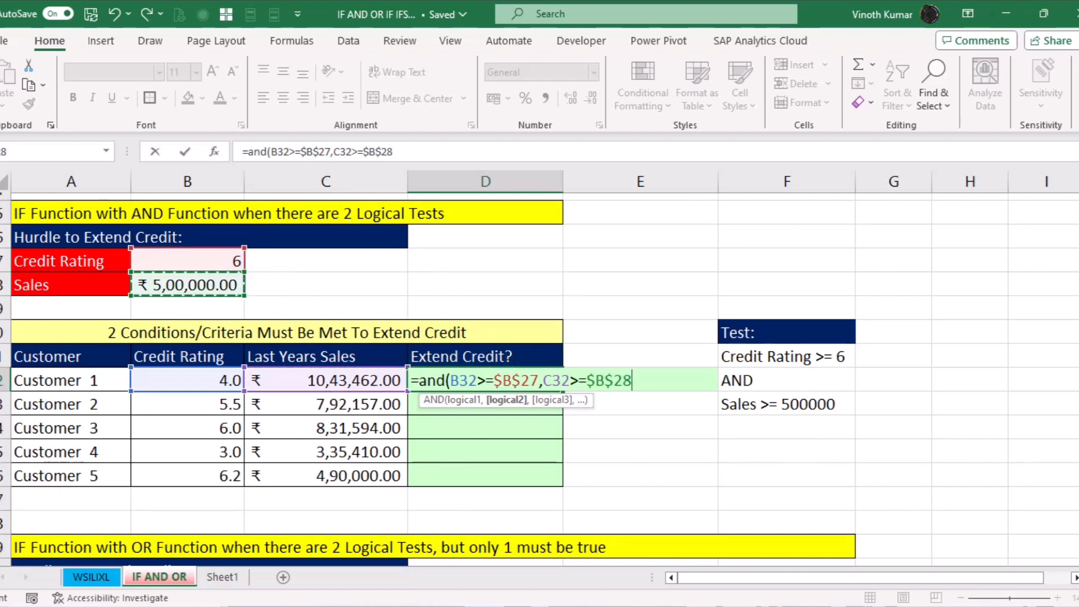
pyautogui.hotkey('ctrl', 'Return')
# Fill the AND formula from D32 down to D36 for all five customers
pyautogui.hotkey('shift', 'Down')
pyautogui.hotkey('shift', 'Down')
pyautogui.hotkey('shift', 'Down')
pyautogui.hotkey('shift', 'Down')
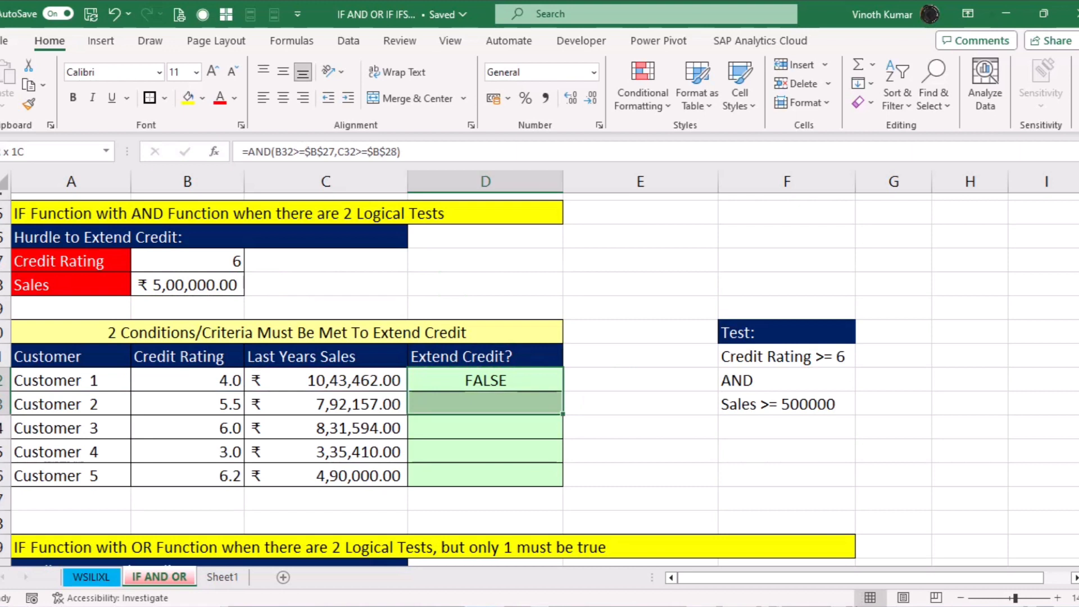
pyautogui.hotkey('ctrl', 'd')
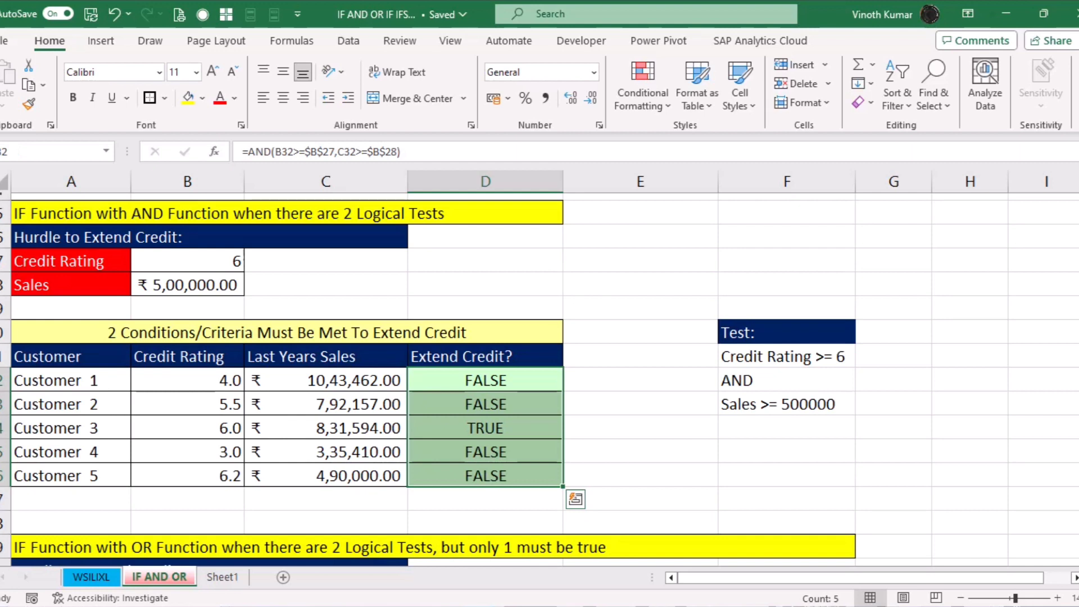
# Wrap the AND formula in D32 inside an IF function as its logical test, with D32:D36 selected
pyautogui.press('F2')
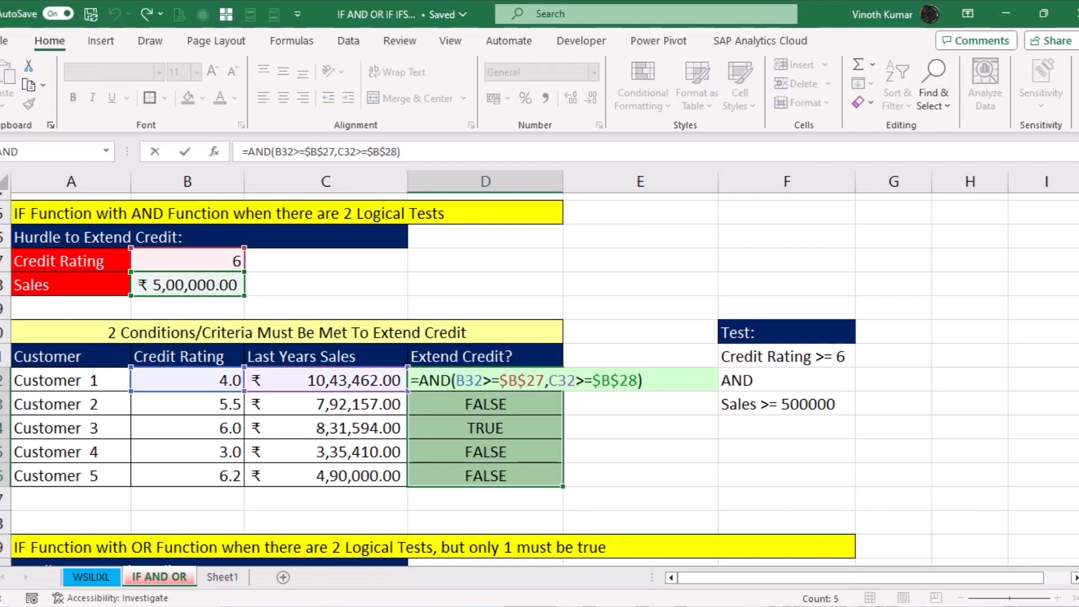
pyautogui.write('IF(')
pyautogui.press('Tab')
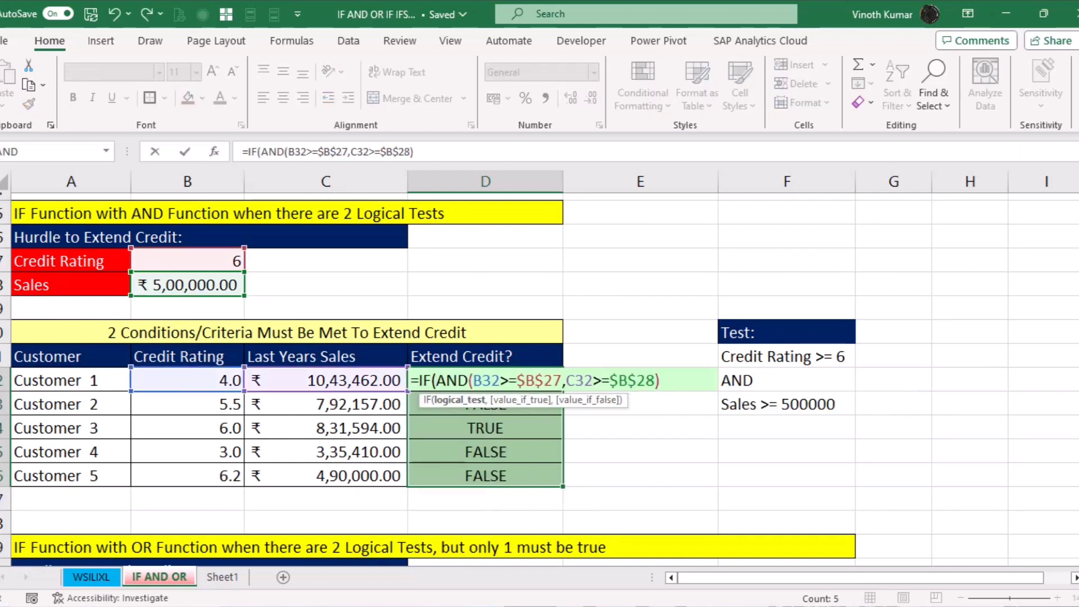
pyautogui.hotkey('shift', 'End')
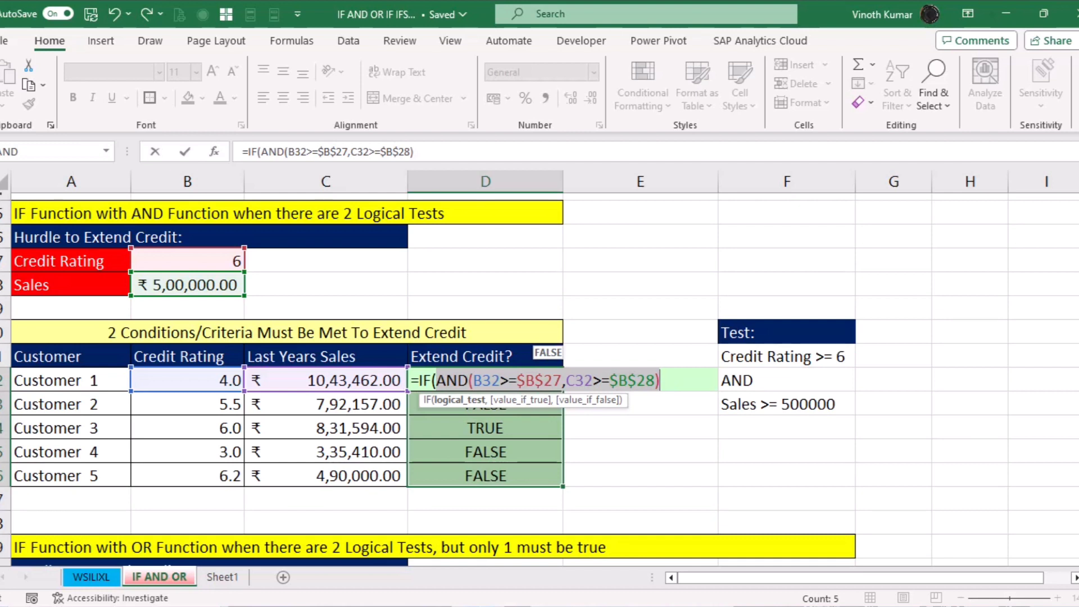
pyautogui.press('Right')
pyautogui.write(',')
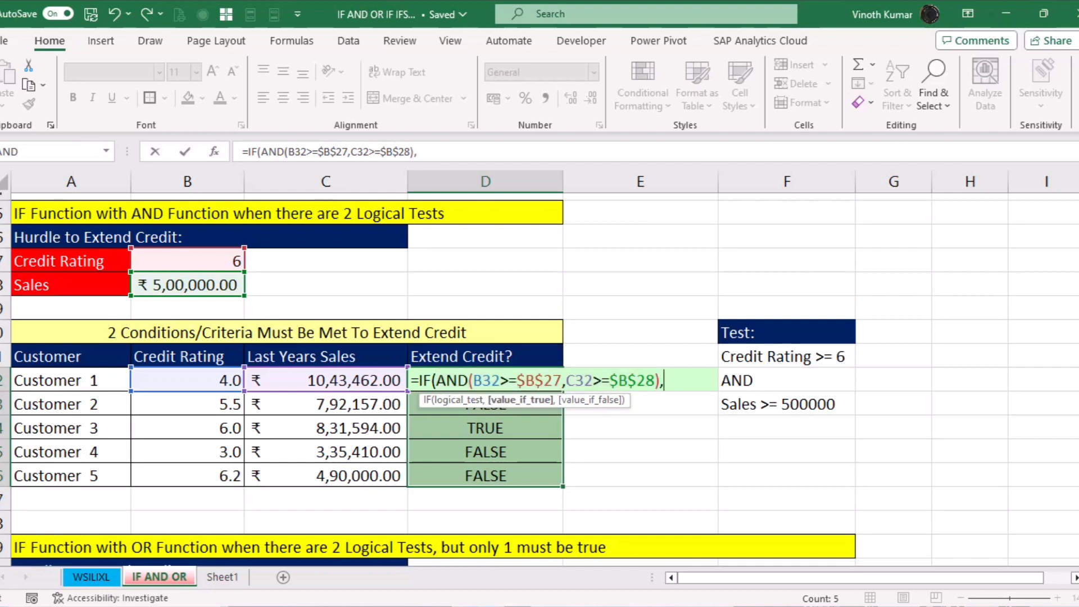
# Add "Extend Credit" as the true result and "Don't Extend Credit" as the false result, and enter the IF formula across D32:D36
pyautogui.write('"Extend')
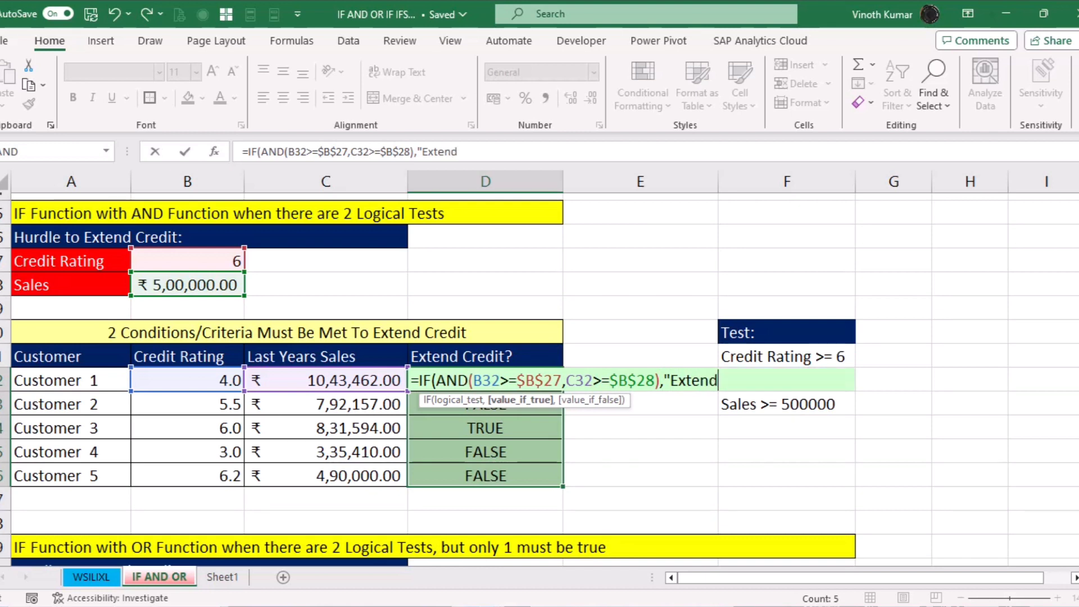
pyautogui.write(' Credit')
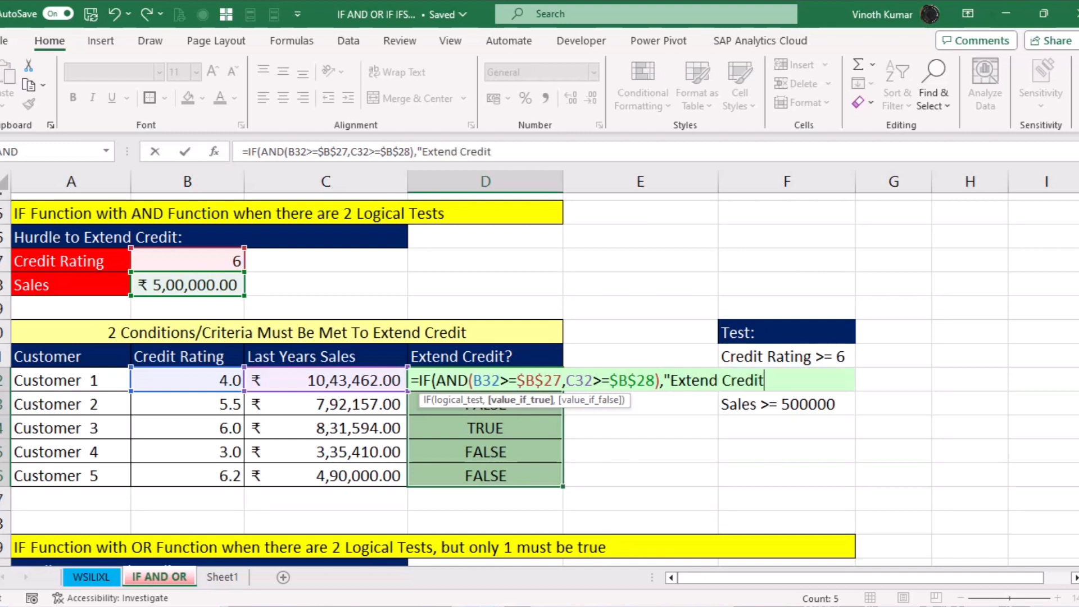
pyautogui.write('", "D')
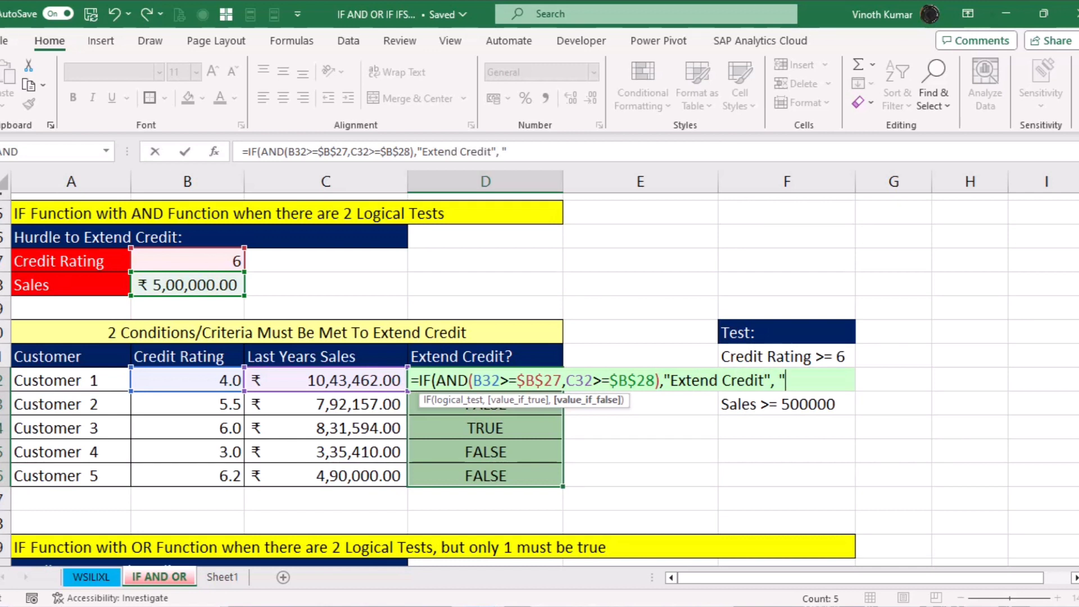
pyautogui.write("on't Extend")
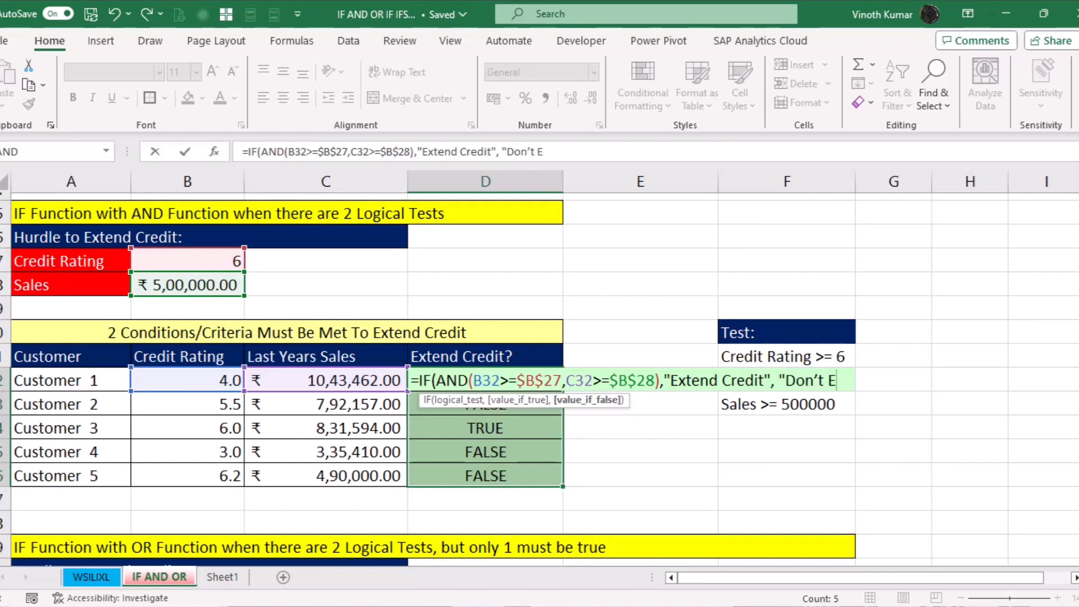
pyautogui.write(' Cred')
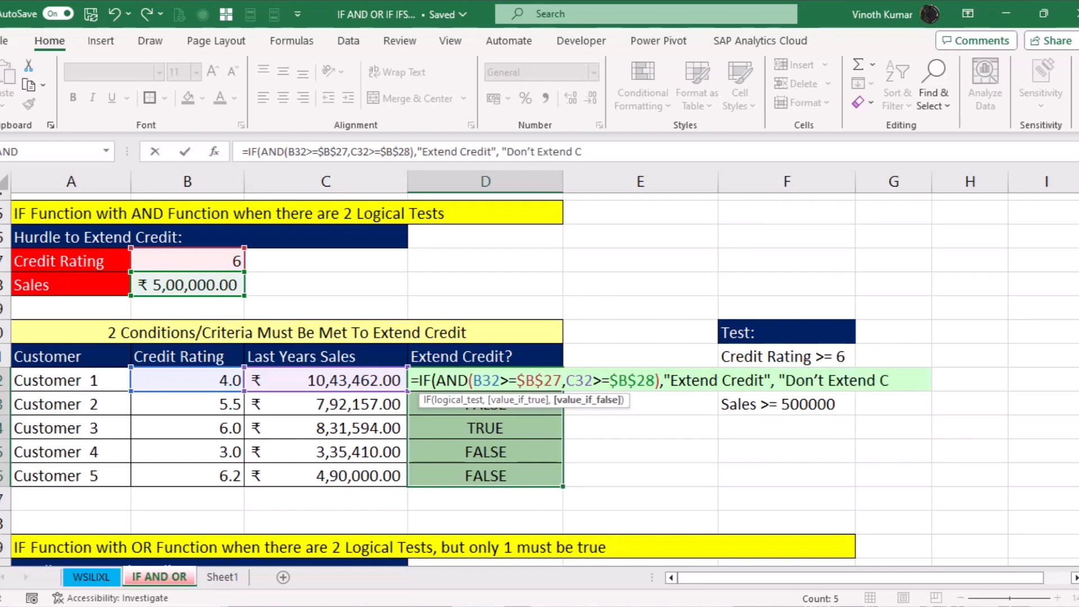
pyautogui.write('it")')
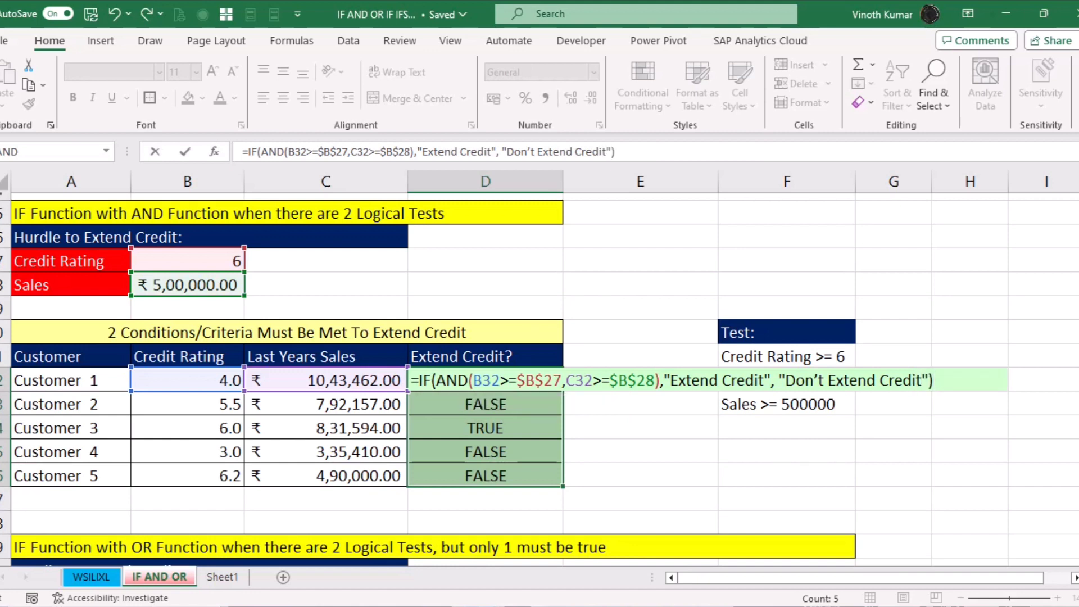
pyautogui.hotkey('ctrl', 'Return')
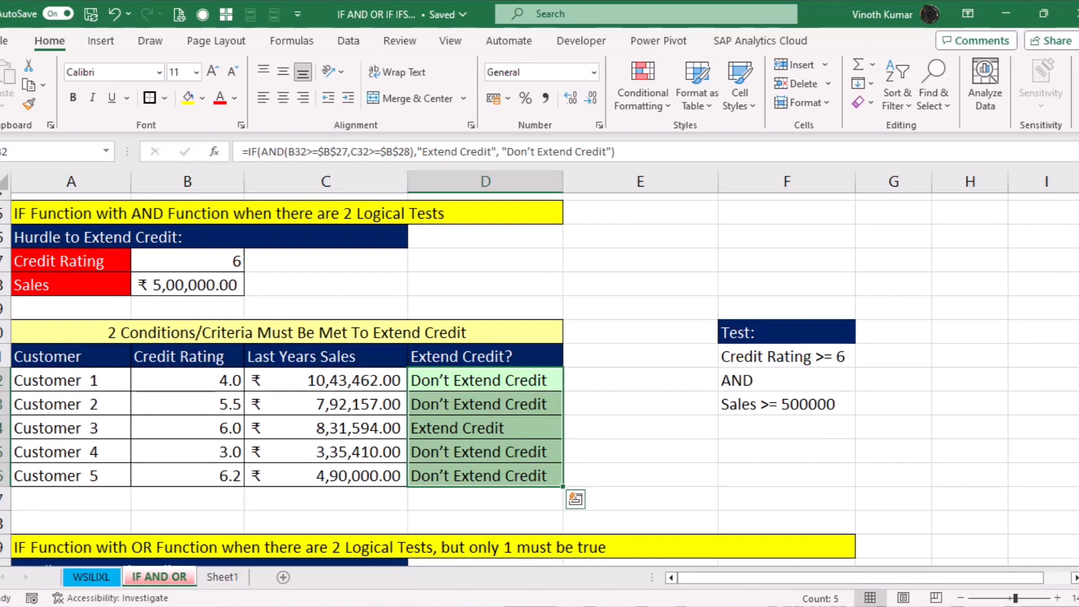
# Enter a FORMULATEXT formula in D28 that displays the formula from D32
pyautogui.press('Up')
pyautogui.press('Up')
pyautogui.press('Up')
pyautogui.press('Up')
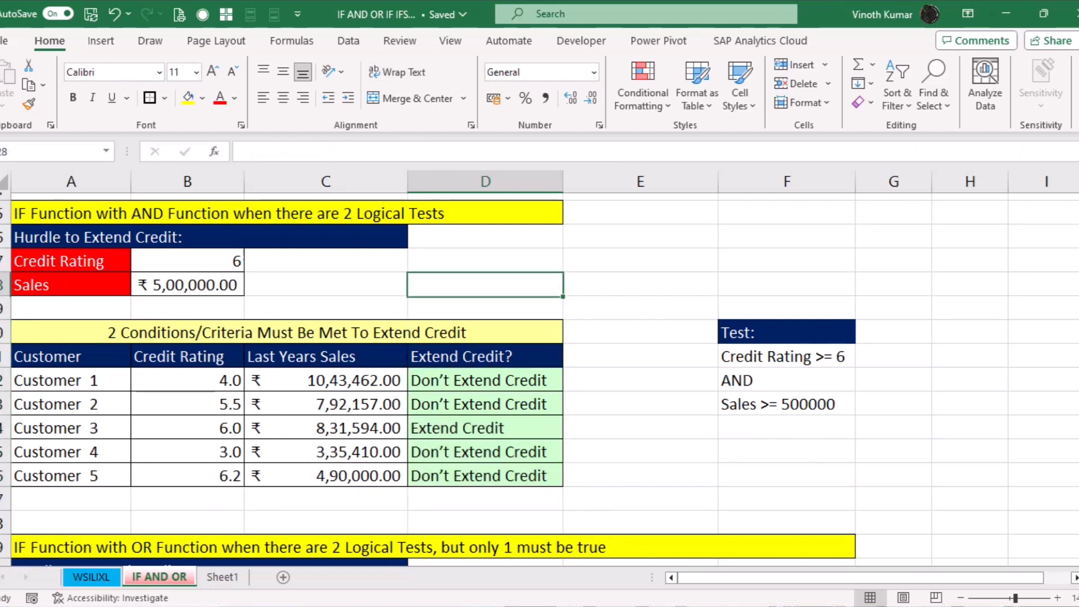
pyautogui.press('Down')
pyautogui.write('=')
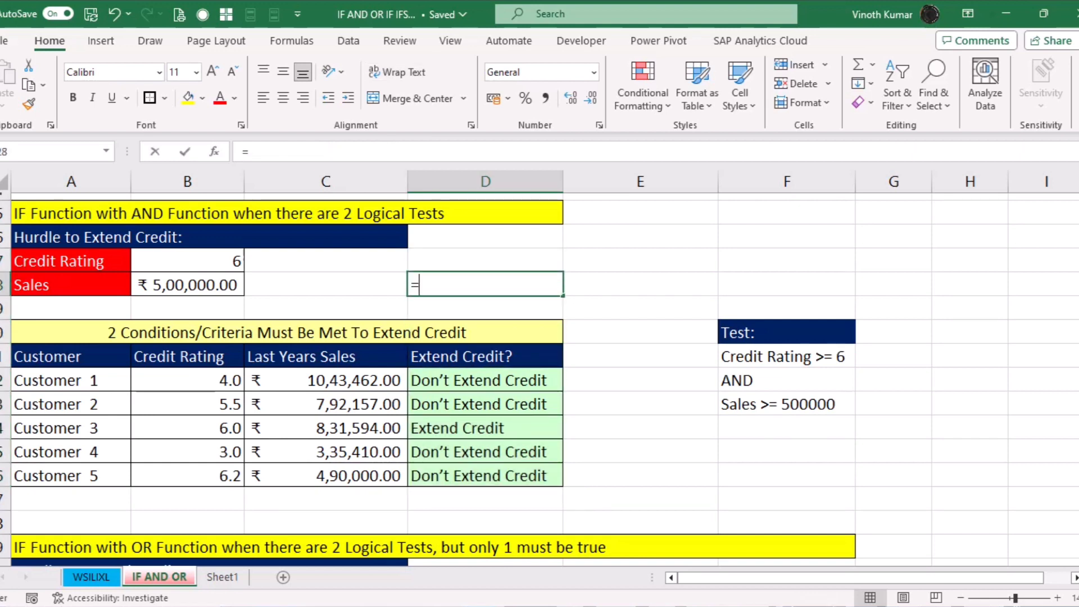
pyautogui.write('formu')
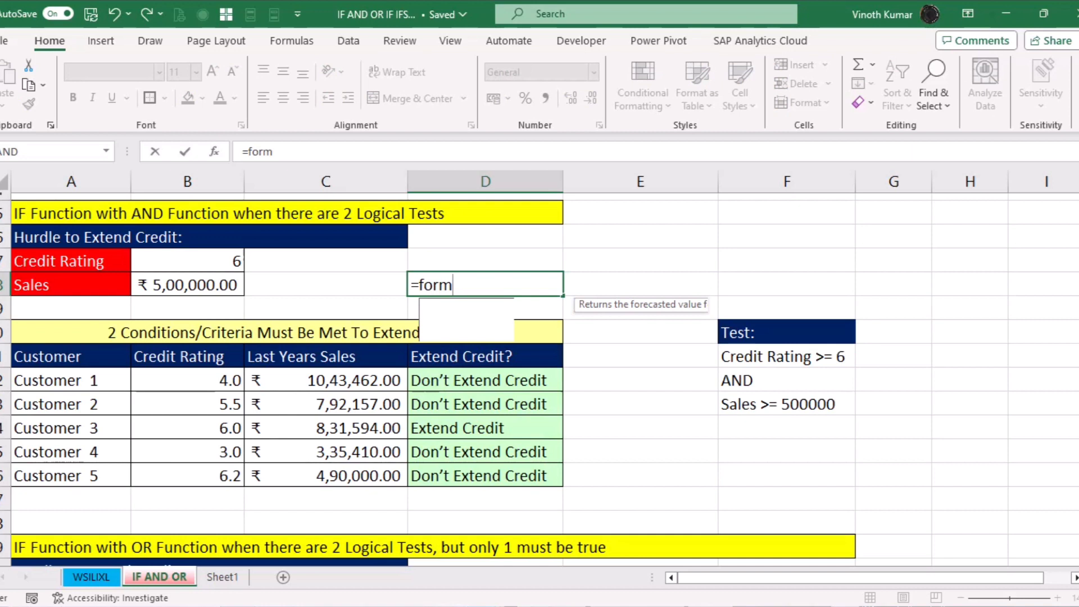
pyautogui.press('Tab')
pyautogui.press('Down')
pyautogui.press('Down')
pyautogui.press('Down')
pyautogui.press('Down')
pyautogui.press('Down')
pyautogui.press('Up')
pyautogui.hotkey('ctrl', 'Return')
# Merge and center D28:H28 and format the displayed formula with yellow fill and bold text
pyautogui.hotkey('shift', 'Right')
pyautogui.hotkey('shift', 'Right')
pyautogui.hotkey('shift', 'Right')
pyautogui.hotkey('shift', 'Right')
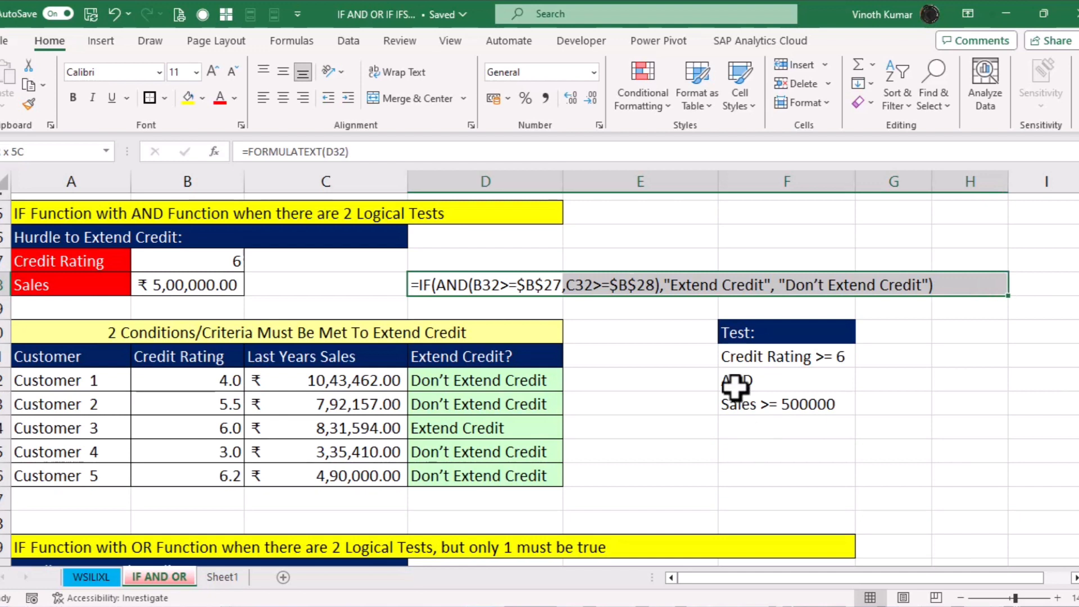
pyautogui.click(414, 101)
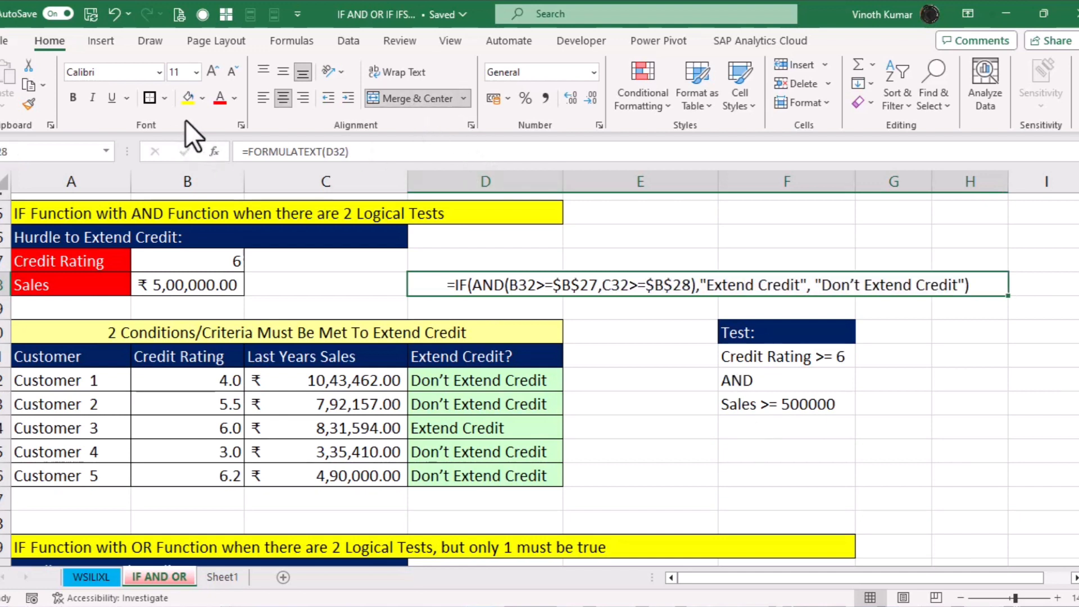
pyautogui.click(187, 98)
pyautogui.click(73, 99)
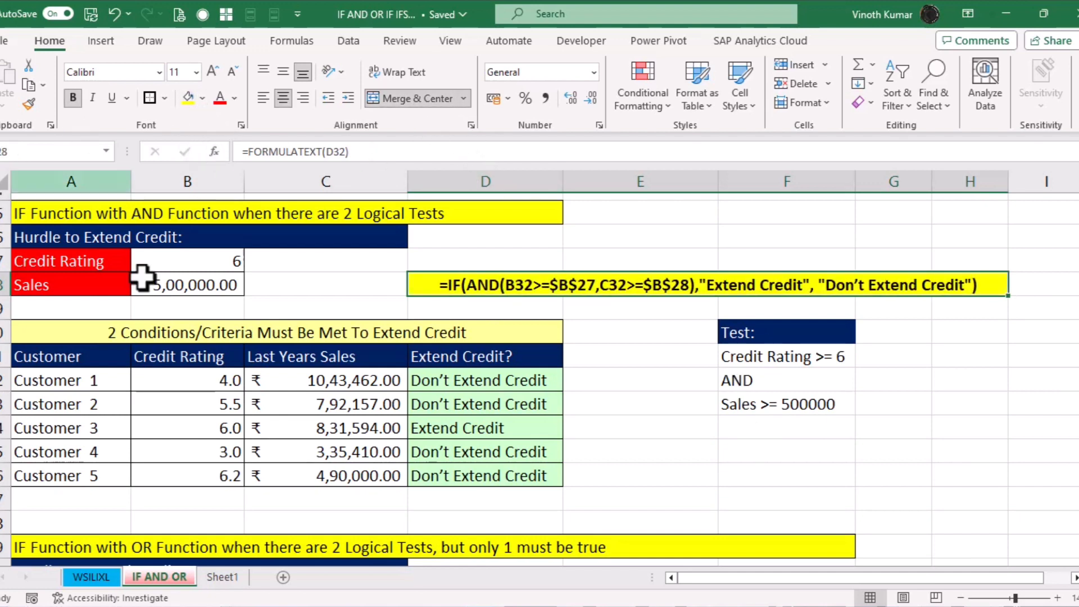
pyautogui.click(940, 427)
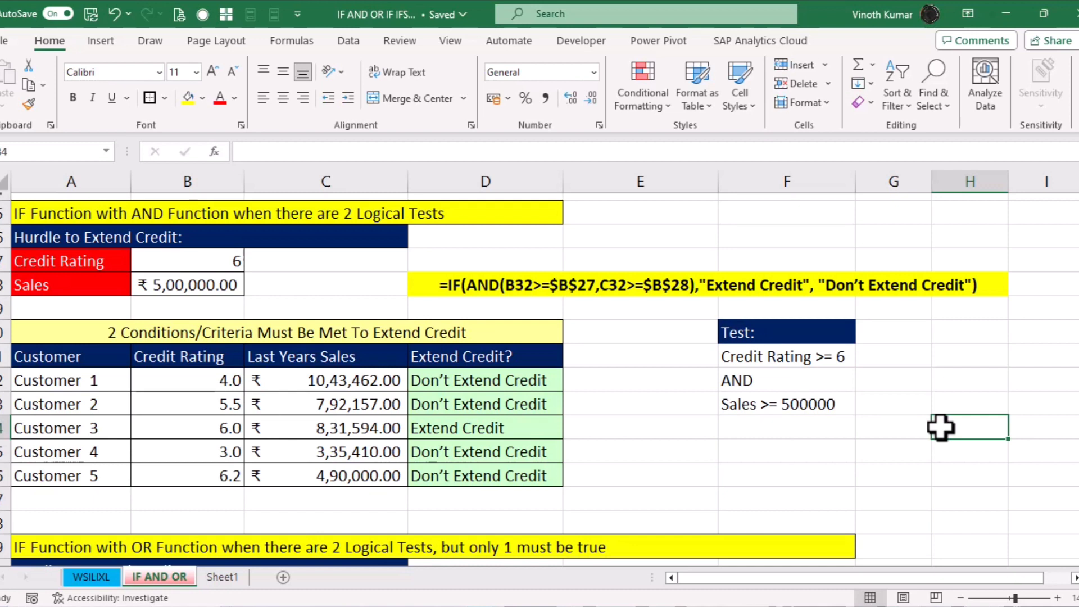
# Copy the IF/AND formula text from D32 into D46 of the OR section, keeping its cell references as written
pyautogui.scroll(-5, 940, 427)
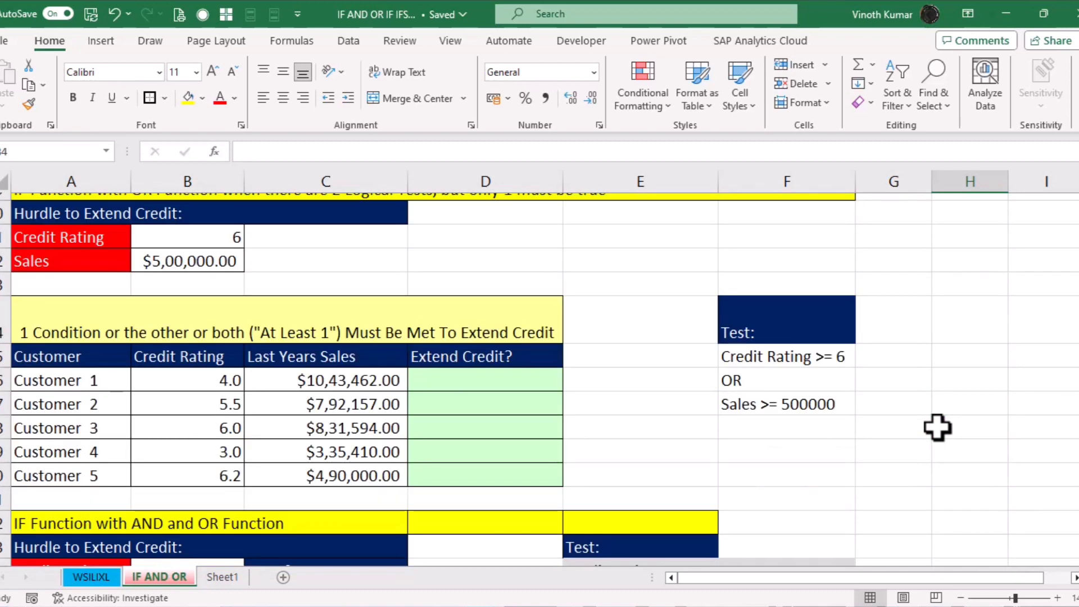
pyautogui.moveTo(1078, 419)
pyautogui.mouseDown()
pyautogui.moveTo(1078, 432)
pyautogui.moveTo(1078, 423)
pyautogui.mouseUp()
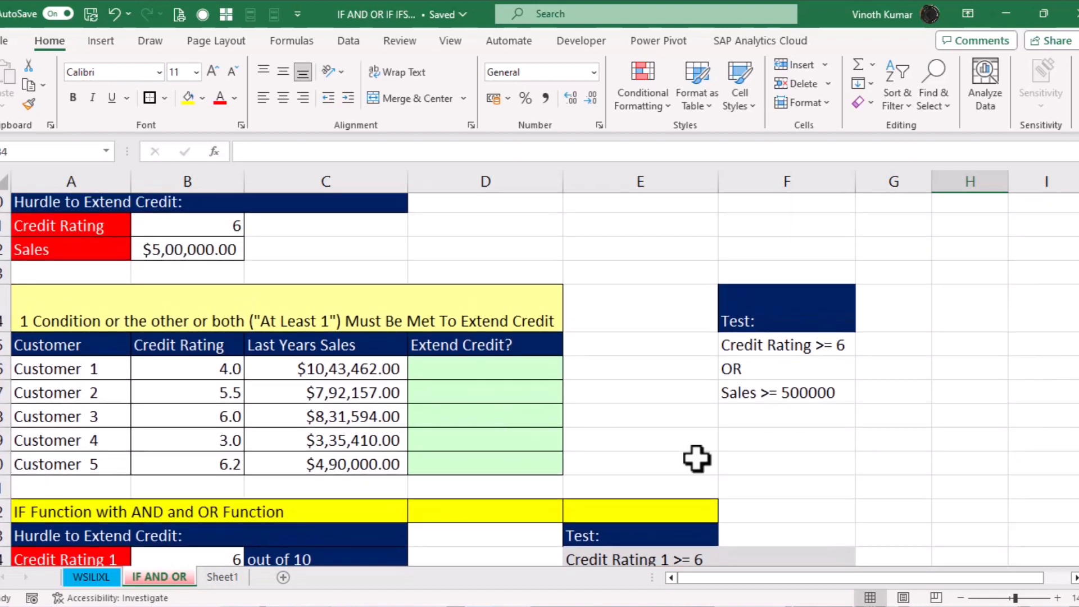
pyautogui.scroll(7, 696, 458)
pyautogui.scroll(-1, 488, 468)
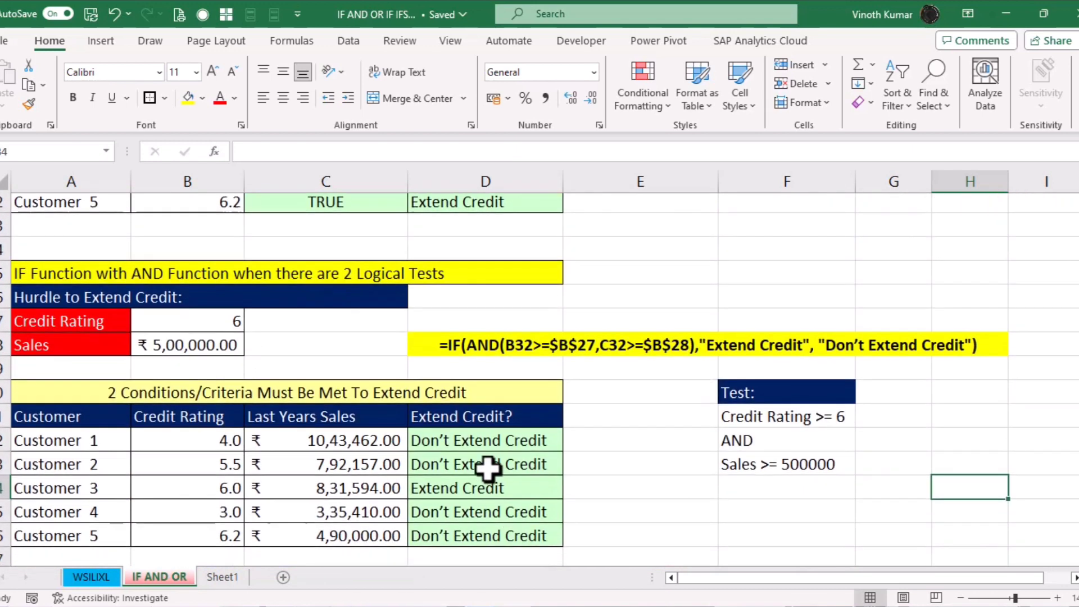
pyautogui.click(488, 444)
pyautogui.press('F2')
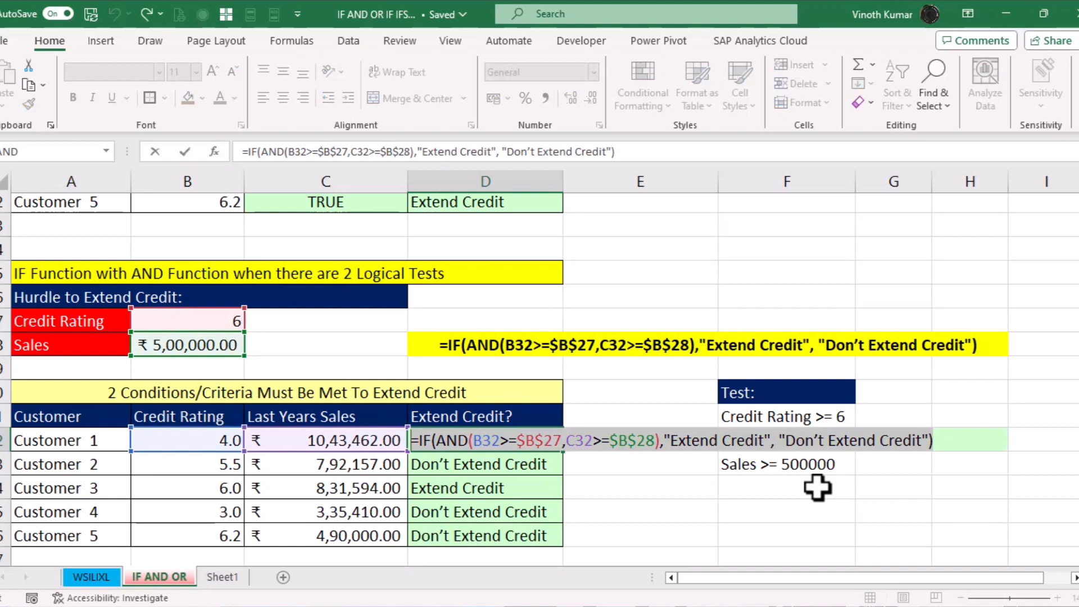
pyautogui.press('Escape')
pyautogui.scroll(-5, 752, 491)
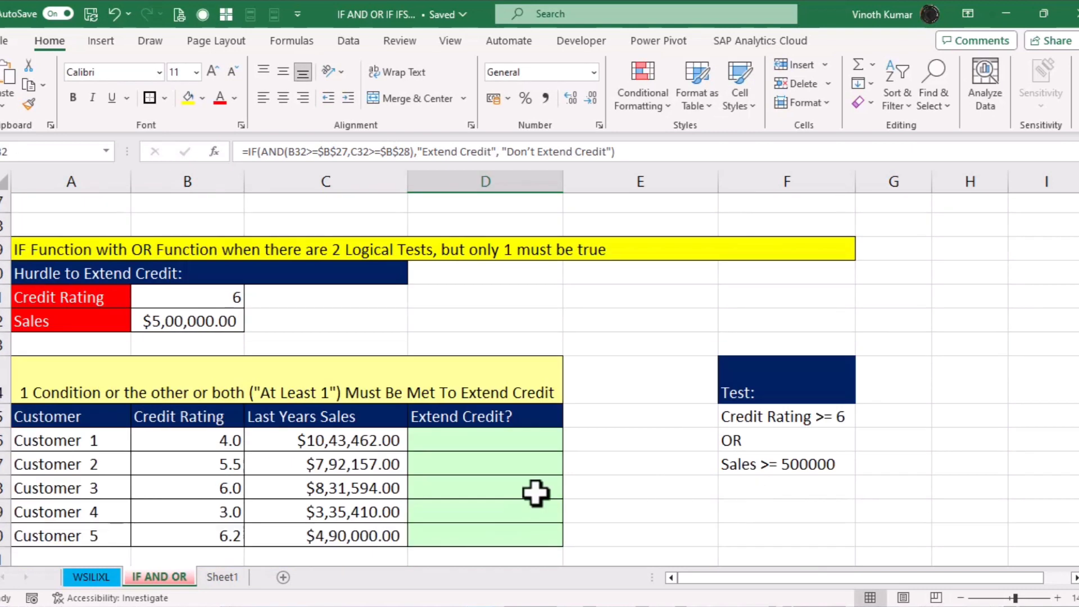
pyautogui.click(474, 439)
pyautogui.press('F2')
pyautogui.write('=IF(AND($B$32>=$B$27,C32>=$B$28),"Extend Credit", "Don\'t Extend Credit")')
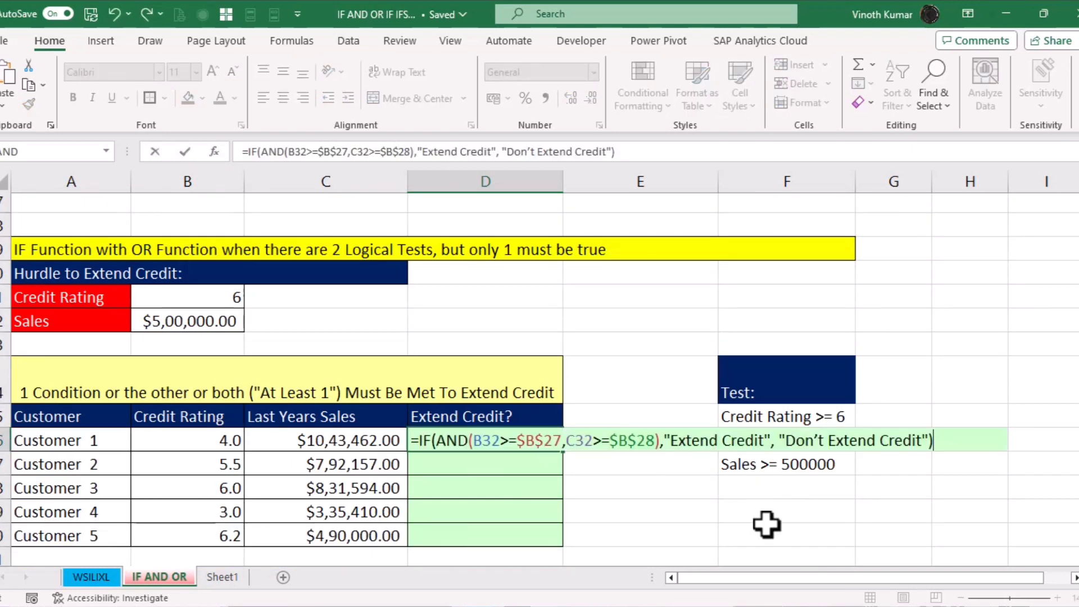
pyautogui.press('Escape')
pyautogui.press('F2')
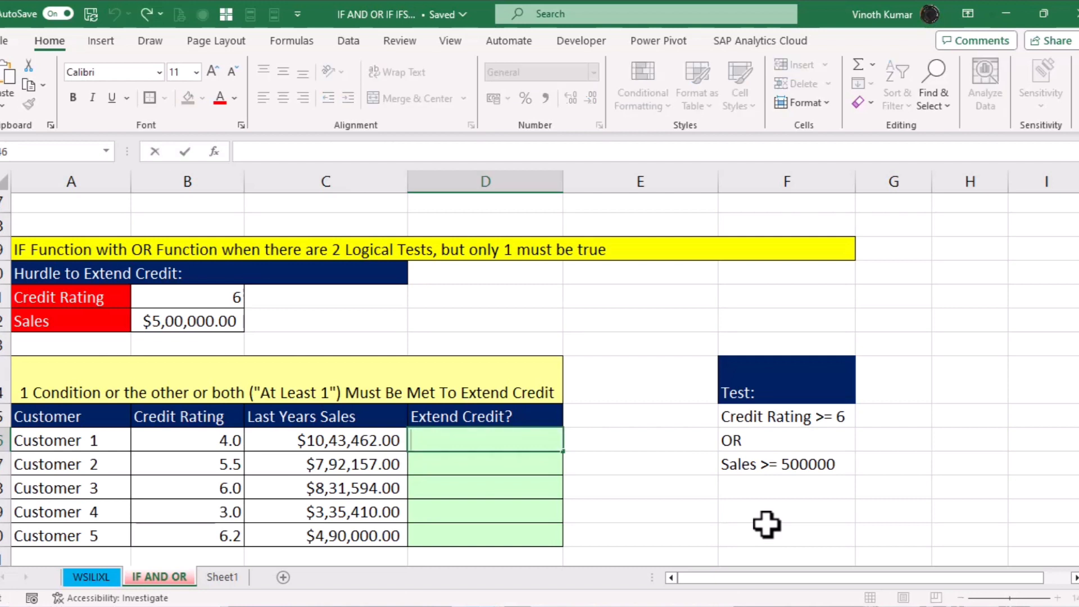
pyautogui.write('=IF(AND(B32>=$B$27,C32>=$B$28),"Extend Credit", "Don’t Extend Credit")')
pyautogui.hotkey('ctrl', 'Return')
# Replace AND with OR in the D46 formula and accept it
pyautogui.press('F2')
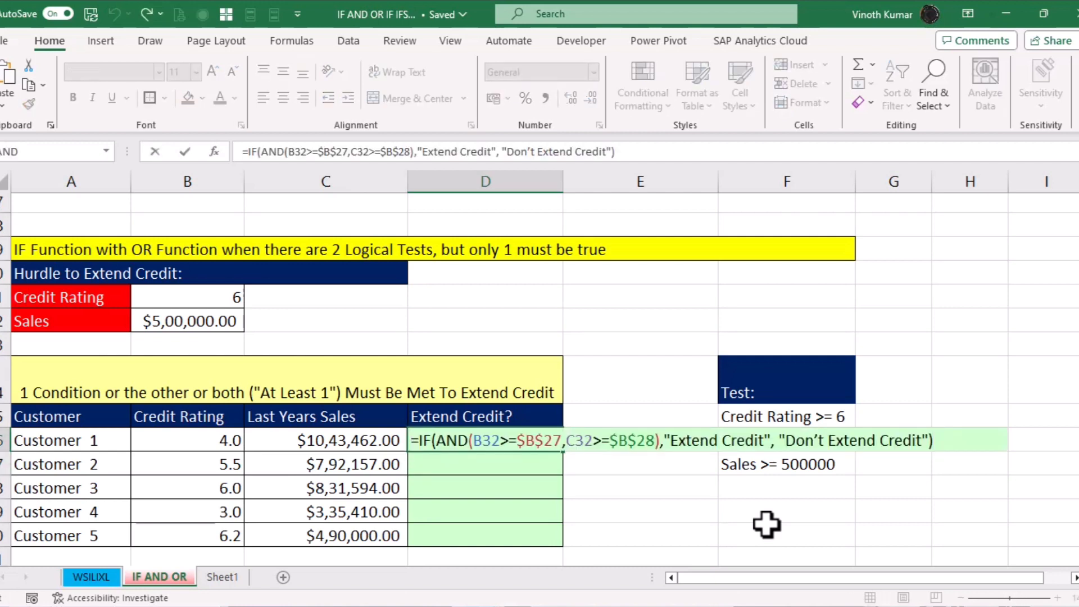
pyautogui.press('Home')
pyautogui.press('Right')
pyautogui.press('Right')
pyautogui.press('Right')
pyautogui.press('Right')
pyautogui.press('Delete')
pyautogui.press('Delete')
pyautogui.press('Delete')
pyautogui.write('o')
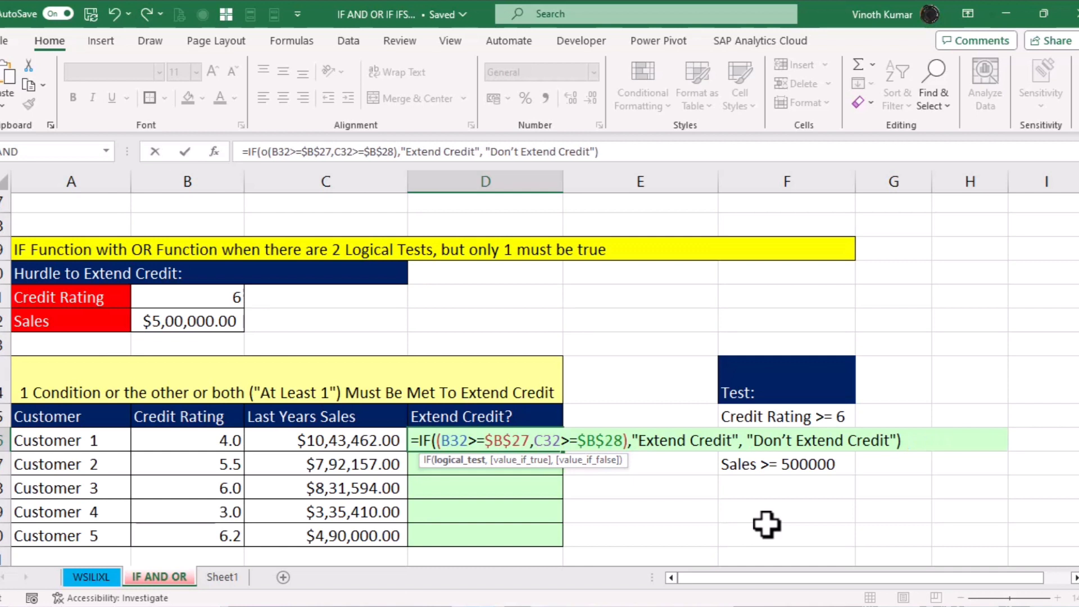
pyautogui.write('r')
pyautogui.hotkey('ctrl', 'Return')
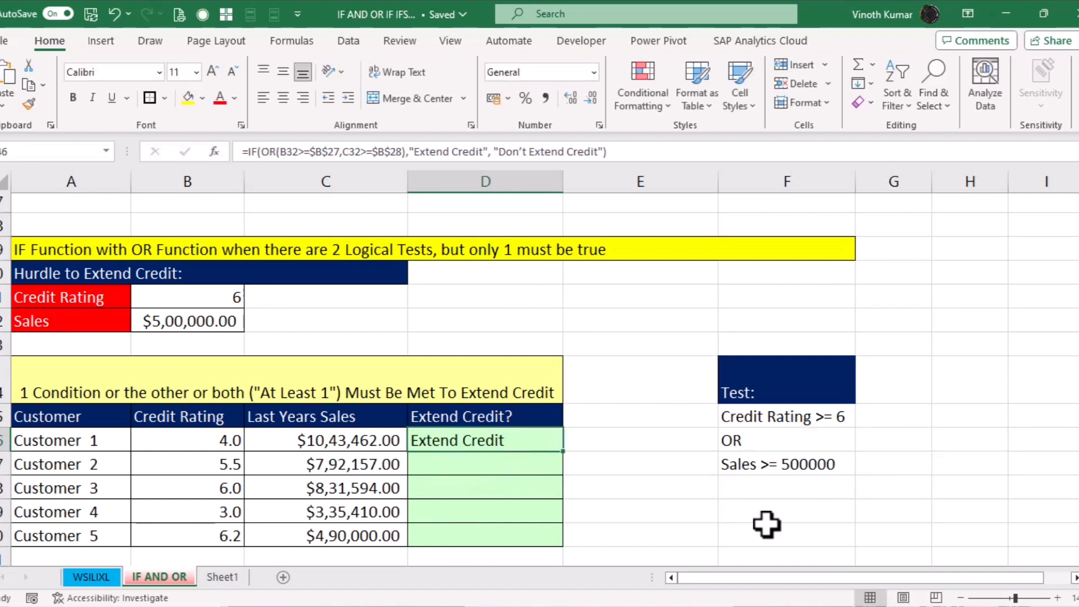
# Fill the IF/OR formula from D46 down to D50 for all five customers
pyautogui.hotkey('shift', 'Down')
pyautogui.hotkey('shift', 'Down')
pyautogui.hotkey('shift', 'Down')
pyautogui.hotkey('shift', 'Down')
pyautogui.hotkey('ctrl', 'd')
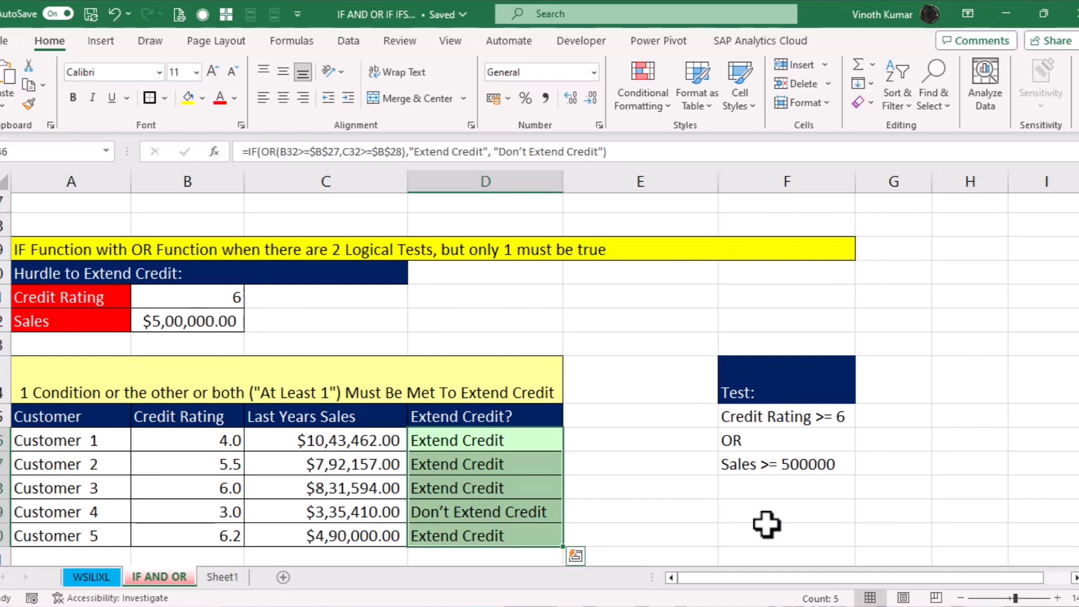
# Copy the formatted FORMULATEXT cell from D28 into D42 to display the IF/OR formula
pyautogui.scroll(4, 767, 524)
pyautogui.click(517, 272)
pyautogui.hotkey('ctrl', 'c')
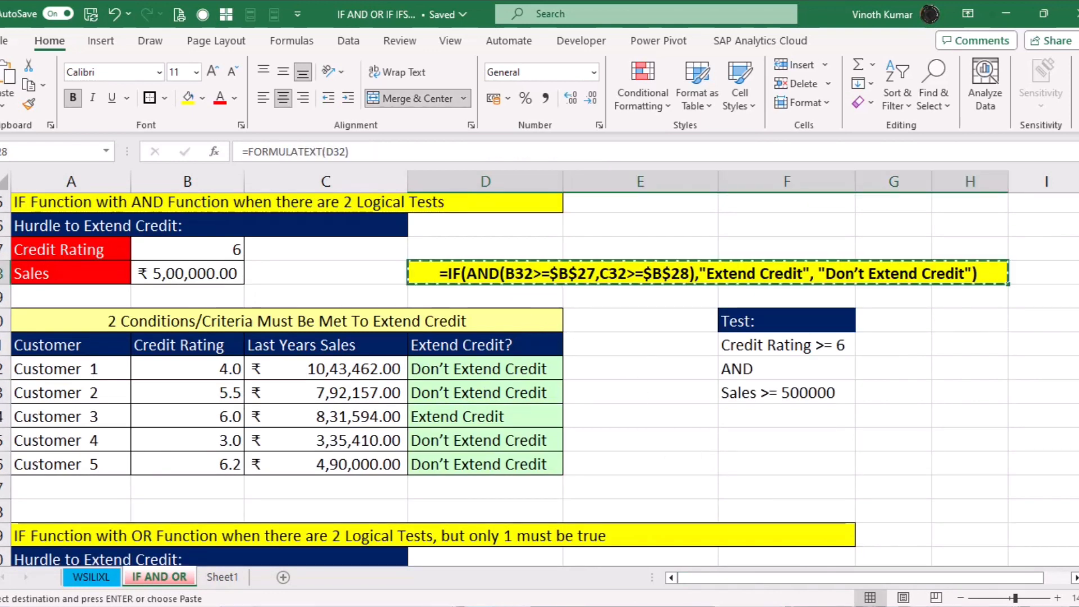
pyautogui.scroll(-3, 735, 585)
pyautogui.click(466, 392)
pyautogui.hotkey('ctrl', 'v')
pyautogui.press('Escape')
pyautogui.click(975, 529)
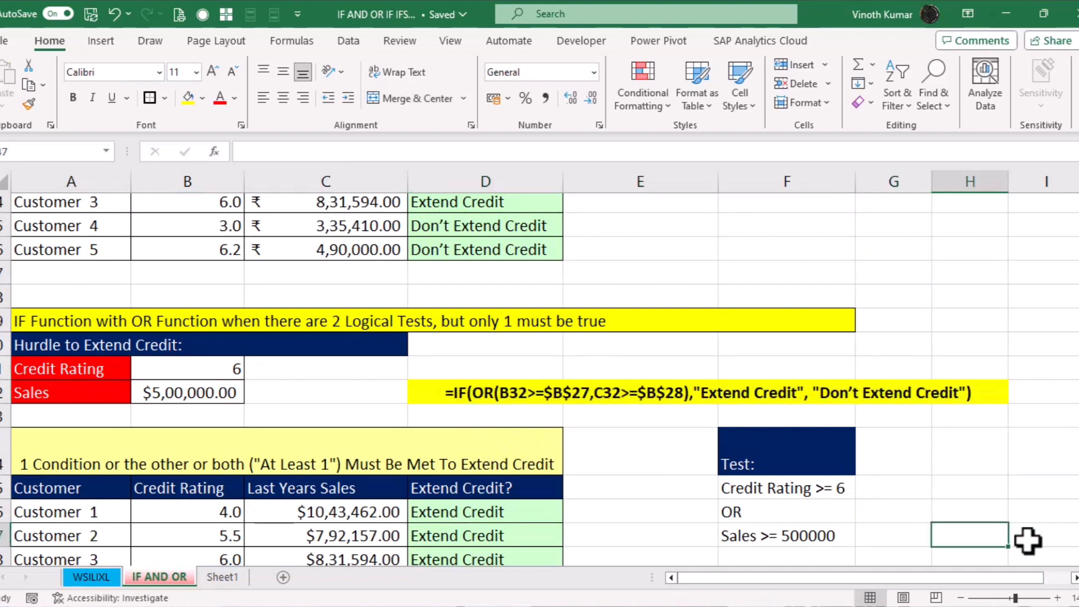
# Apply the rupee accounting format to the sales hurdle in B42 and last year's sales in C46:C50
pyautogui.scroll(-2, 1002, 503)
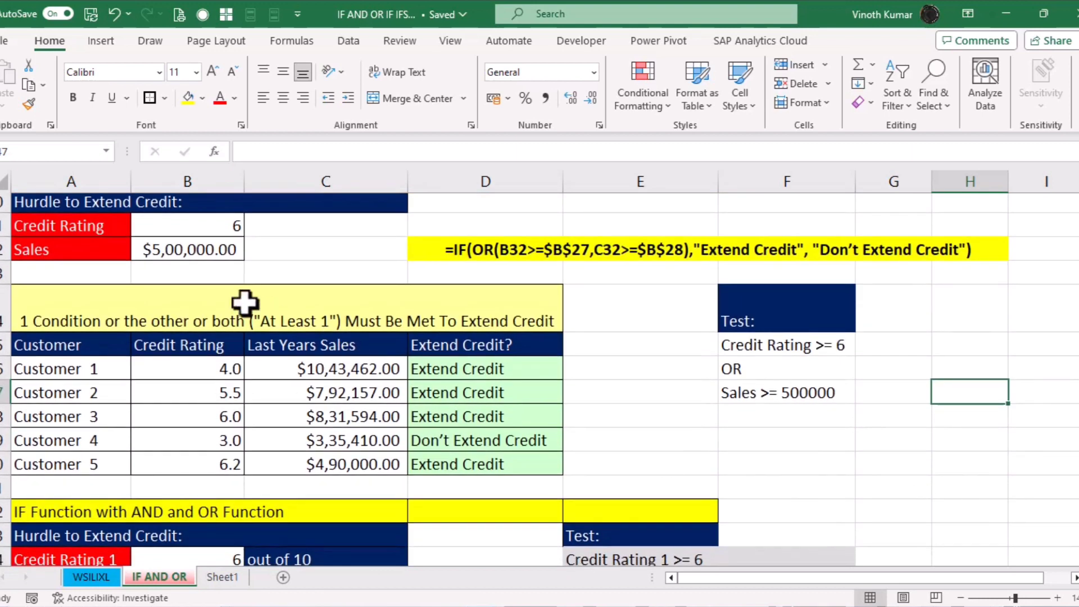
pyautogui.click(192, 251)
pyautogui.click(497, 93)
pyautogui.moveTo(340, 371); pyautogui.dragTo(345, 469)
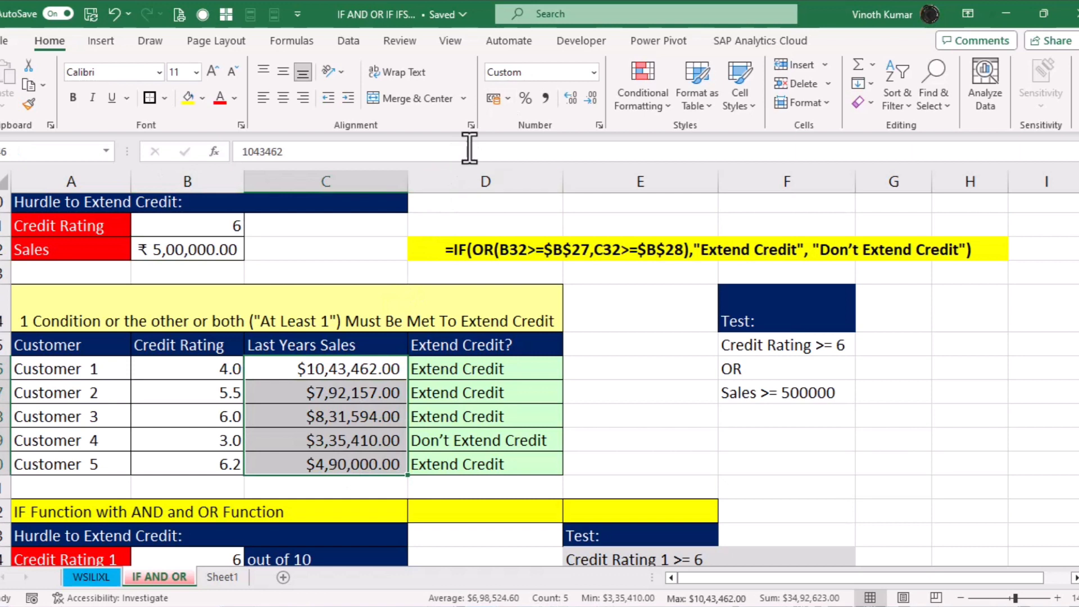
pyautogui.click(493, 99)
# Apply the rupee accounting format to last year's sales in D61:D65 of the AND and OR section
pyautogui.scroll(-5, 638, 347)
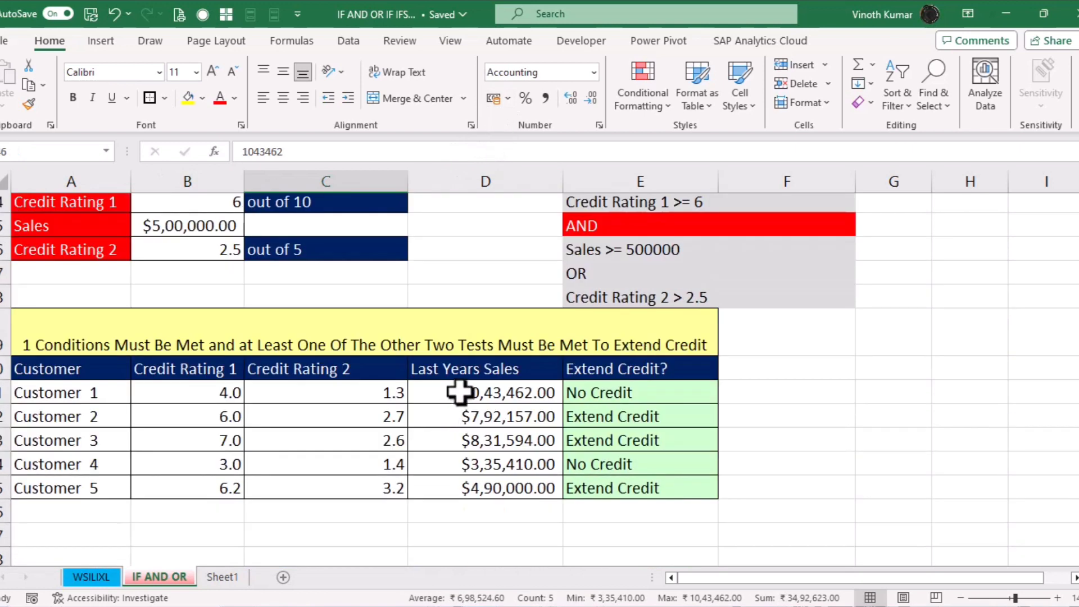
pyautogui.moveTo(454, 400); pyautogui.dragTo(458, 477)
pyautogui.click(494, 99)
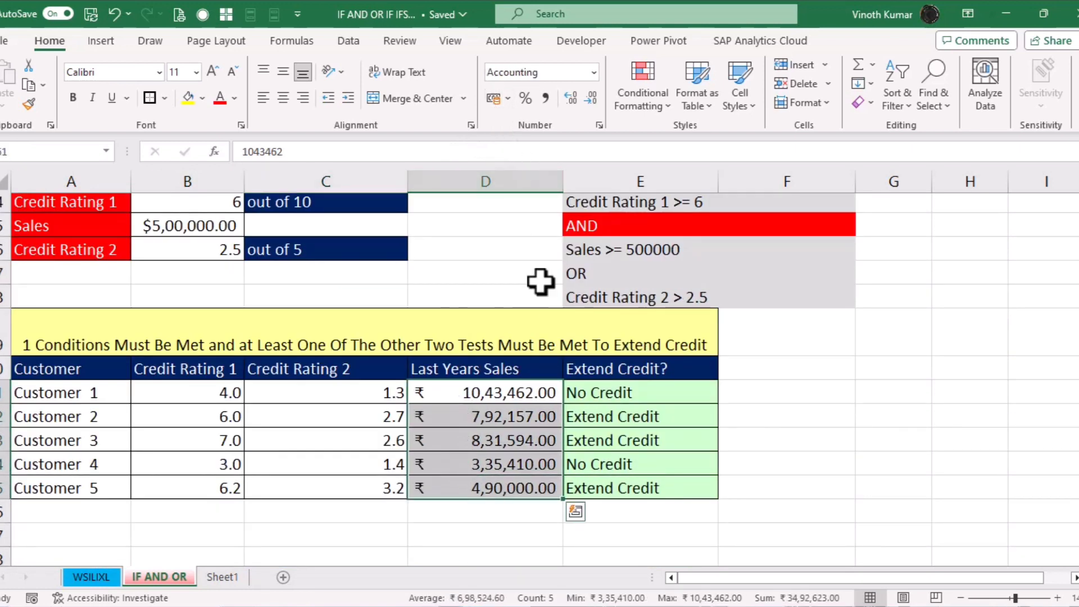
# Clear the existing Extend Credit? formulas in E61:E65 of the AND and OR section
pyautogui.moveTo(622, 392); pyautogui.dragTo(628, 482)
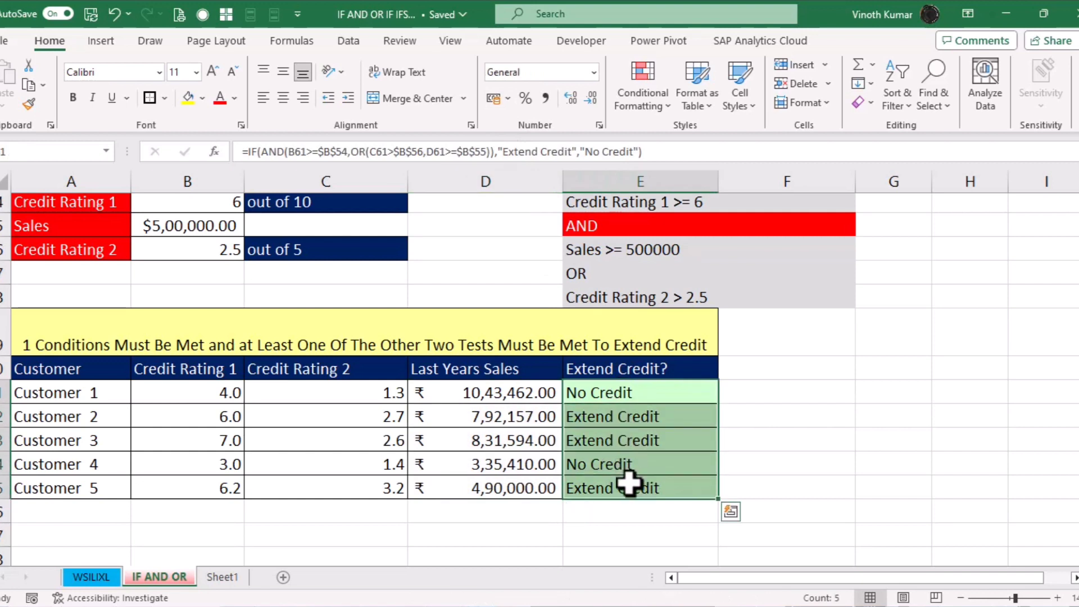
pyautogui.press('Delete')
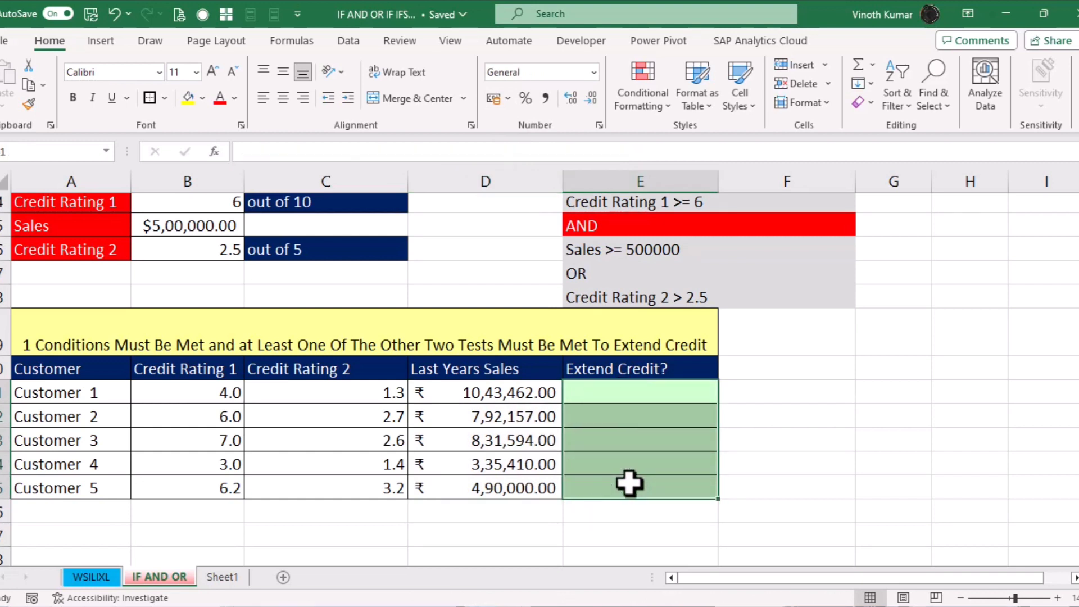
pyautogui.moveTo(1078, 535); pyautogui.dragTo(1078, 529)
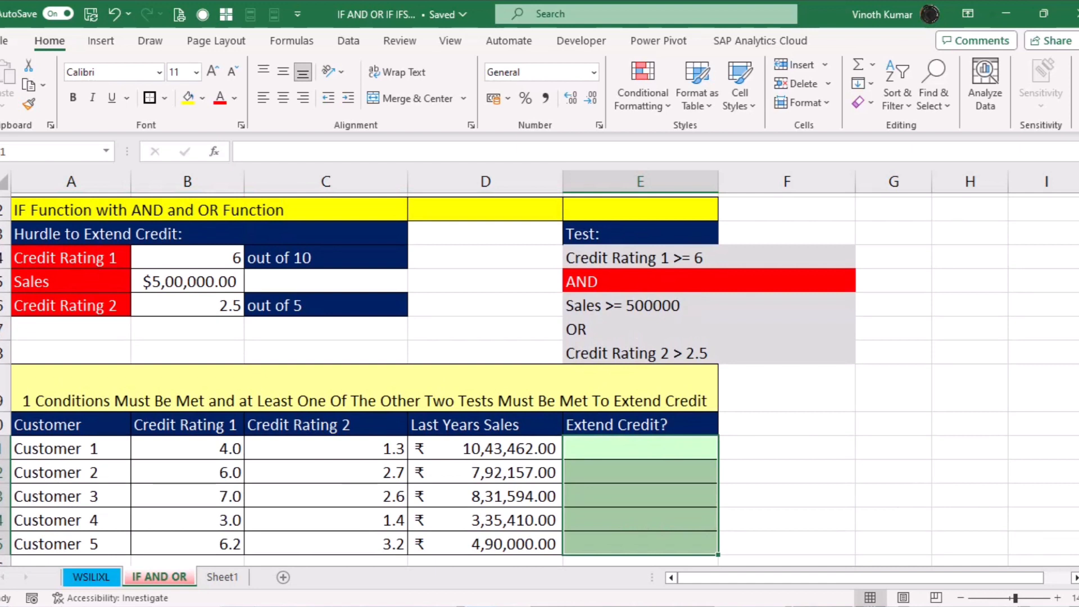
pyautogui.click(968, 449)
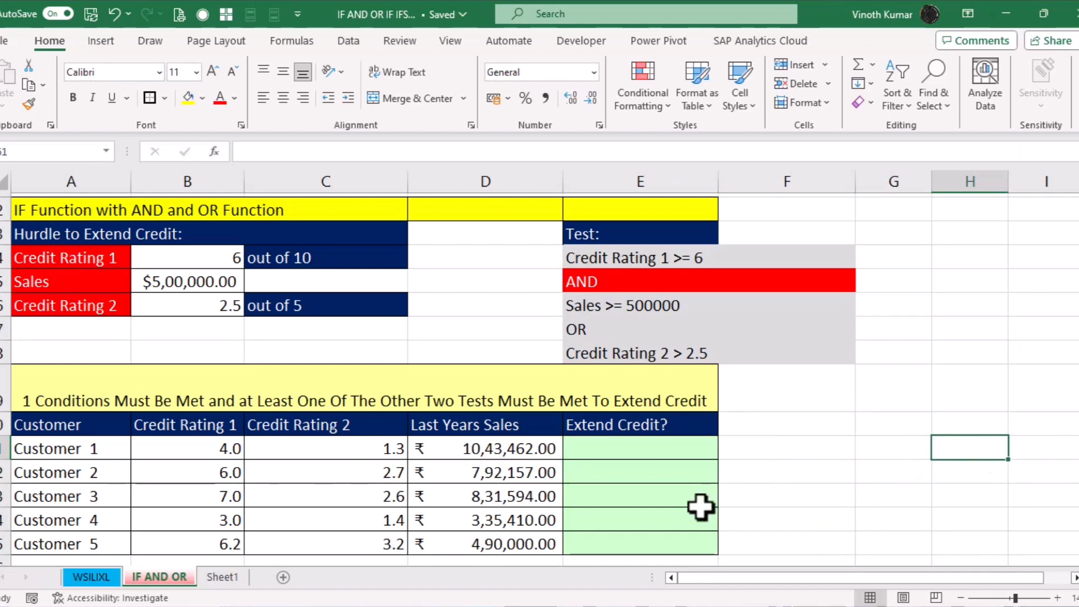
# Start an AND formula in E61 that tests Credit Rating 1 against its hurdle with B61>=$B$54
pyautogui.click(662, 454)
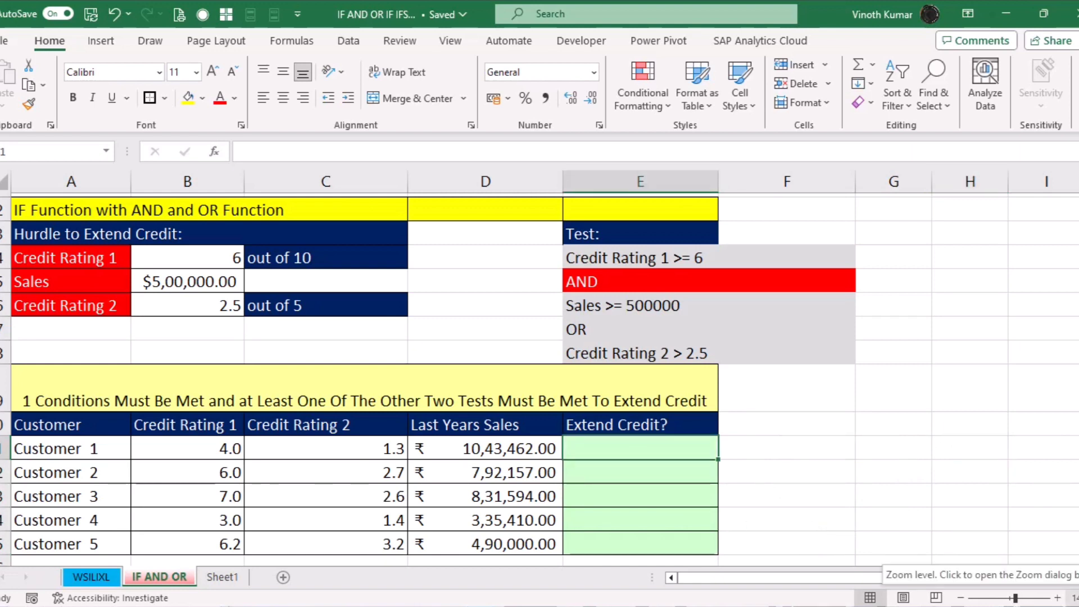
pyautogui.write('=and')
pyautogui.press('Tab')
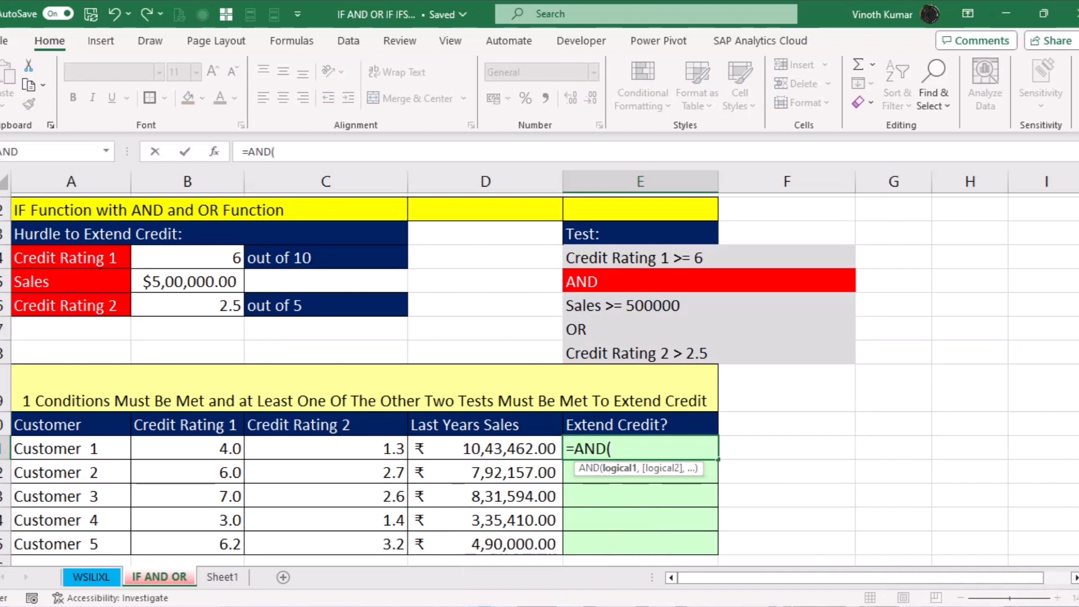
pyautogui.press('Left')
pyautogui.press('Left')
pyautogui.press('Left')
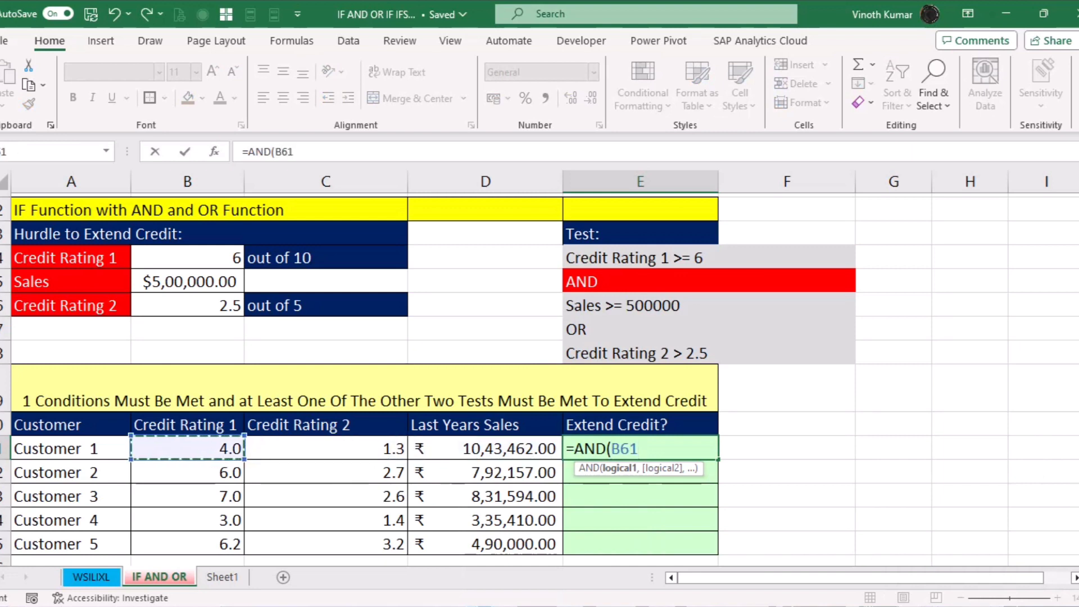
pyautogui.write('>=')
pyautogui.press('Up')
pyautogui.press('Up')
pyautogui.press('Up')
pyautogui.press('Up')
pyautogui.press('Up')
pyautogui.press('Up')
pyautogui.press('Left')
pyautogui.press('Left')
pyautogui.press('Left')
pyautogui.press('Up')
pyautogui.press('F4')
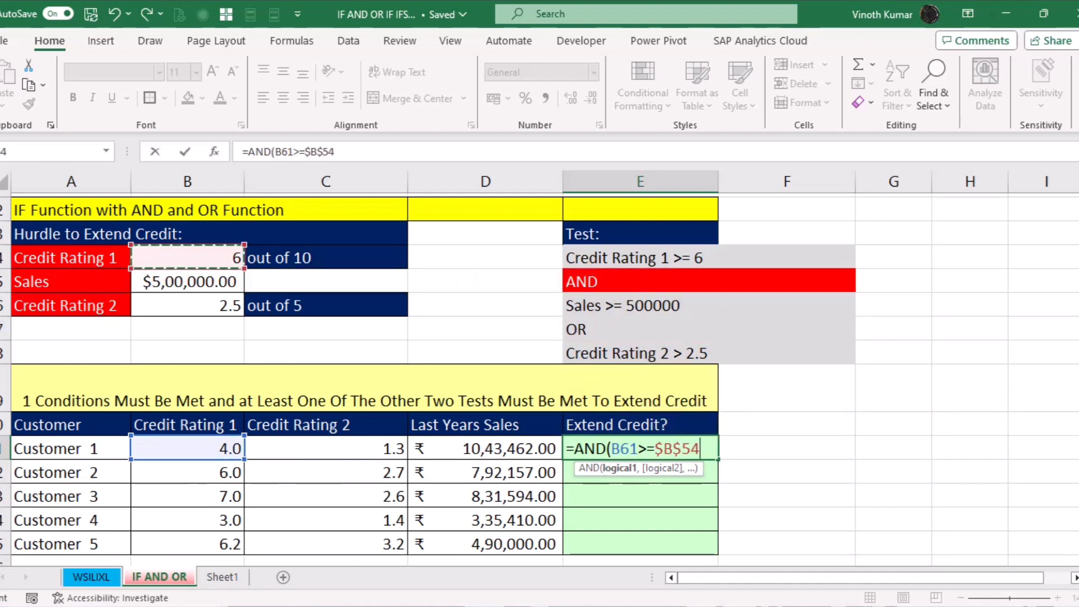
# Complete the E61 formula with the nested test OR(C61>$B$56,D61>=$B$55) and enter it
pyautogui.write(',or')
pyautogui.press('Tab')
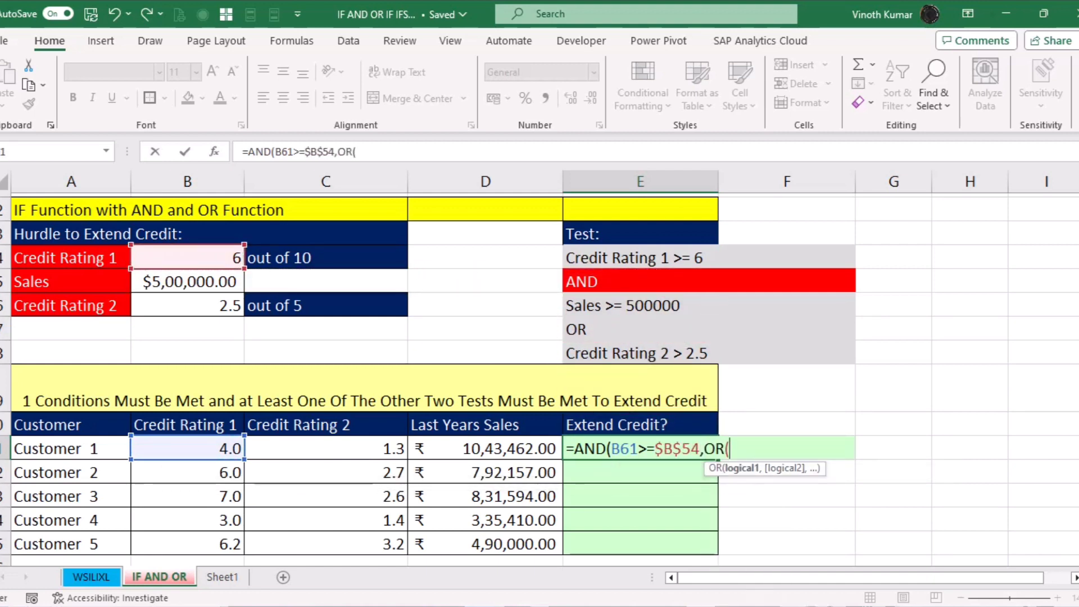
pyautogui.press('Left')
pyautogui.press('Left')
pyautogui.write('>')
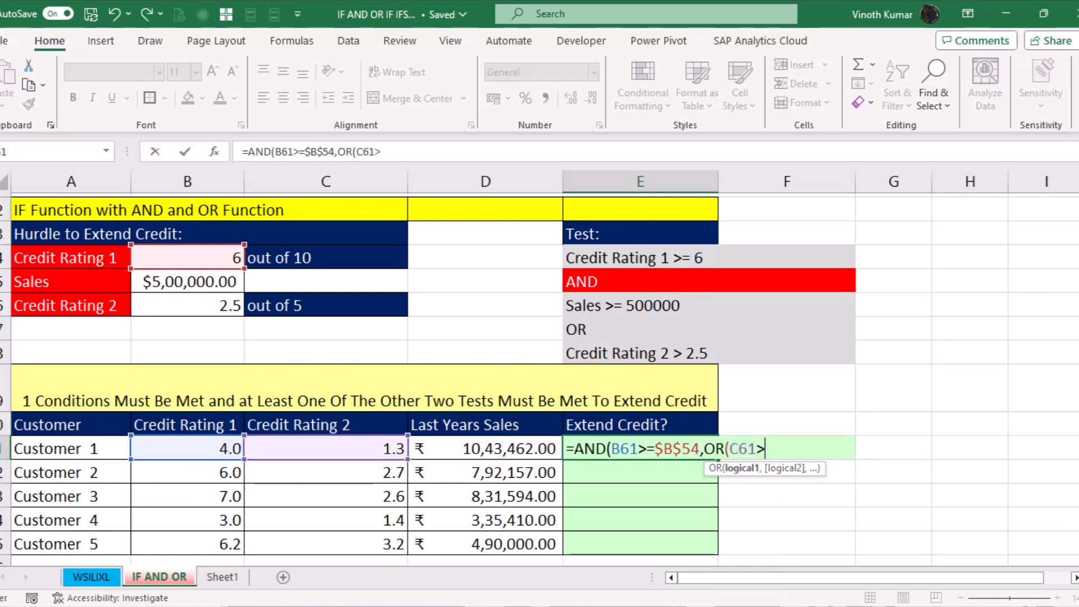
pyautogui.click(210, 300)
pyautogui.press('F4')
pyautogui.write(',')
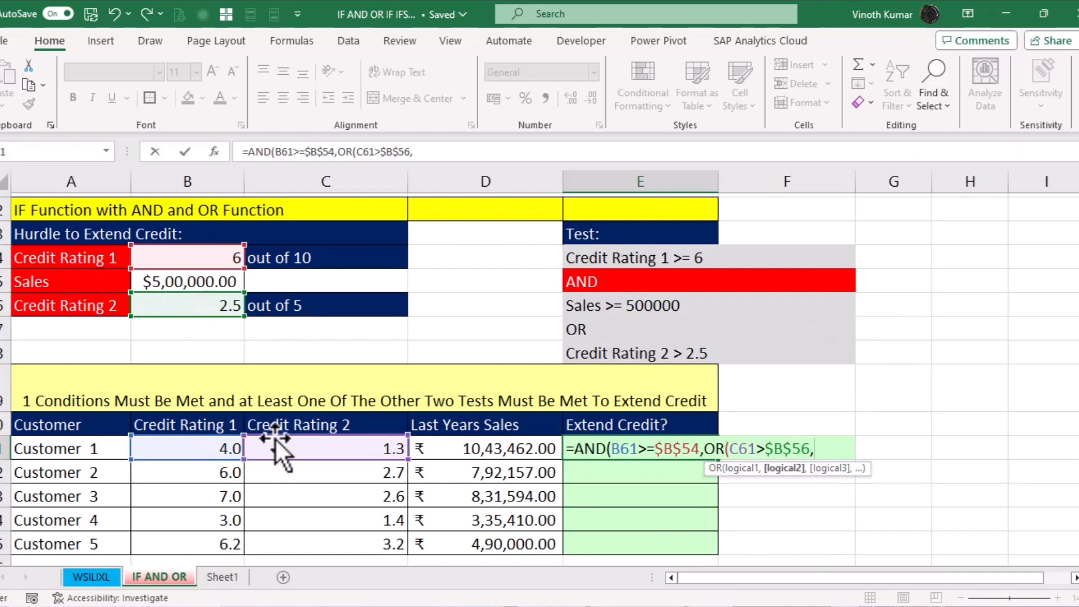
pyautogui.click(458, 448)
pyautogui.write('>=')
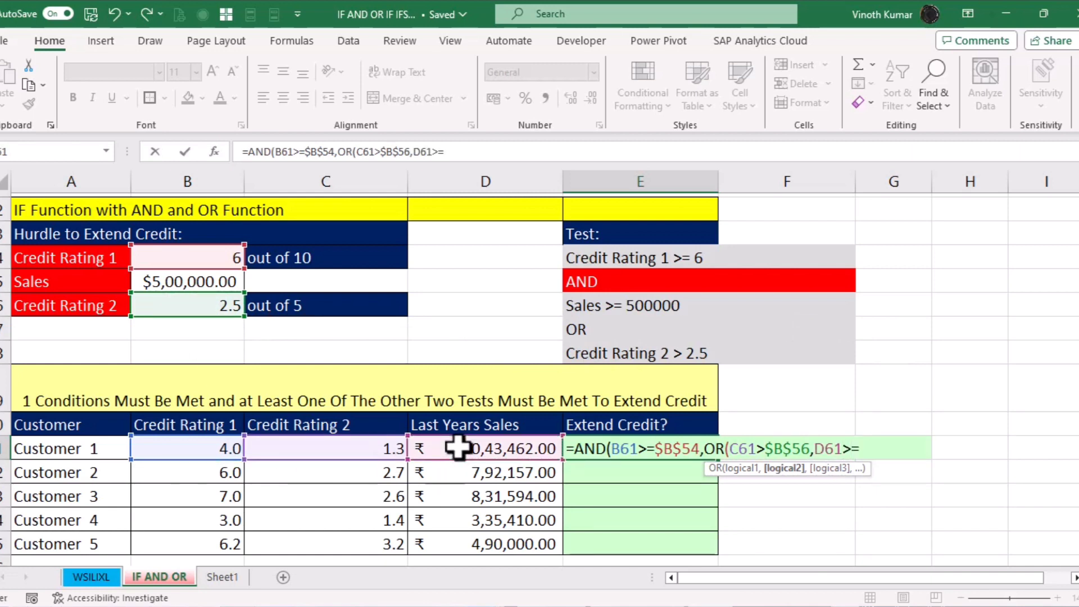
pyautogui.click(201, 282)
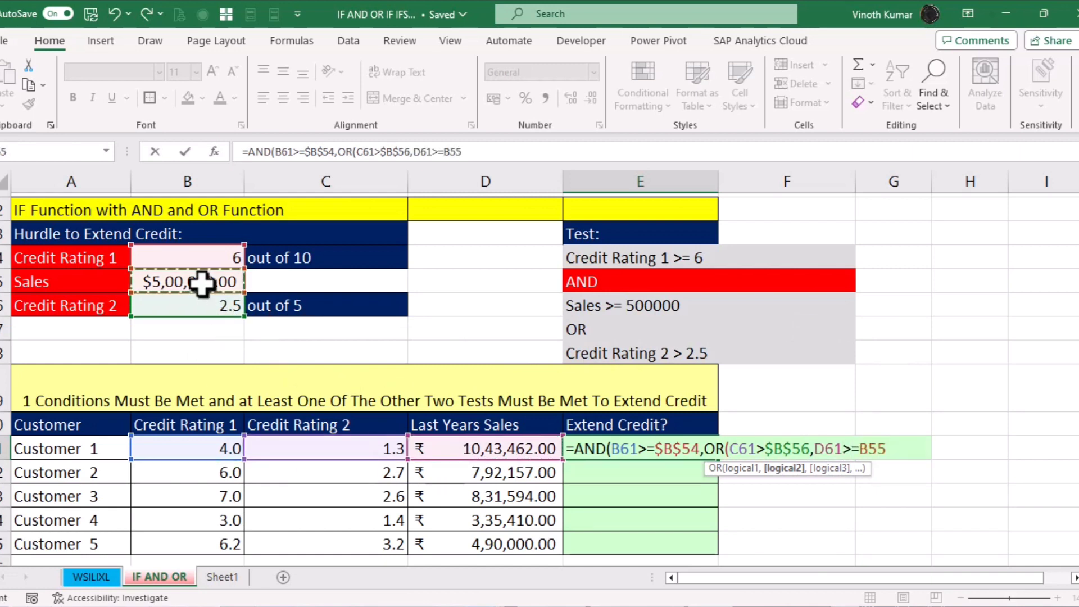
pyautogui.press('F4')
pyautogui.write('))')
pyautogui.hotkey('ctrl', 'Return')
# Fill the AND/OR test from E61 down to E65 for all five customers
pyautogui.hotkey('shift', 'Down')
pyautogui.hotkey('shift', 'Down')
pyautogui.hotkey('shift', 'Down')
pyautogui.hotkey('shift', 'Down')
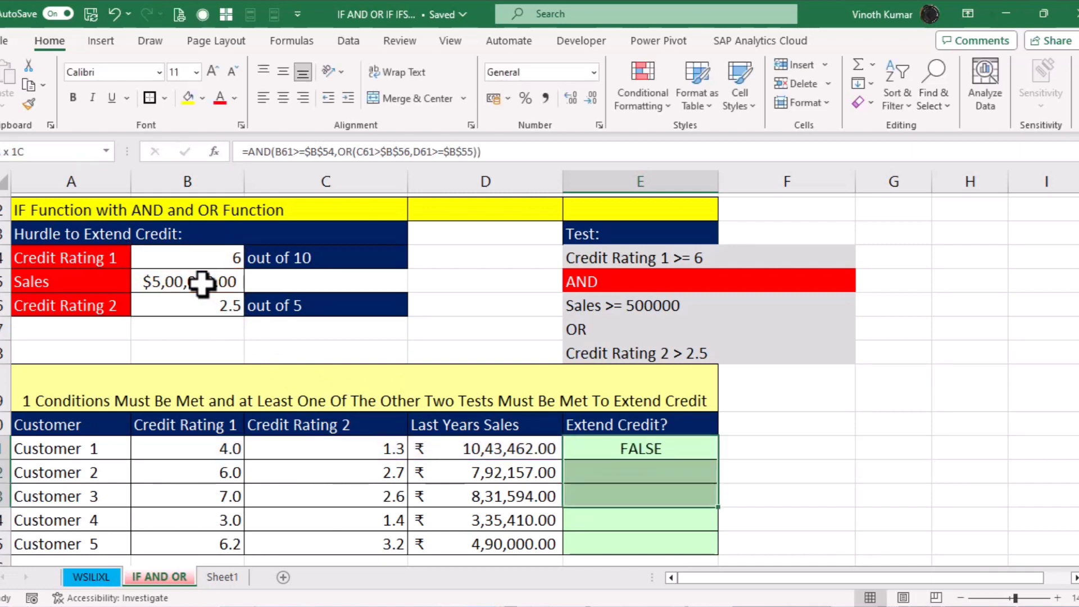
pyautogui.hotkey('ctrl', 'd')
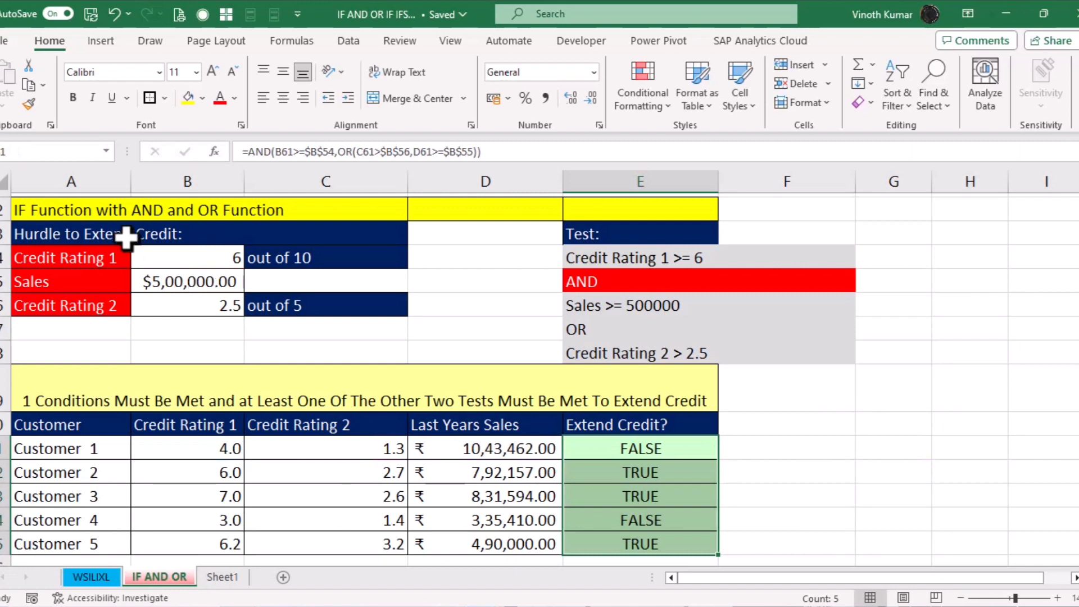
# Apply the rupee accounting format to the sales hurdle in B55
pyautogui.click(188, 281)
pyautogui.click(495, 98)
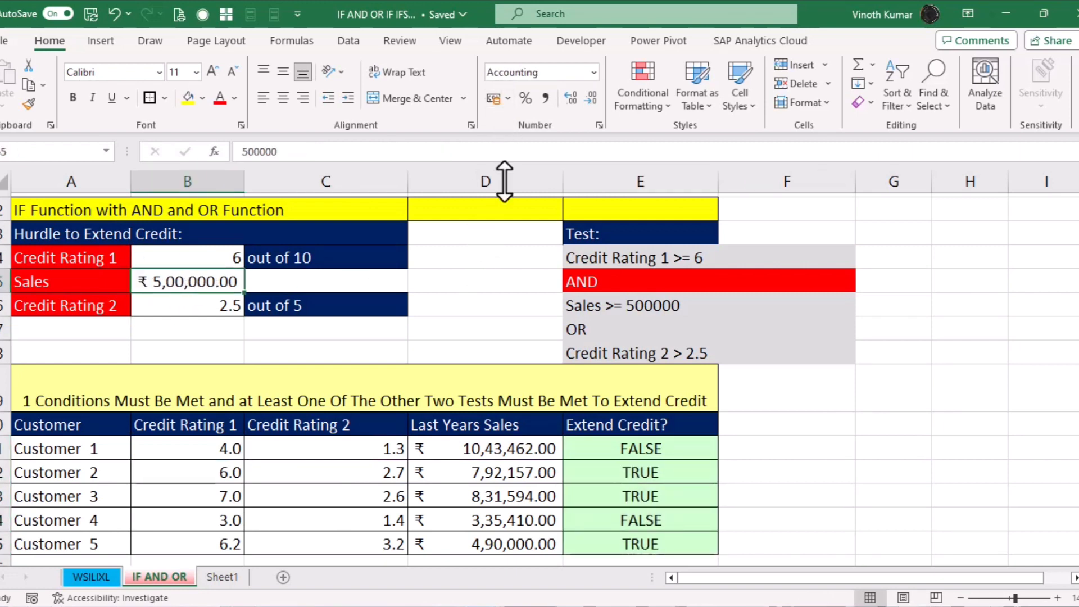
# Wrap the E61 test in an IF function returning "Extend Credit" when true and "Don’t Extend Credit" when false
pyautogui.click(632, 450)
pyautogui.press('F2')
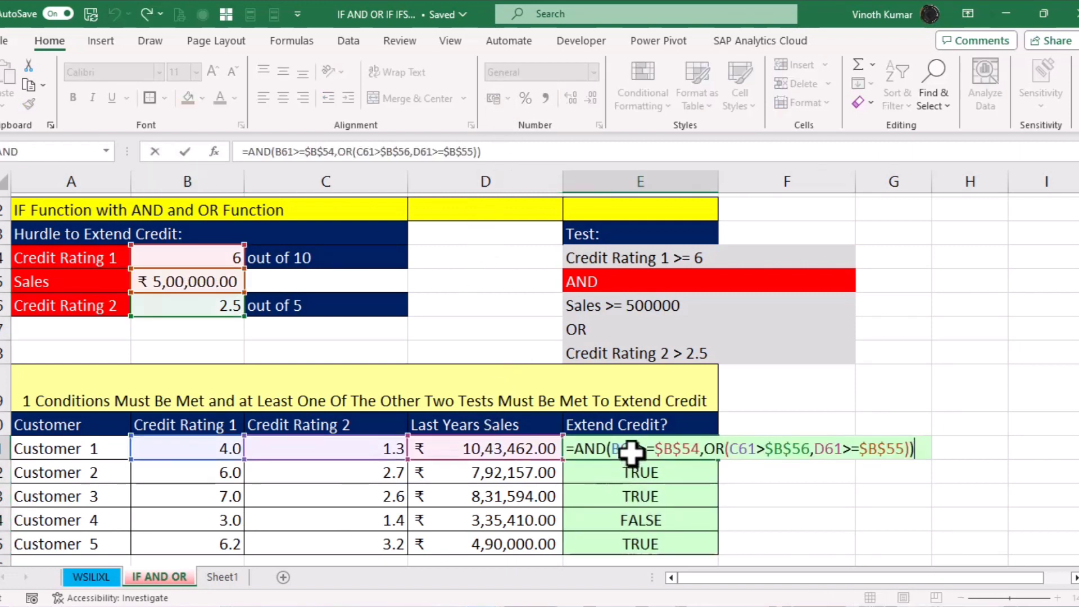
pyautogui.press('Home')
pyautogui.press('Right')
pyautogui.write('IF(')
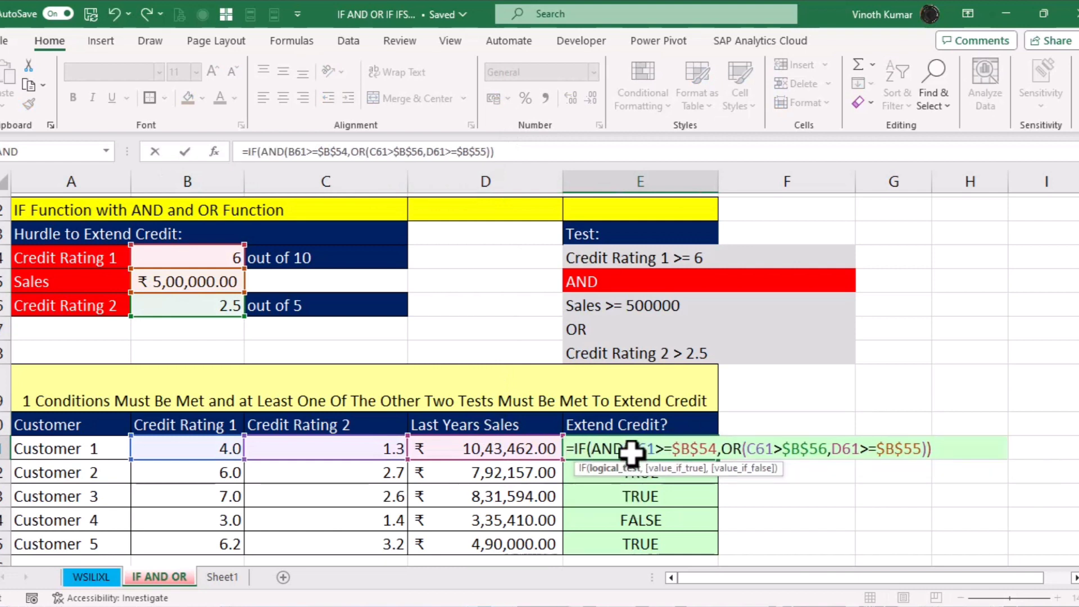
pyautogui.press('End')
pyautogui.write(',')
pyautogui.write('"Extend Credit","Don\'t ')
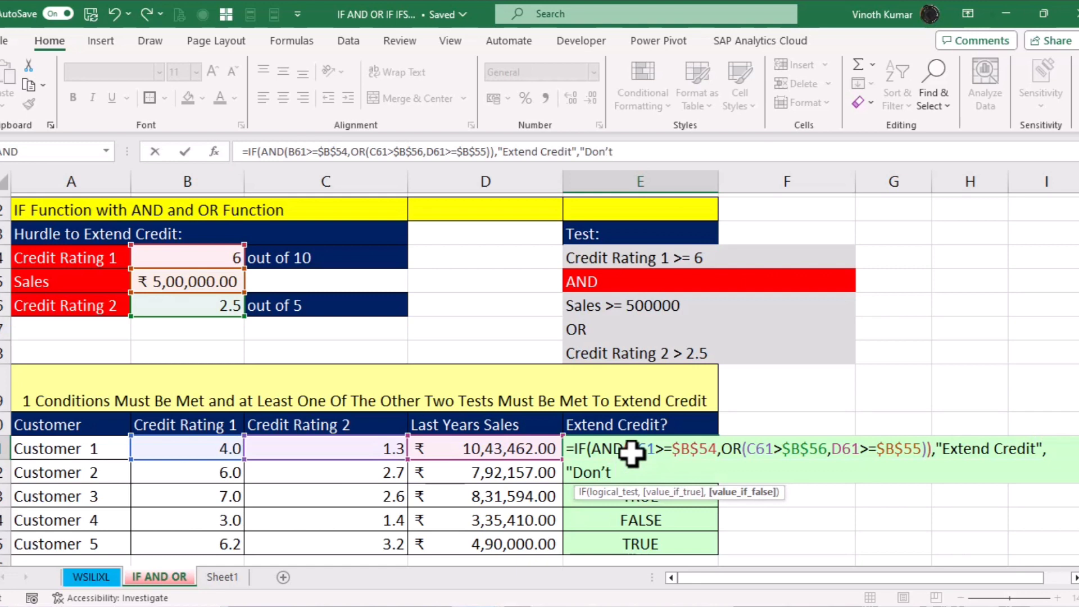
pyautogui.write('Extend Cred')
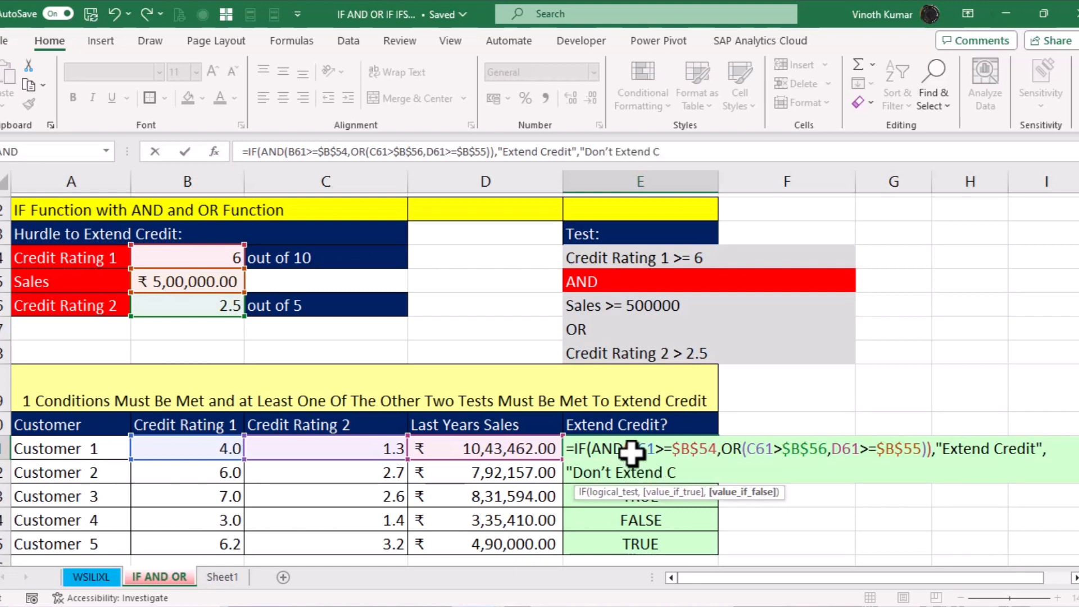
pyautogui.write('it"')
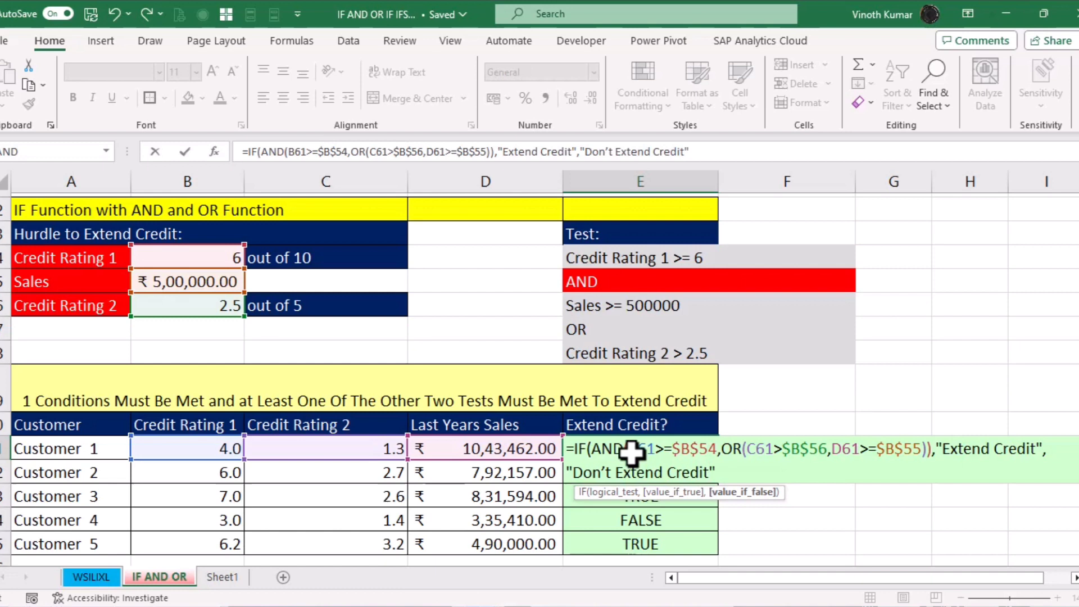
pyautogui.write(')')
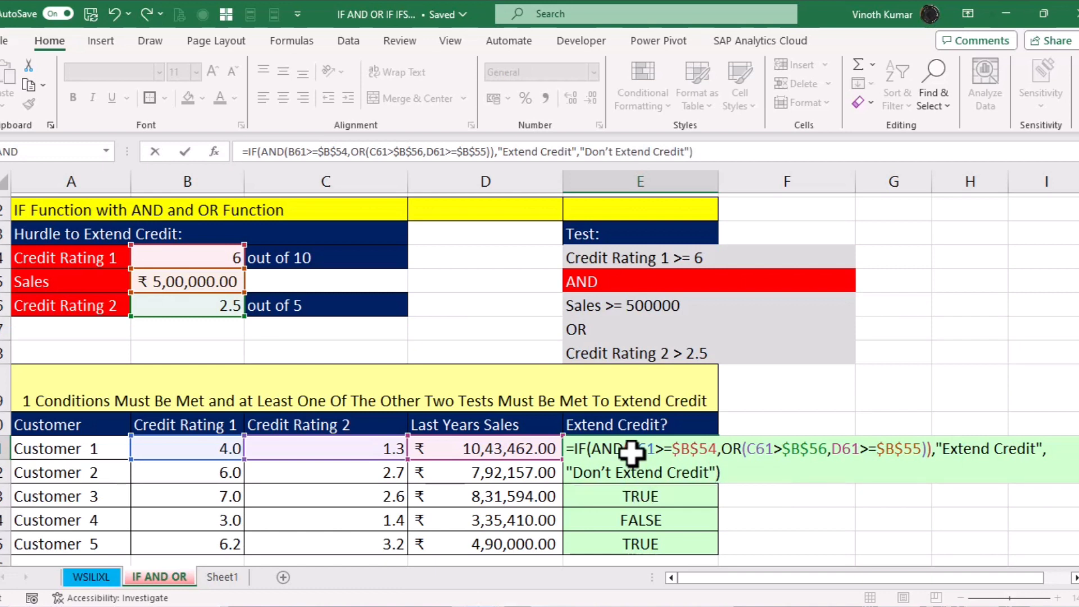
pyautogui.hotkey('ctrl', 'Return')
# Fill the IF formula with AND and OR from E61 down to E65
pyautogui.hotkey('shift', 'Down')
pyautogui.hotkey('shift', 'Down')
pyautogui.hotkey('shift', 'Down')
pyautogui.hotkey('shift', 'Down')
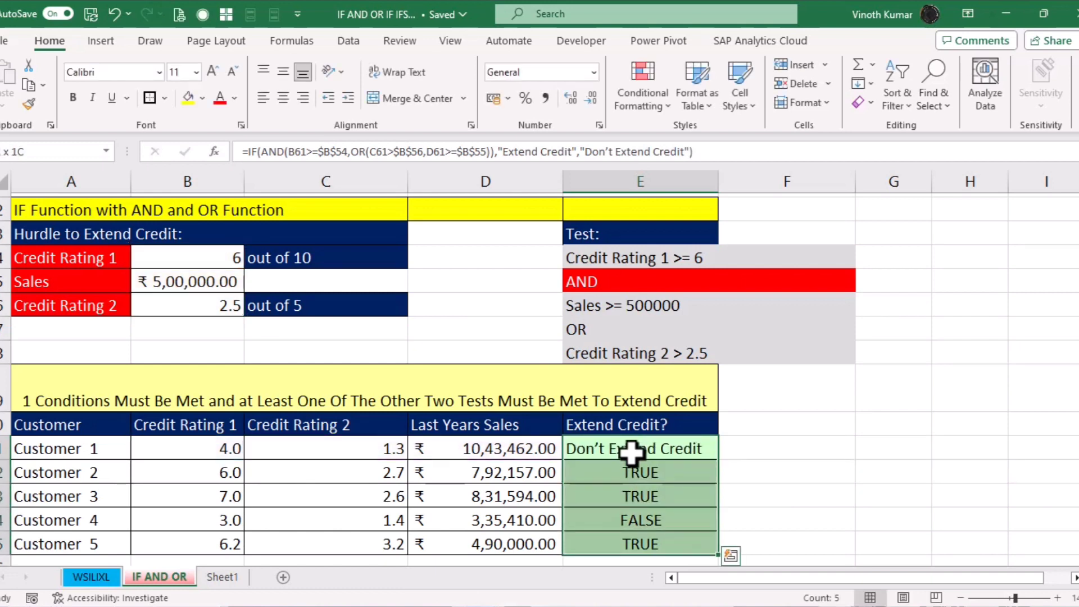
pyautogui.hotkey('ctrl', 'd')
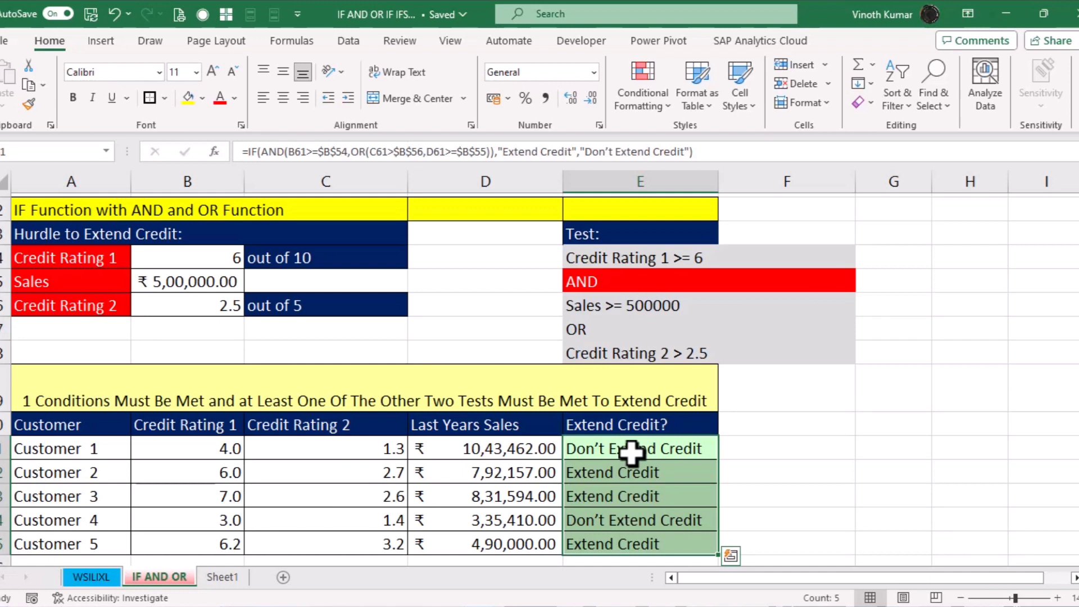
# Insert a new worksheet after the IF AND OR sheet
pyautogui.click(284, 577)
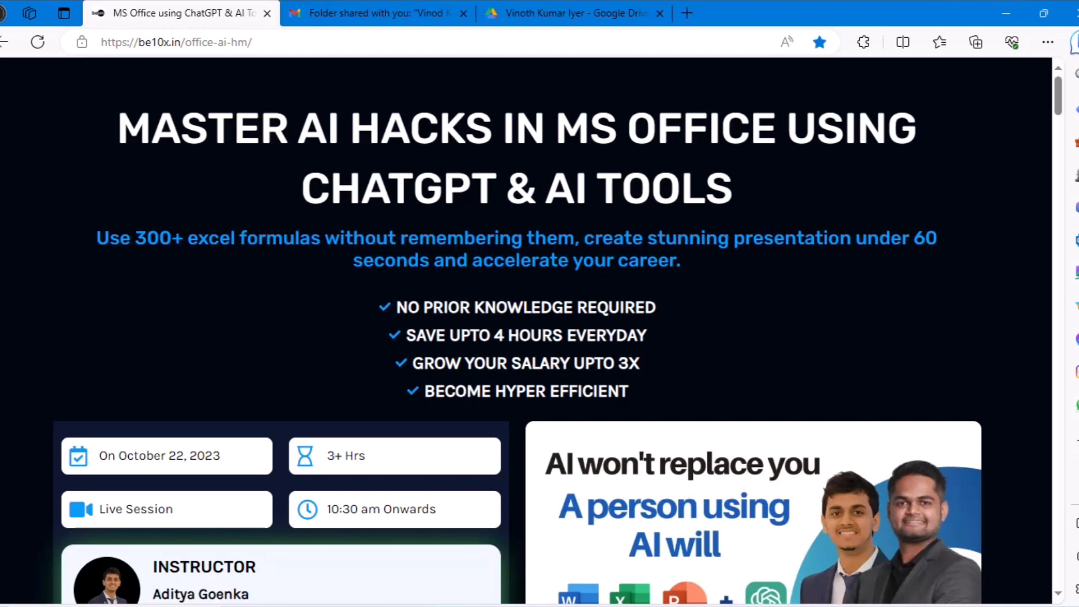
# Skim the be10x MS Office AI workshop page in the browser and return to the Excel workbook
pyautogui.scroll(-7, 1007, 438)
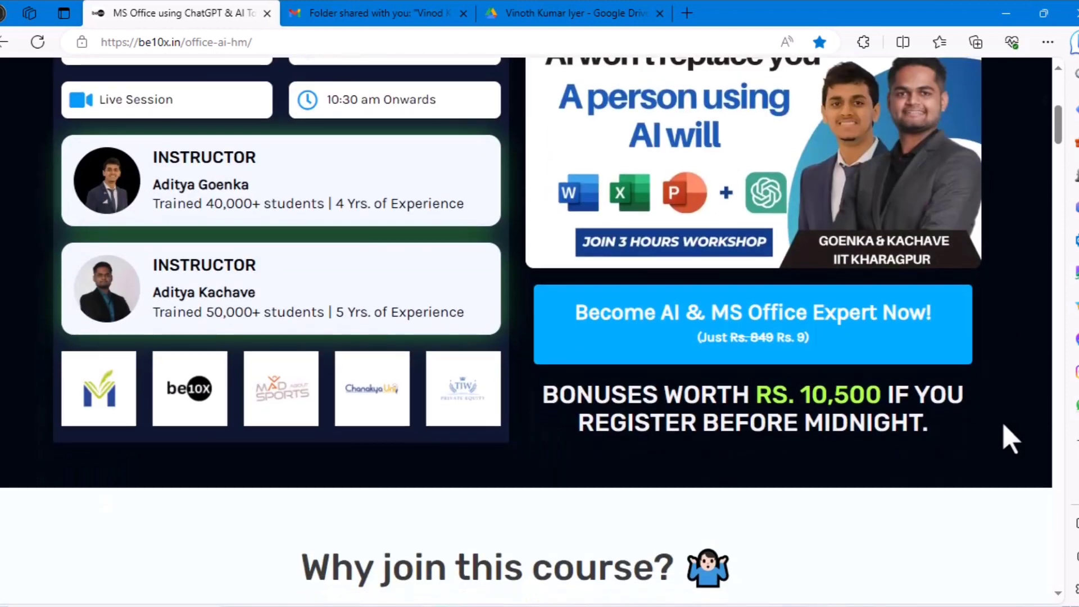
pyautogui.scroll(-3, 1010, 440)
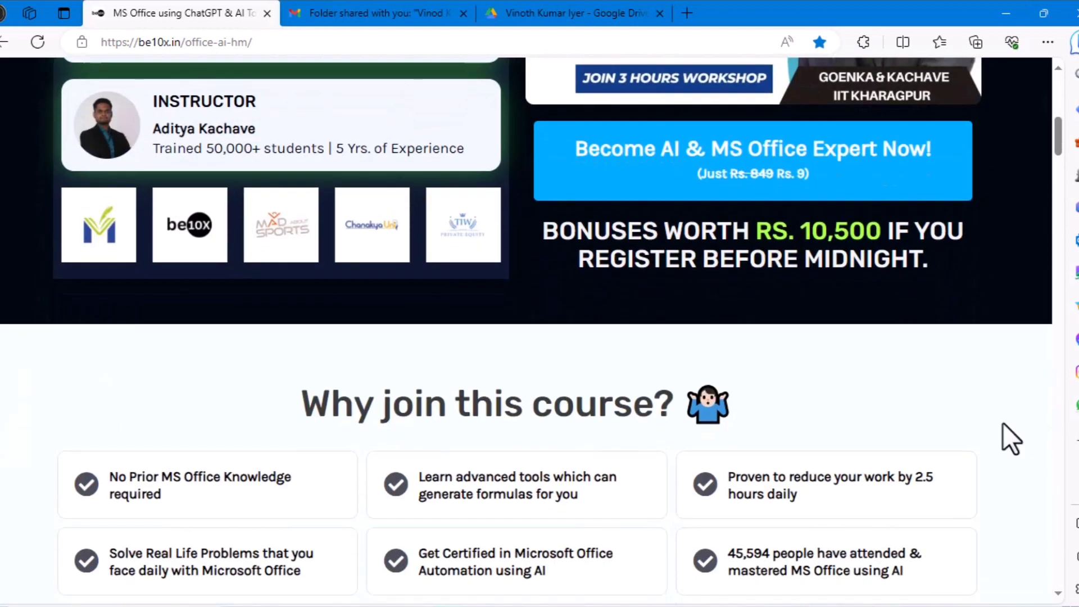
pyautogui.scroll(10, 1010, 440)
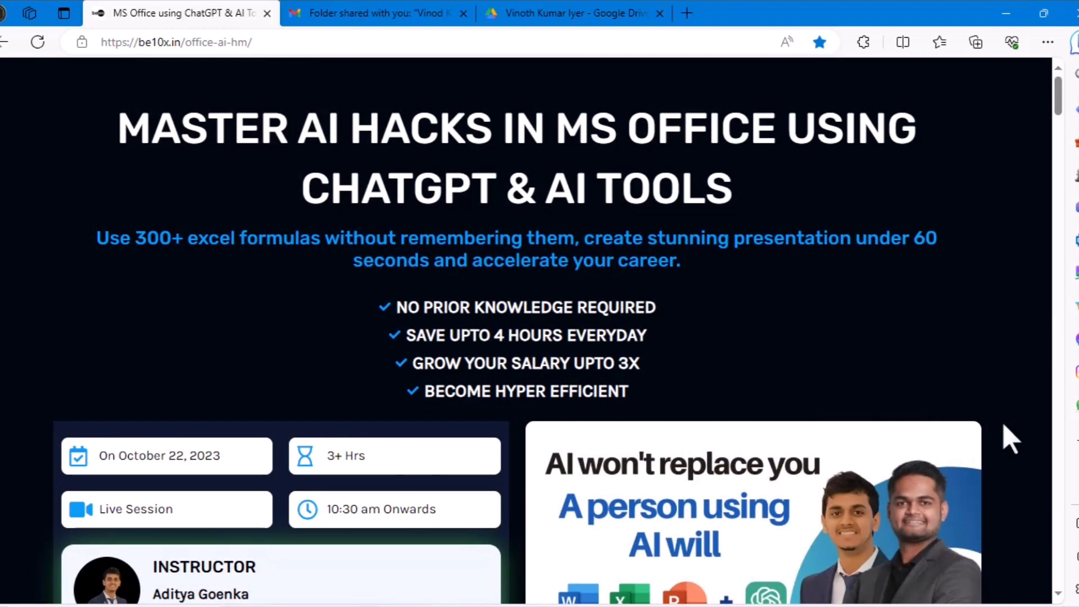
pyautogui.click(1007, 12)
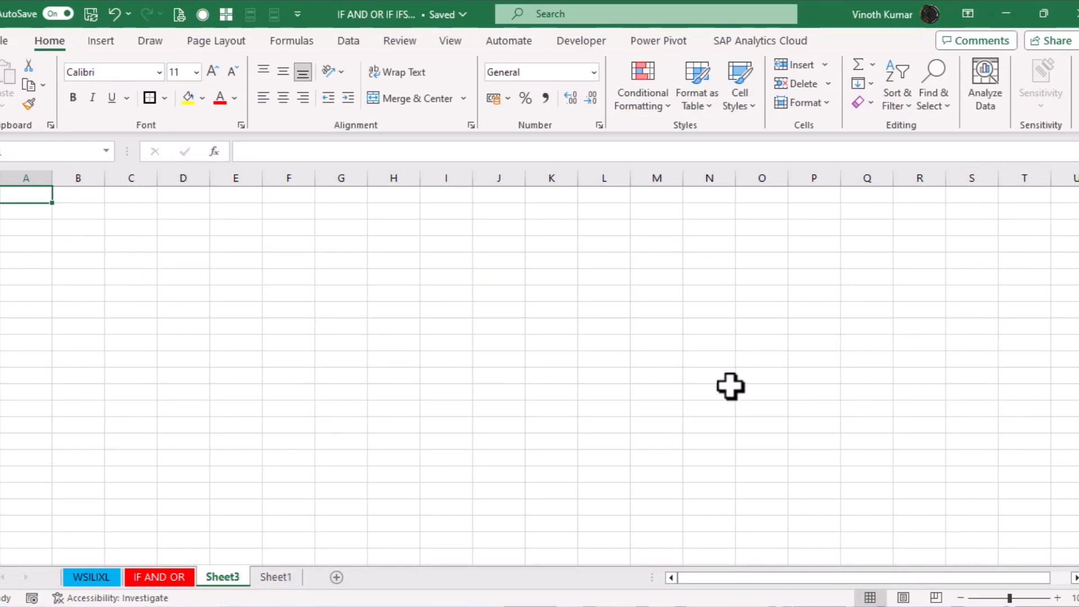
# Copy the Combination 2 headings IF, Nested IF and IFS from Sheet1 into Sheet3 starting at E2
pyautogui.click(278, 578)
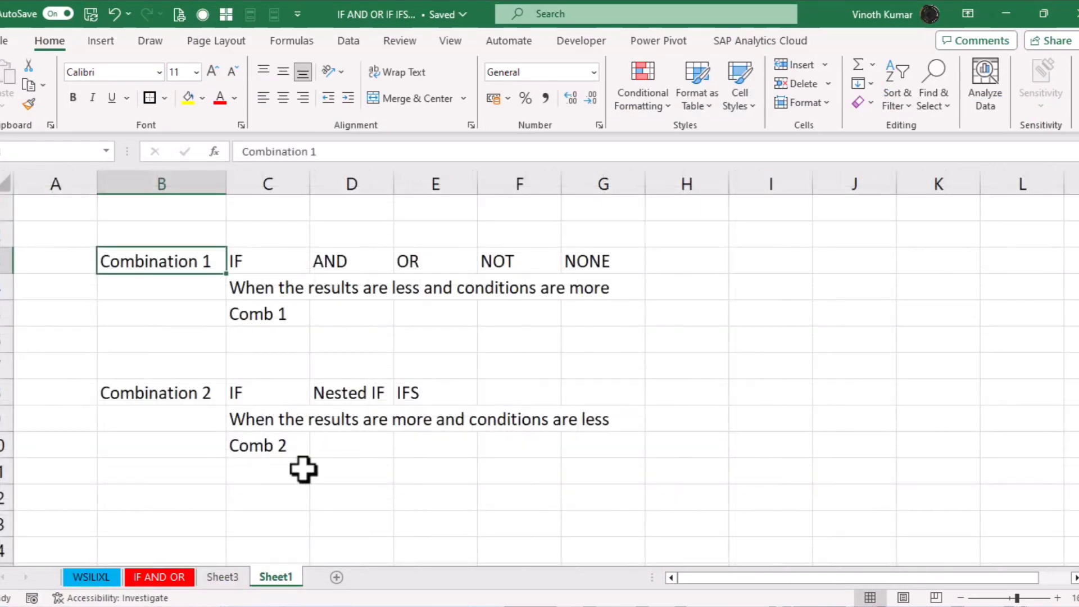
pyautogui.moveTo(251, 390); pyautogui.dragTo(494, 390)
pyautogui.hotkey('ctrl', 'c')
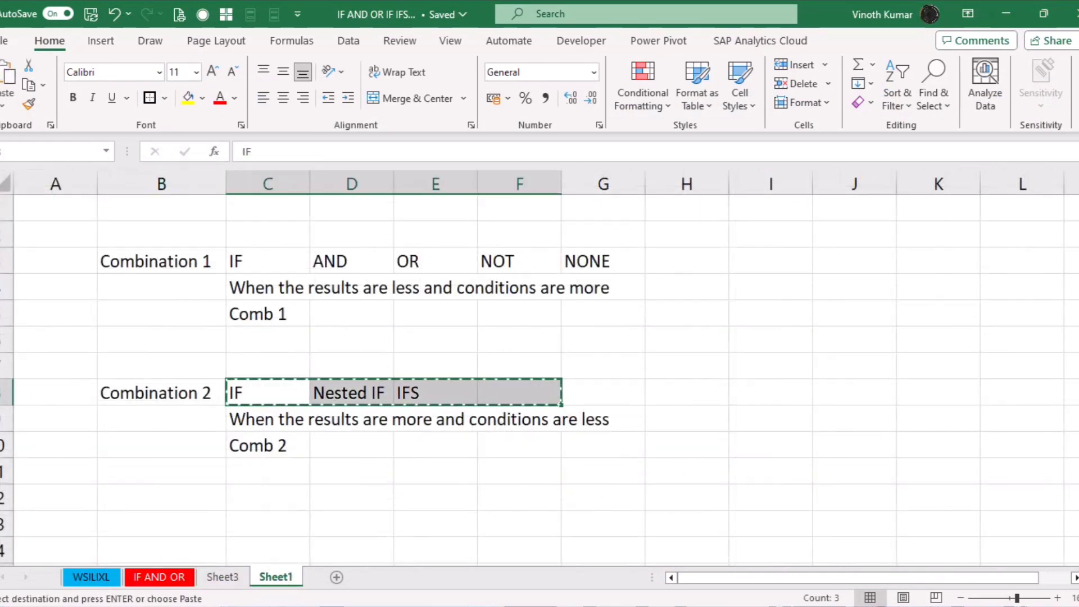
pyautogui.click(230, 579)
pyautogui.click(227, 212)
pyautogui.press('Return')
# Enter the label Revenue in D4 of Sheet3, correcting its spelling
pyautogui.click(247, 298)
pyautogui.scroll(2, 301, 408)
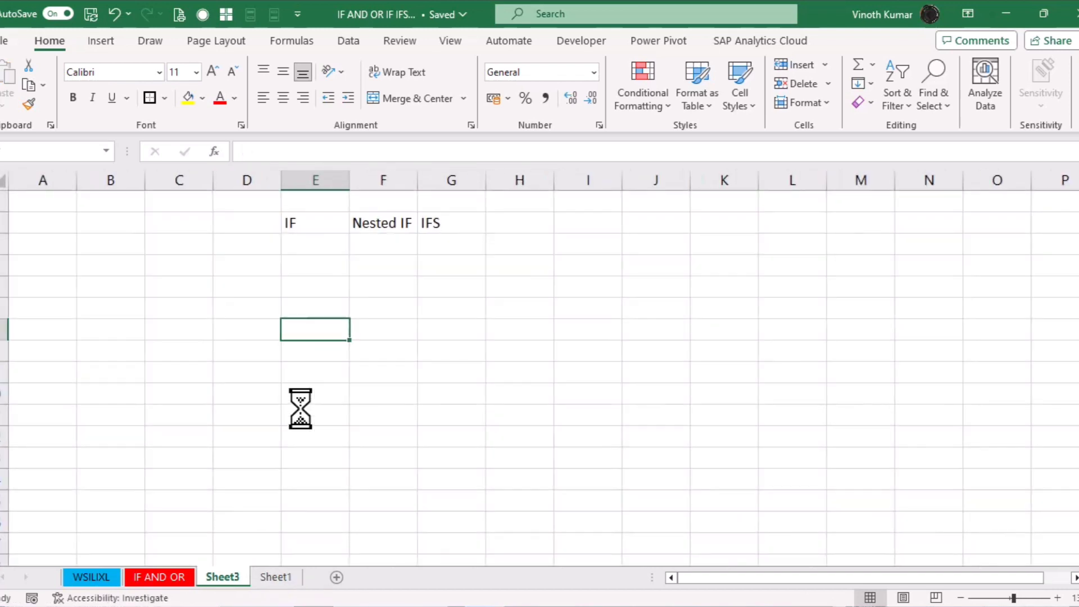
pyautogui.click(240, 269)
pyautogui.write('Revenu')
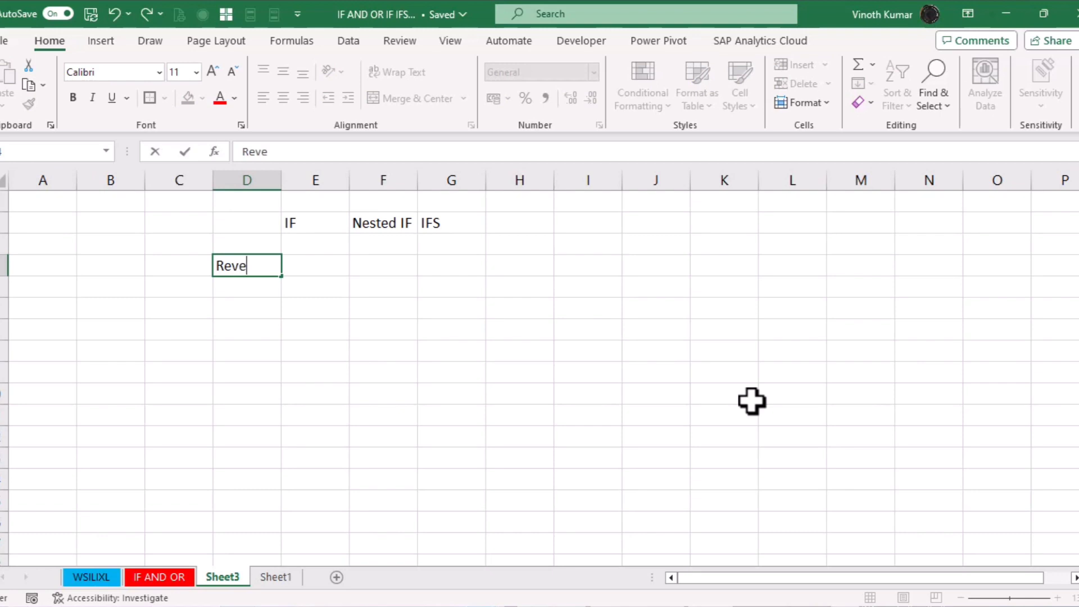
pyautogui.press('Tab')
pyautogui.press('Return')
pyautogui.press('Up')
pyautogui.press('F2')
pyautogui.press('BackSpace')
pyautogui.write('ue')
pyautogui.press('Return')
# Enter the label Expenditure in D5 and P or L in D7
pyautogui.write('Ex')
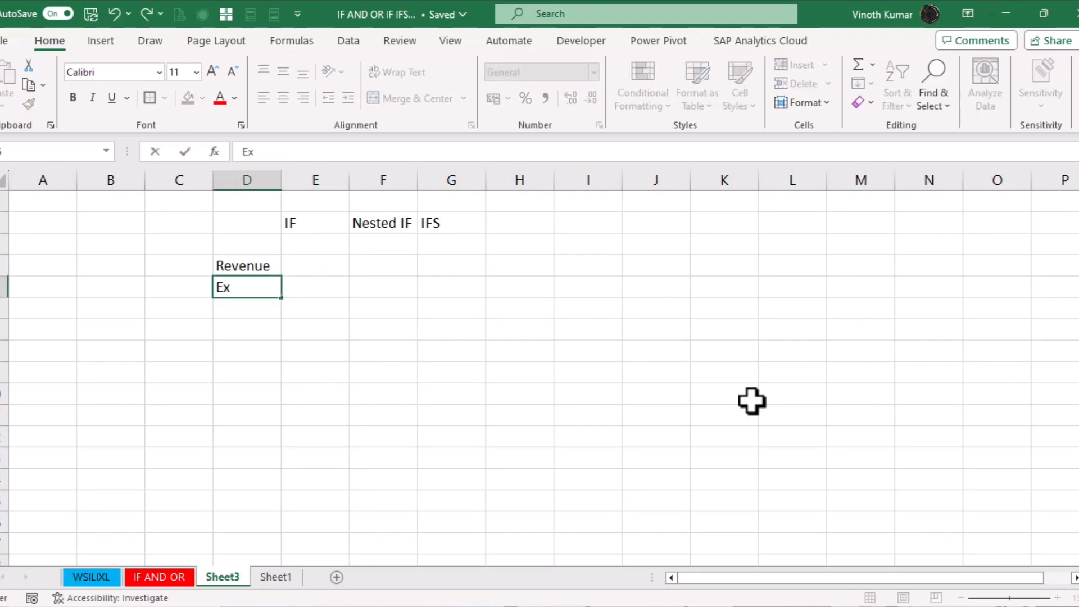
pyautogui.write('pensiti')
pyautogui.press('BackSpace')
pyautogui.press('BackSpace')
pyautogui.press('BackSpace')
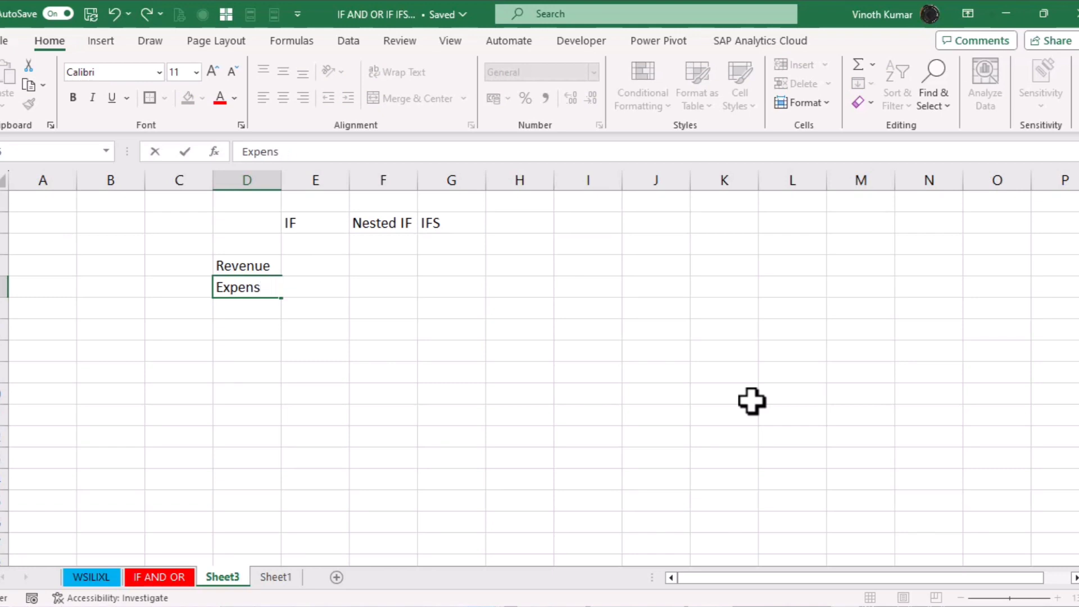
pyautogui.write('ition')
pyautogui.press('BackSpace')
pyautogui.press('BackSpace')
pyautogui.press('BackSpace')
pyautogui.write('ure')
pyautogui.press('Return')
pyautogui.write('P or L')
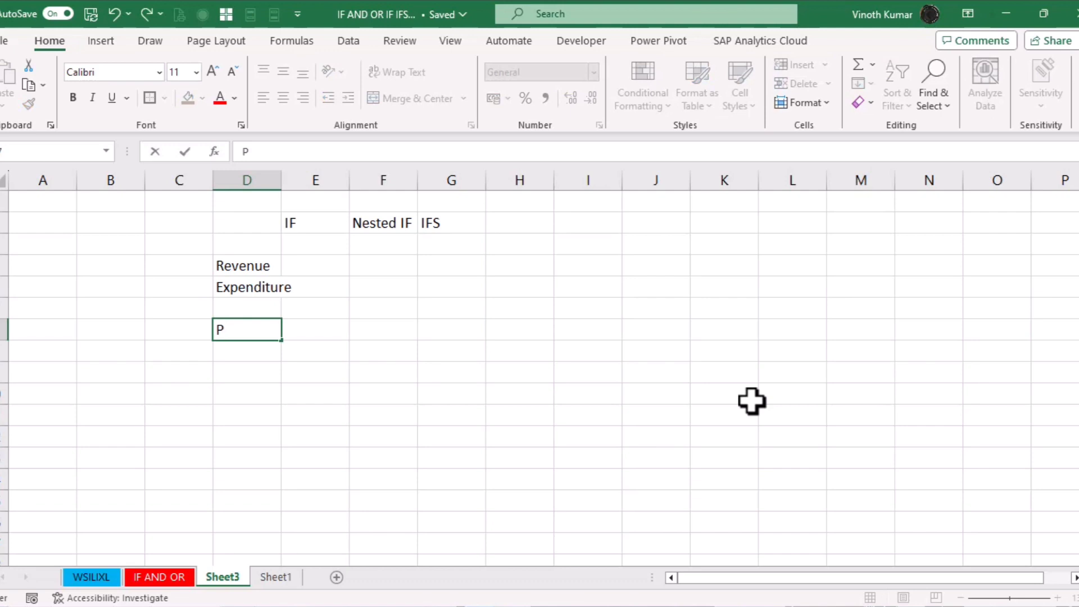
pyautogui.press('Return')
# Enter the revenue 25000 in F4 and the expenditure 22000 in F5
pyautogui.press('Up')
pyautogui.press('Up')
pyautogui.press('Up')
pyautogui.press('Up')
pyautogui.press('Right')
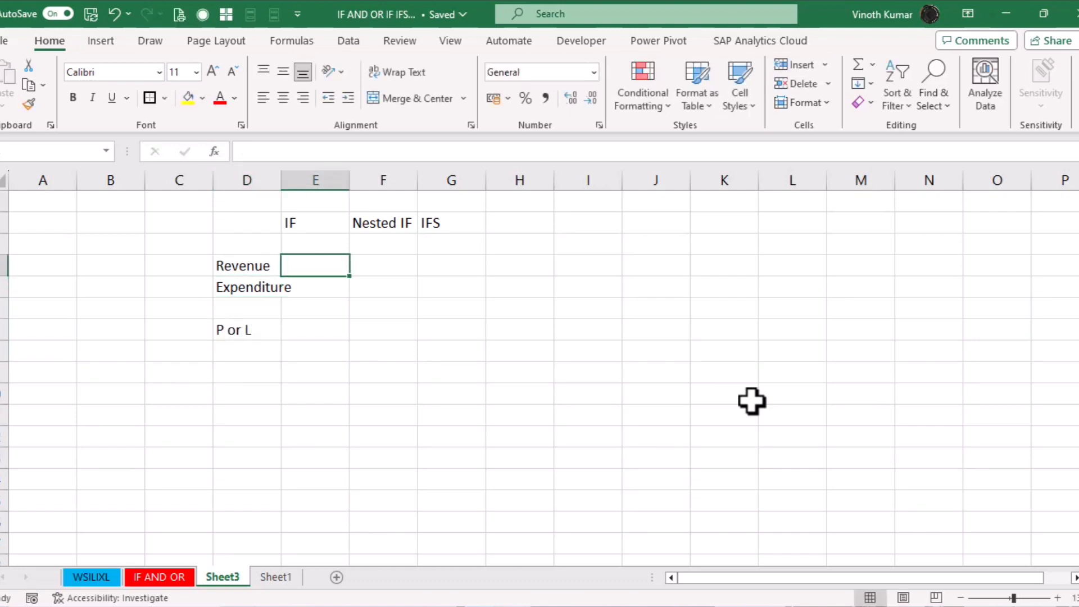
pyautogui.press('Right')
pyautogui.write('25000')
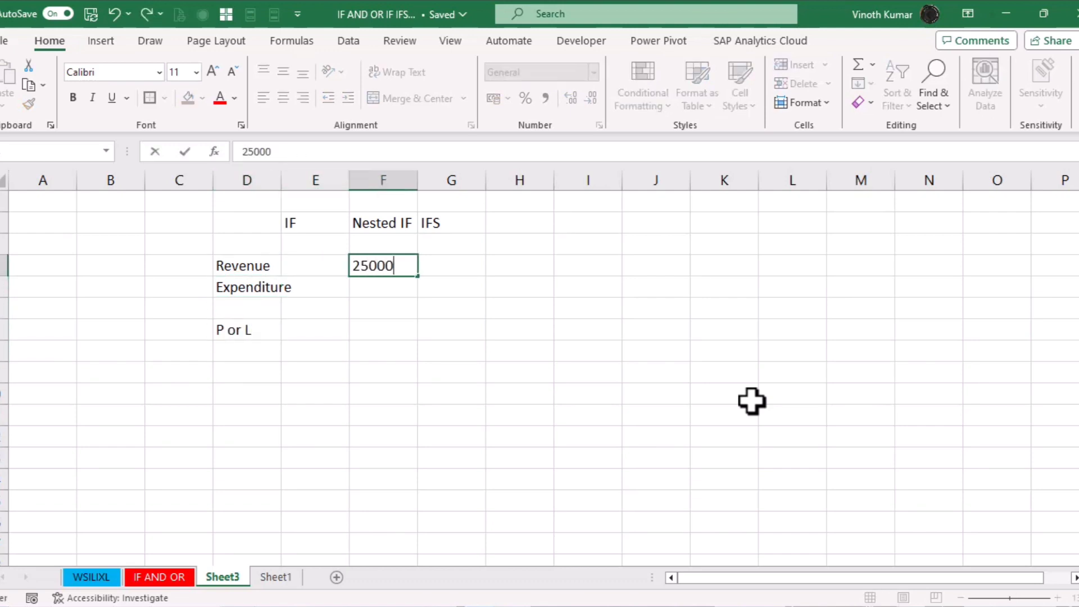
pyautogui.press('Return')
pyautogui.write('22000')
pyautogui.press('Return')
# Format F4:F5 in the Accounting number format with the rupee symbol
pyautogui.press('Up')
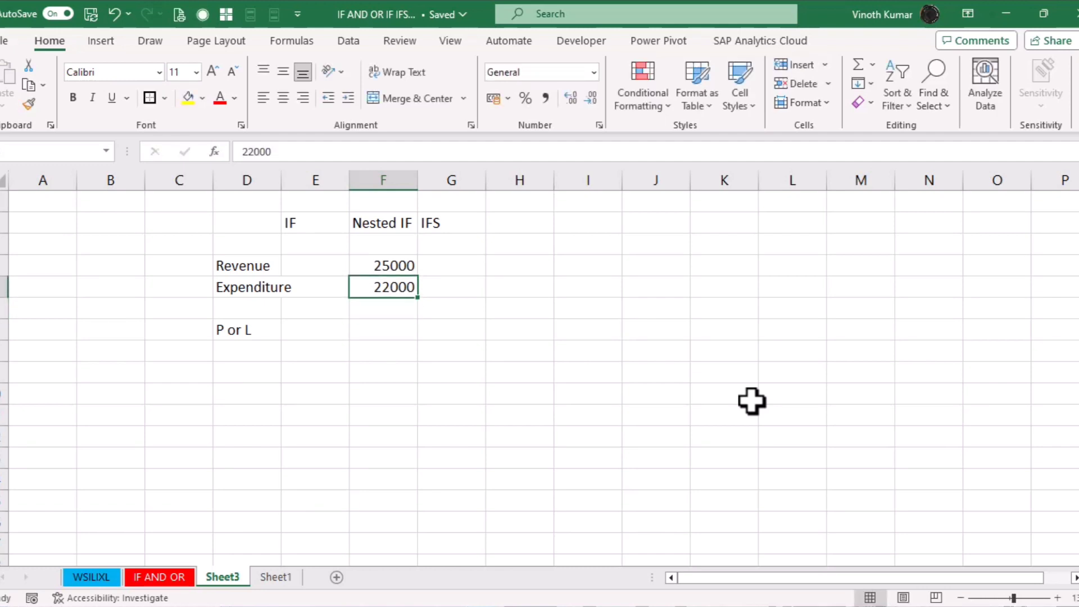
pyautogui.press('Up')
pyautogui.hotkey('shift', 'Down')
pyautogui.click(493, 99)
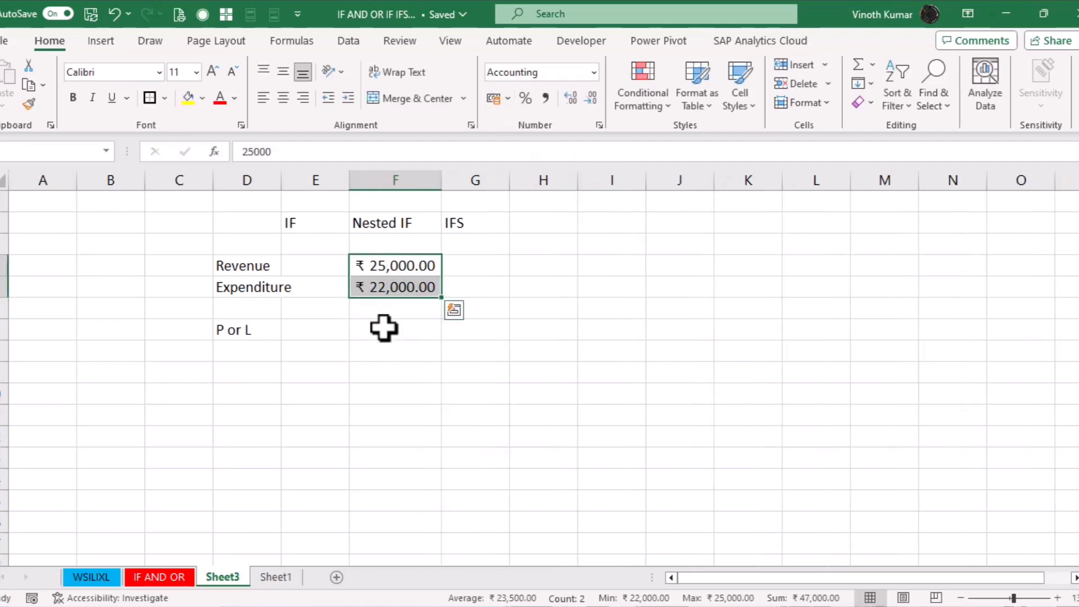
# Calculate revenue minus expenditure in F7 with =F4-F5
pyautogui.click(384, 328)
pyautogui.write('=F4-F5')
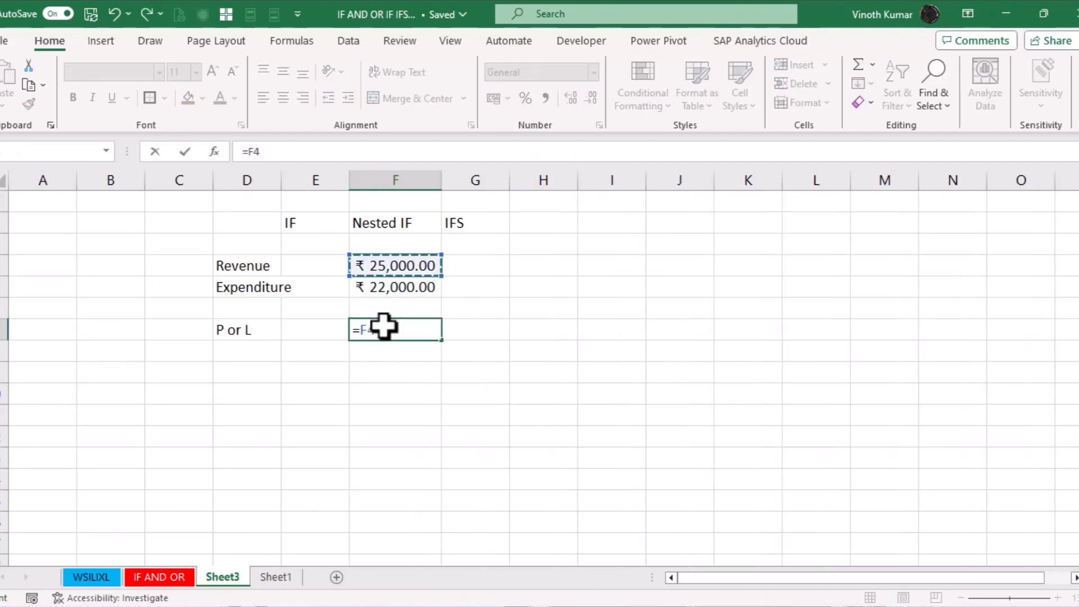
pyautogui.press('Return')
# Replace the P or L label in D7 with the formula =IF(F7>0,"Profit","Loss")
pyautogui.press('Up')
pyautogui.press('Left')
pyautogui.press('Left')
pyautogui.press('Delete')
pyautogui.press('Right')
pyautogui.click(253, 330)
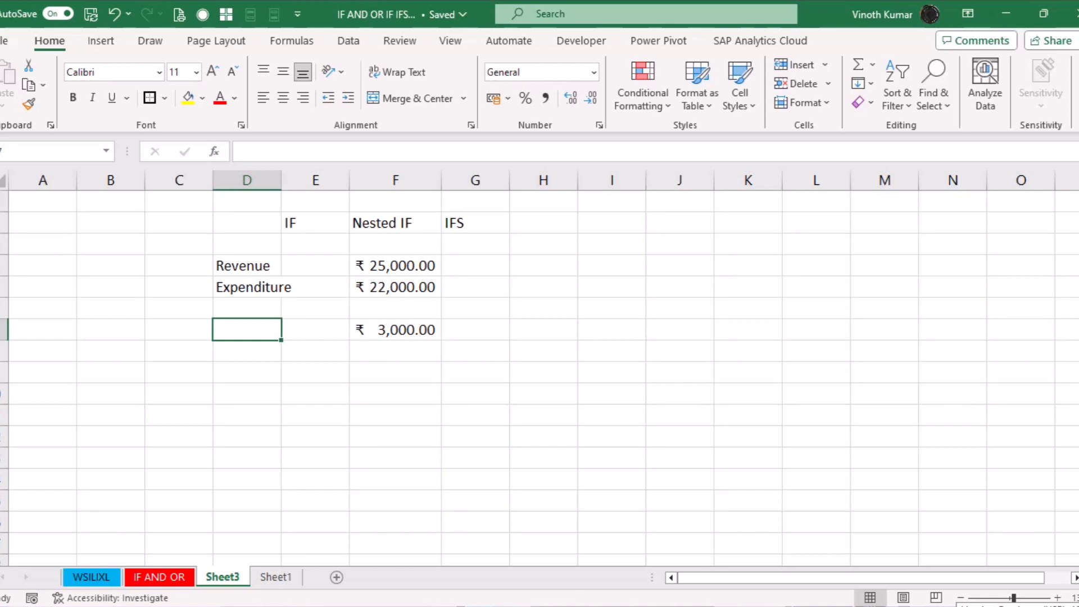
pyautogui.write('=IF(')
pyautogui.press('Right')
pyautogui.press('Right')
pyautogui.write('>')
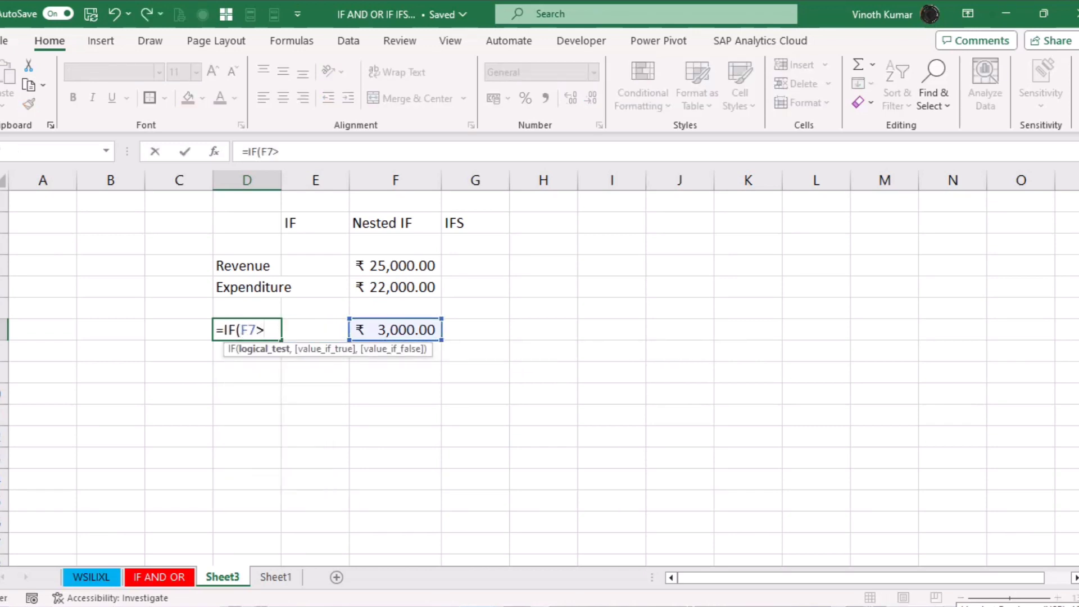
pyautogui.write('0,"')
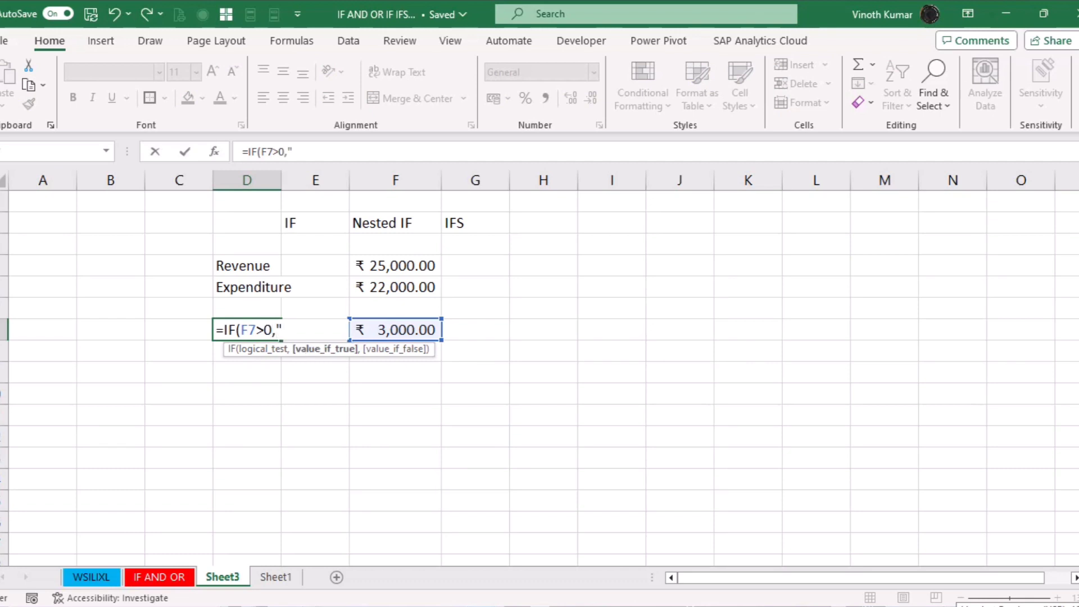
pyautogui.write('Profit","')
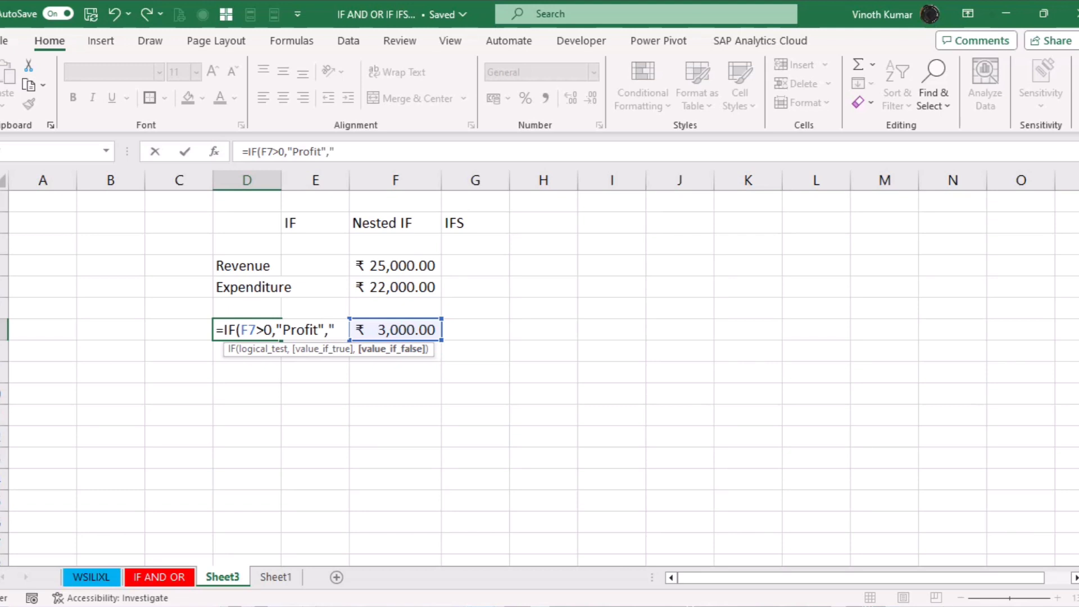
pyautogui.write('Loss"')
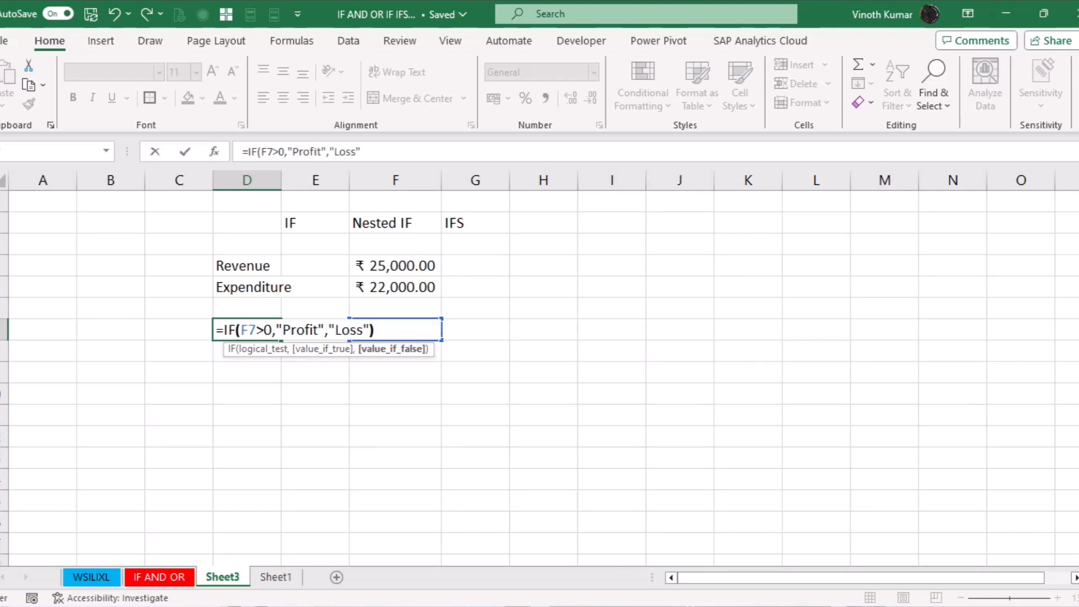
pyautogui.write(')')
pyautogui.hotkey('ctrl', 'Return')
# Test the Profit or Loss formula by setting the revenue in F4 to 20000 and back to 25000
pyautogui.press('Right')
pyautogui.press('Right')
pyautogui.press('Up')
pyautogui.press('Up')
pyautogui.press('Up')
pyautogui.write('20000')
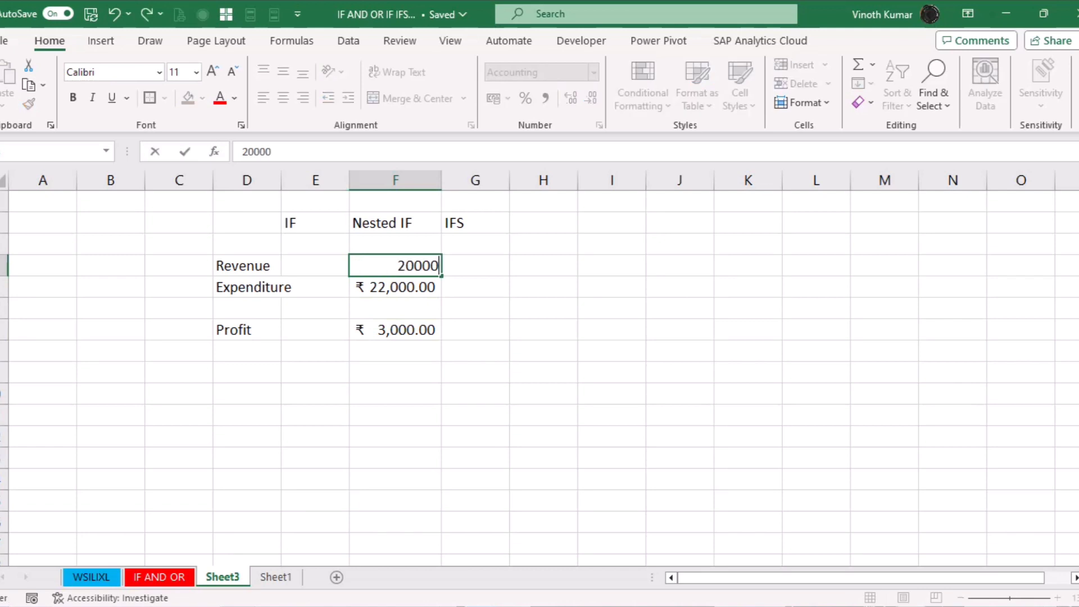
pyautogui.press('Return')
pyautogui.press('Up')
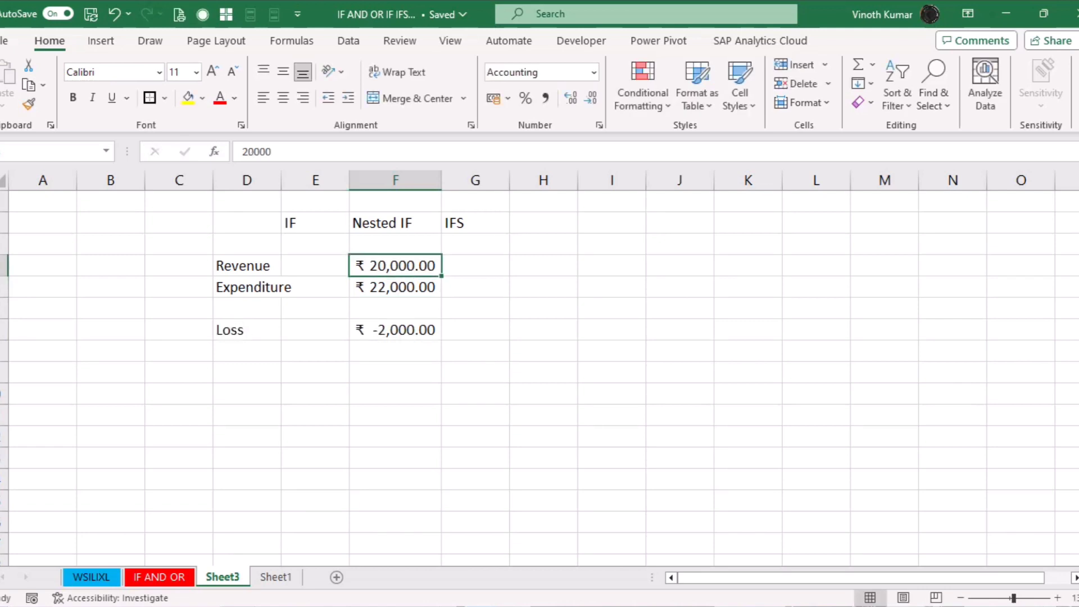
pyautogui.write('25000')
pyautogui.press('Return')
pyautogui.press('Up')
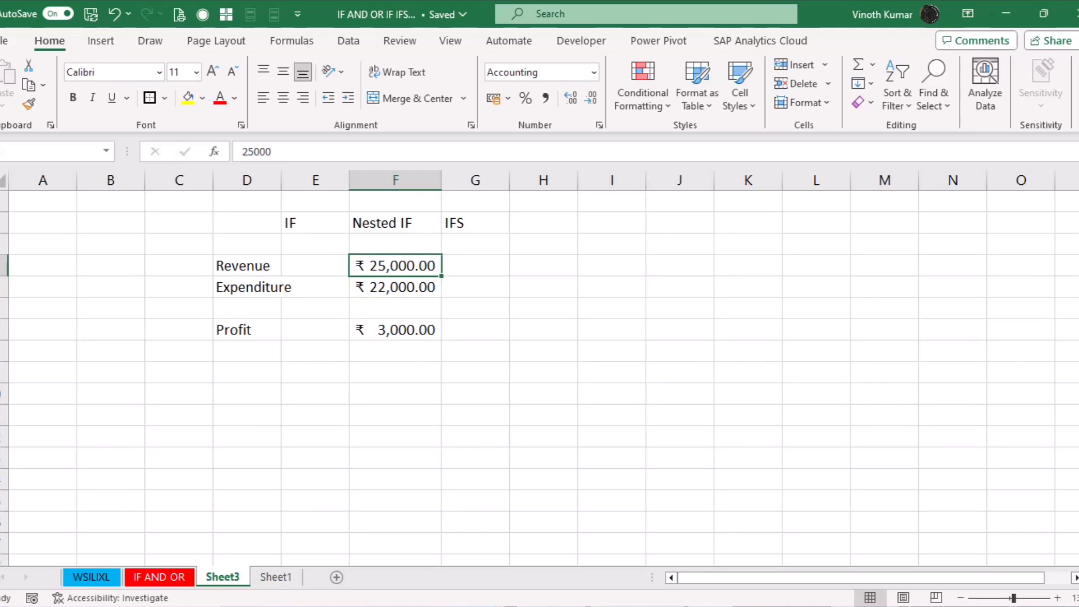
# Set the revenue in F4 to 22000 to match the expenditure
pyautogui.write('20')
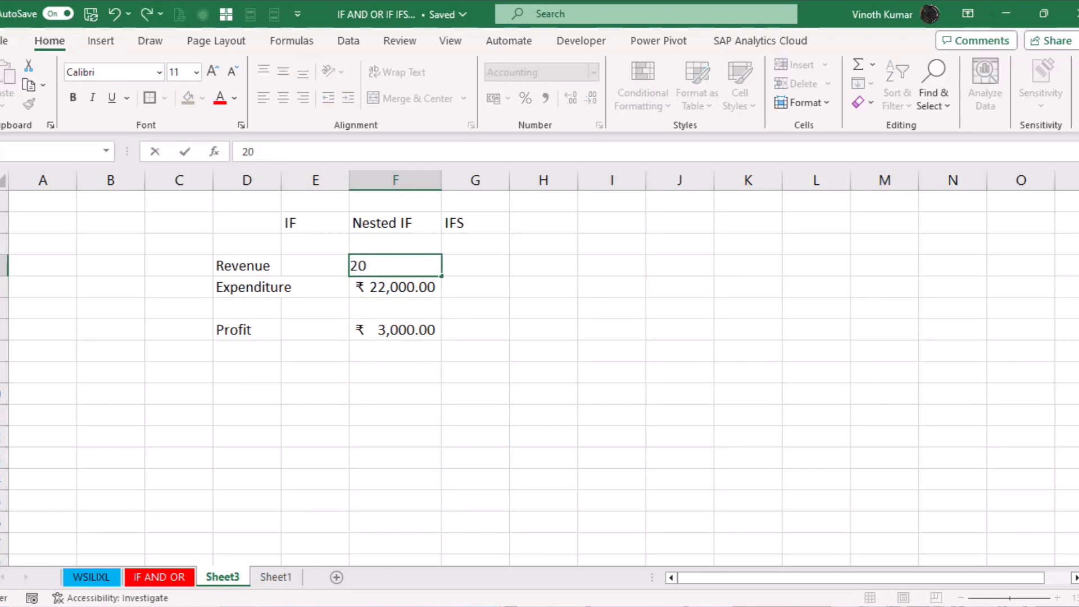
pyautogui.press('BackSpace')
pyautogui.write('2000')
pyautogui.press('Return')
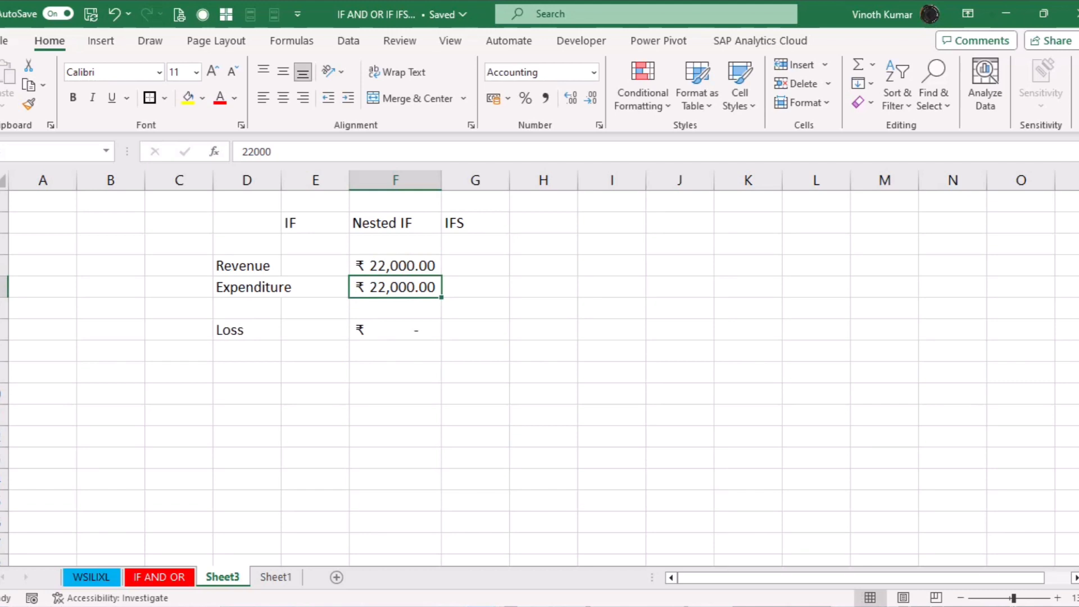
# Display the text of the D7 formula in H7 with =FORMULATEXT(D7)
pyautogui.press('Left')
pyautogui.press('Down')
pyautogui.press('Right')
pyautogui.press('Right')
pyautogui.press('Right')
pyautogui.press('Down')
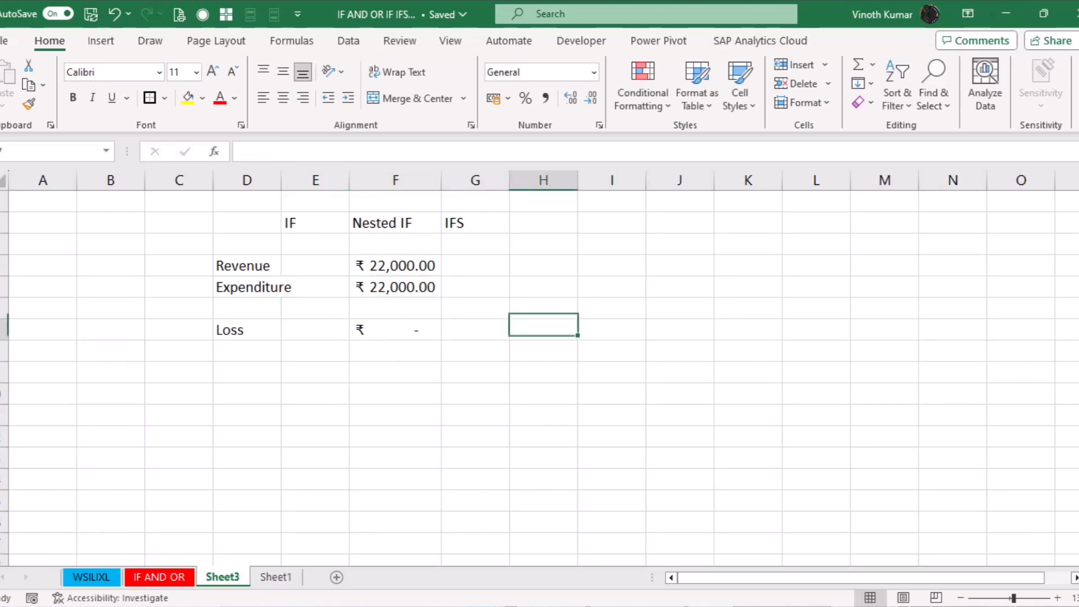
pyautogui.write('=form')
pyautogui.press('Tab')
pyautogui.press('Left')
pyautogui.press('Left')
pyautogui.press('Left')
pyautogui.press('Left')
pyautogui.press('Return')
pyautogui.press('Up')
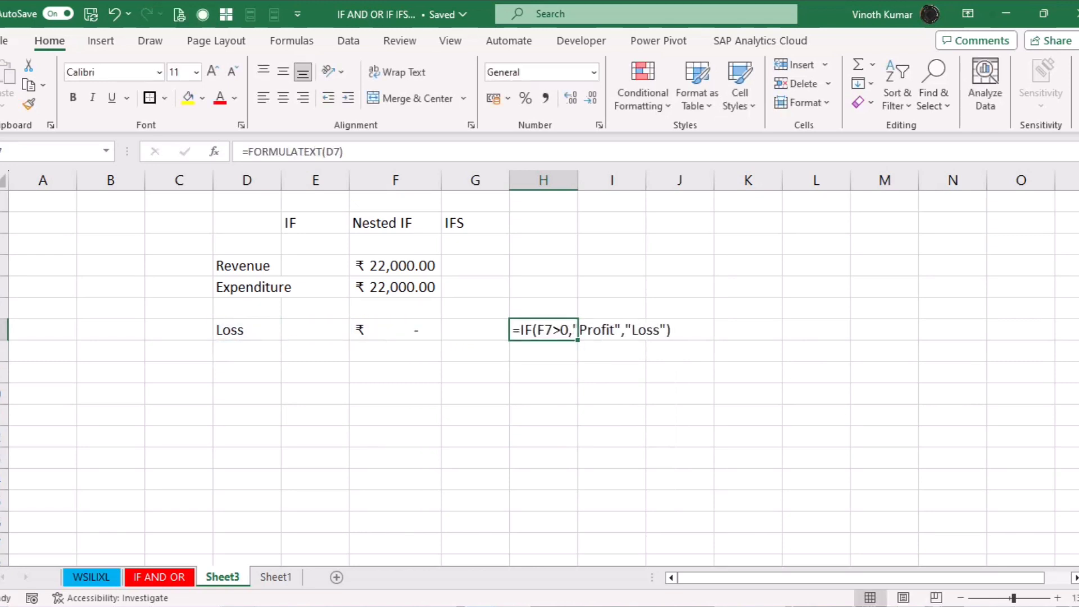
# Enter the labels Nested IF in C8 and IFS in C9
pyautogui.press('Left')
pyautogui.press('Left')
pyautogui.press('Left')
pyautogui.press('Left')
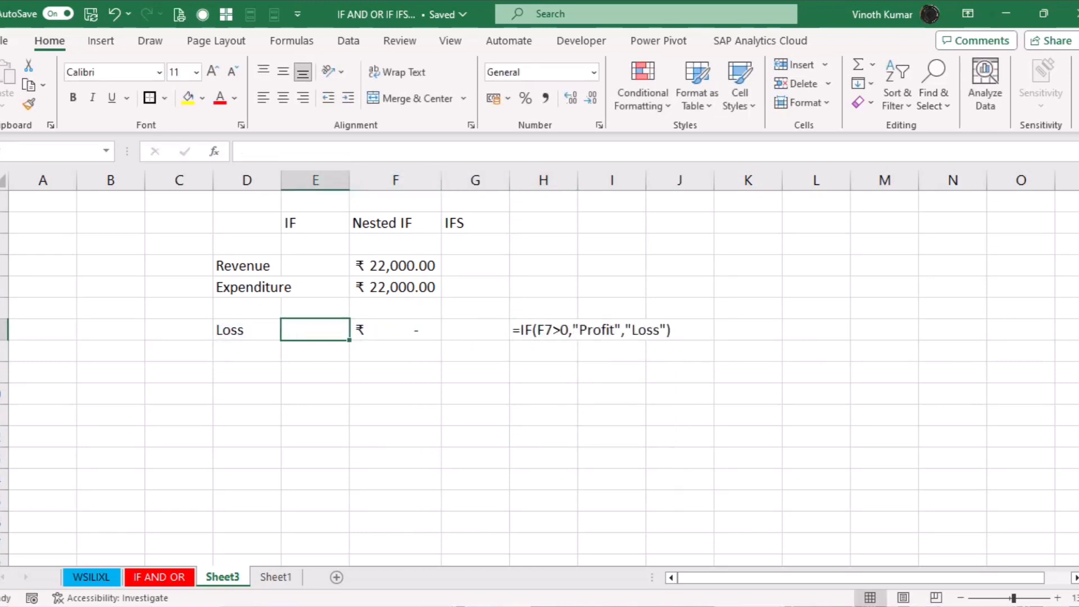
pyautogui.press('Down')
pyautogui.press('Left')
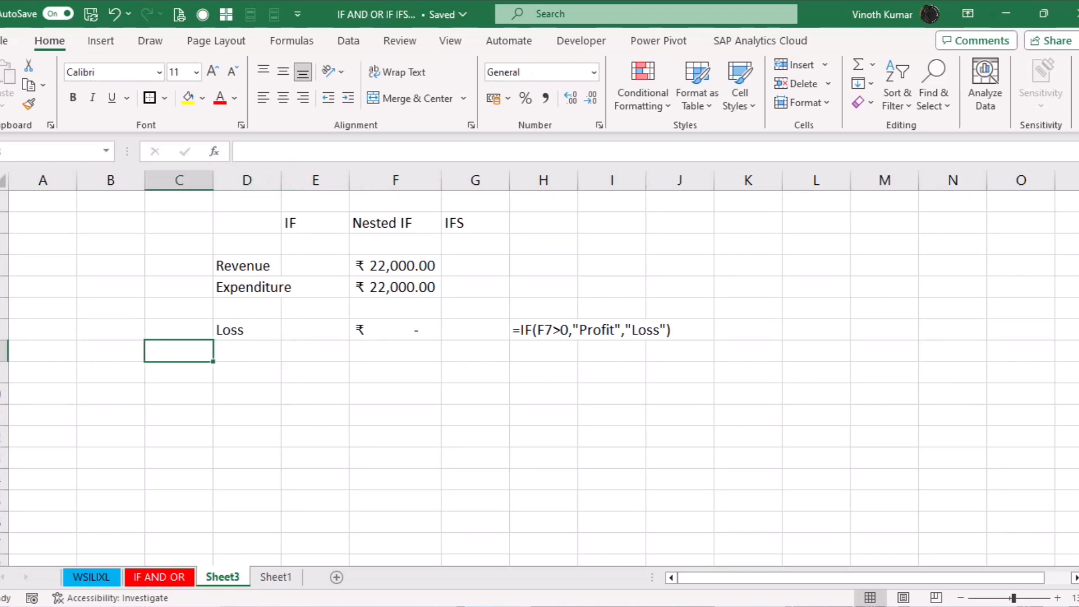
pyautogui.write('Next')
pyautogui.press('BackSpace')
pyautogui.press('BackSpace')
pyautogui.write('sted IF')
pyautogui.press('Return')
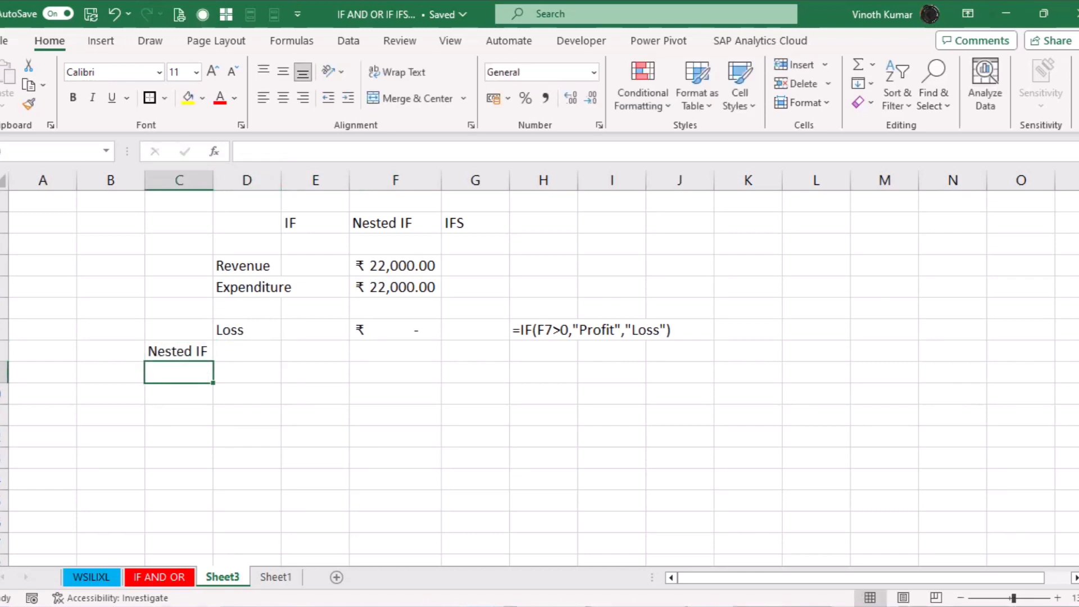
pyautogui.write('IFS')
pyautogui.press('Up')
# Enter the limit 127 beside the IFS label in B9 and 64 beside the Nested IF label in B8
pyautogui.press('Right')
pyautogui.press('Down')
pyautogui.press('Left')
pyautogui.press('Left')
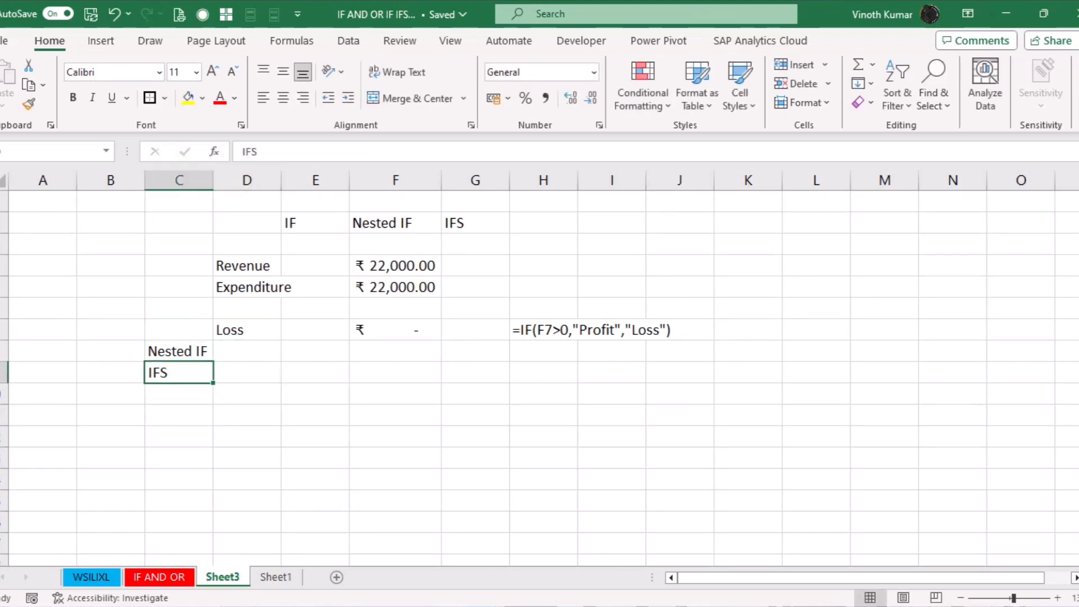
pyautogui.write('127')
pyautogui.press('Return')
pyautogui.press('Up')
pyautogui.press('Up')
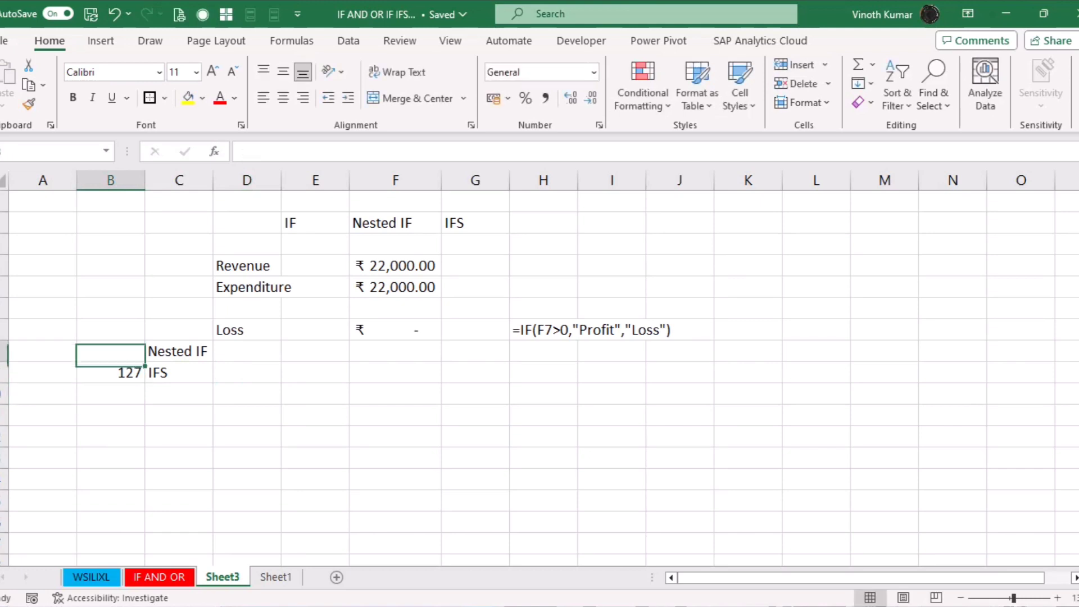
pyautogui.write('64')
pyautogui.press('Return')
pyautogui.press('Up')
pyautogui.press('Right')
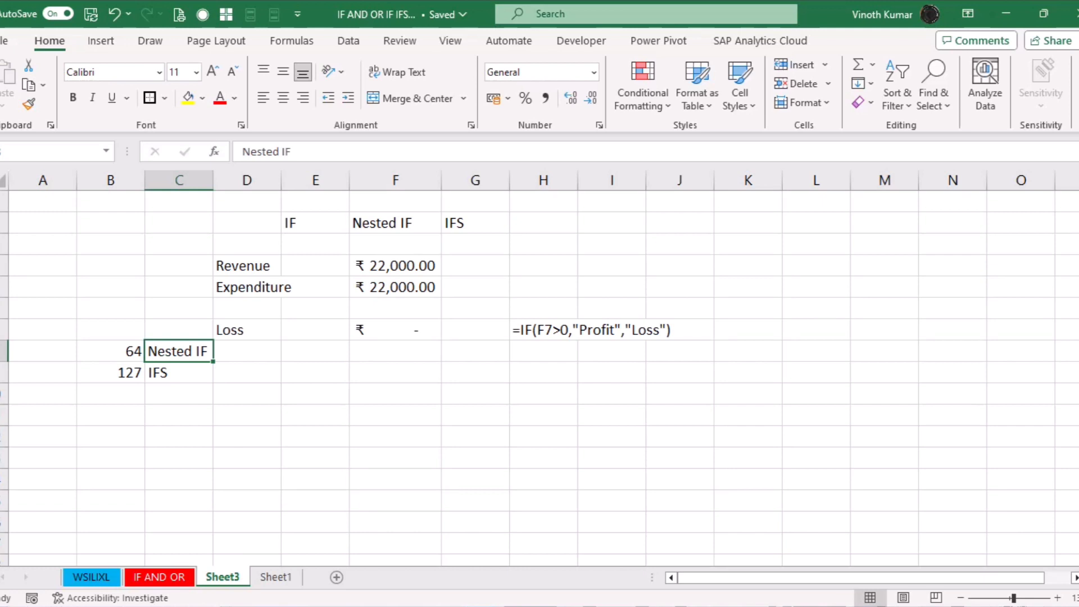
pyautogui.press('Right')
pyautogui.press('Right')
pyautogui.press('Right')
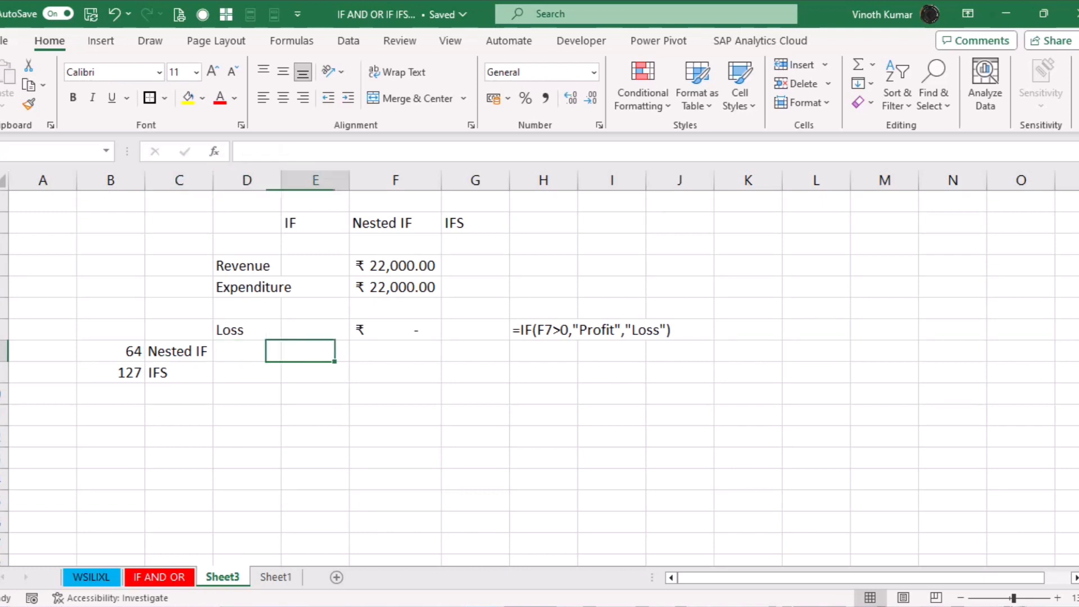
pyautogui.press('Up')
pyautogui.hotkey('ctrl', 'c')
pyautogui.press('Escape')
pyautogui.press('F2')
pyautogui.press('Escape')
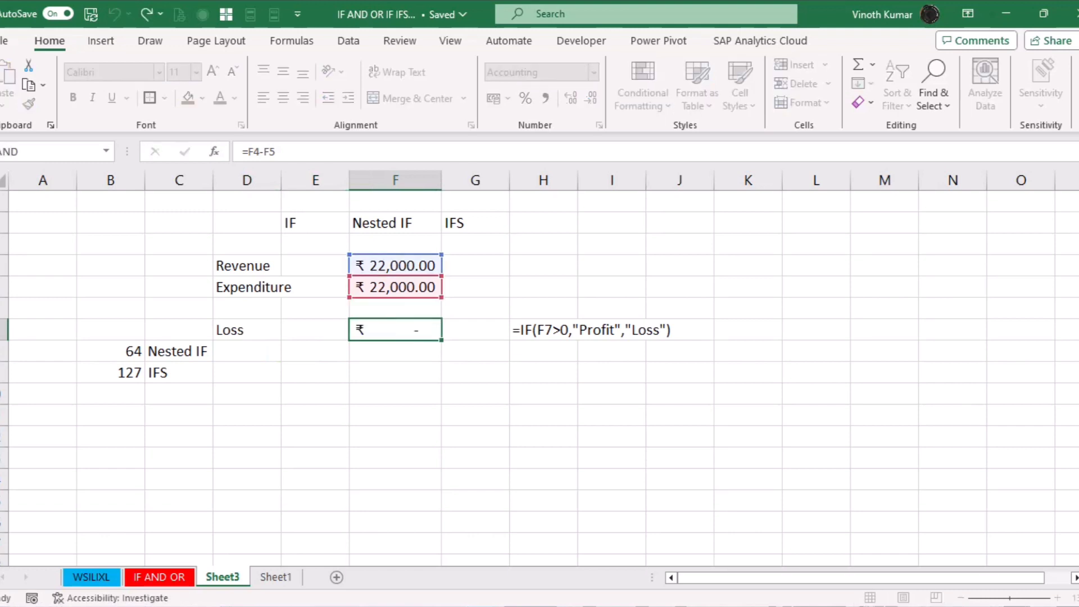
# Calculate revenue minus expenditure in F8 with =F4-F5
pyautogui.press('Down')
pyautogui.write('=')
pyautogui.press('Up')
pyautogui.press('Up')
pyautogui.press('Up')
pyautogui.press('Up')
pyautogui.write('-')
pyautogui.press('Up')
pyautogui.press('Up')
pyautogui.press('Up')
pyautogui.hotkey('ctrl', 'Return')
# Begin an IF formula in D8 that tests F8>0 and returns "Profit" when true
pyautogui.press('Left')
pyautogui.press('Left')
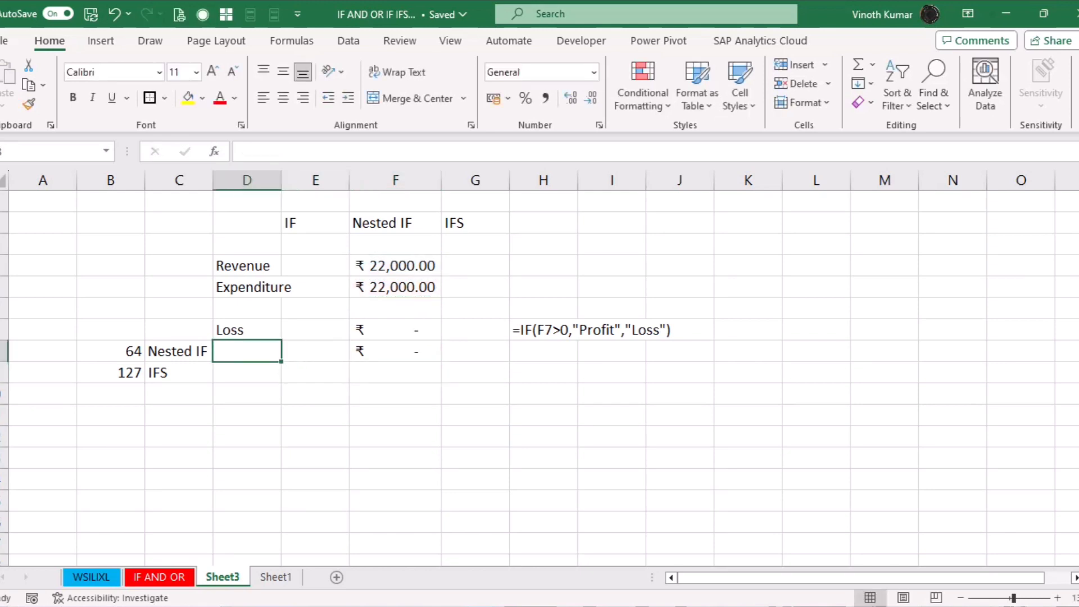
pyautogui.write('=if')
pyautogui.press('Tab')
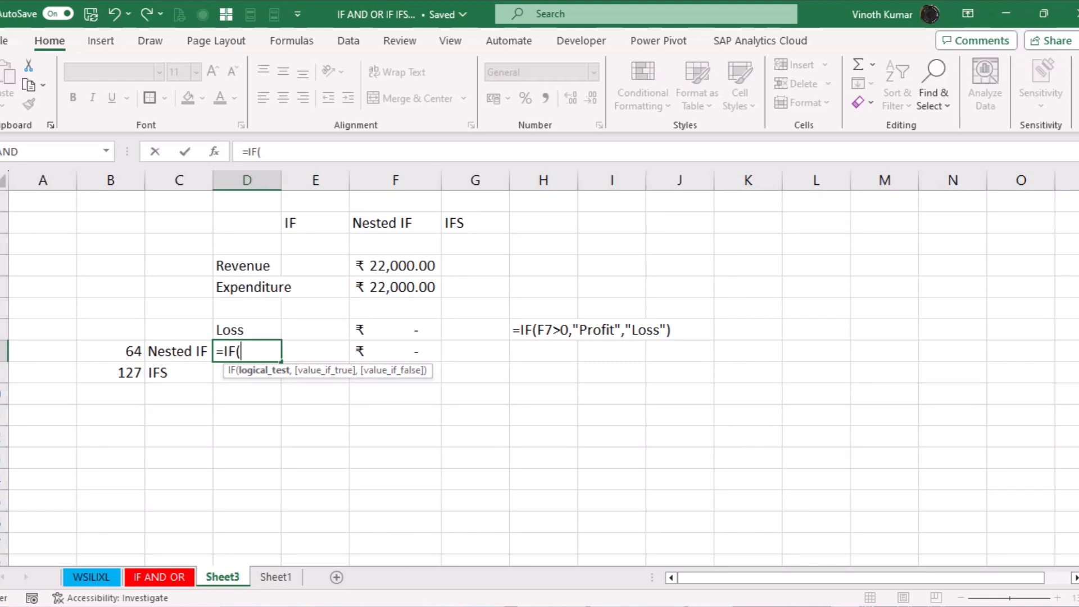
pyautogui.press('Right')
pyautogui.press('Right')
pyautogui.write('>0m"Prof')
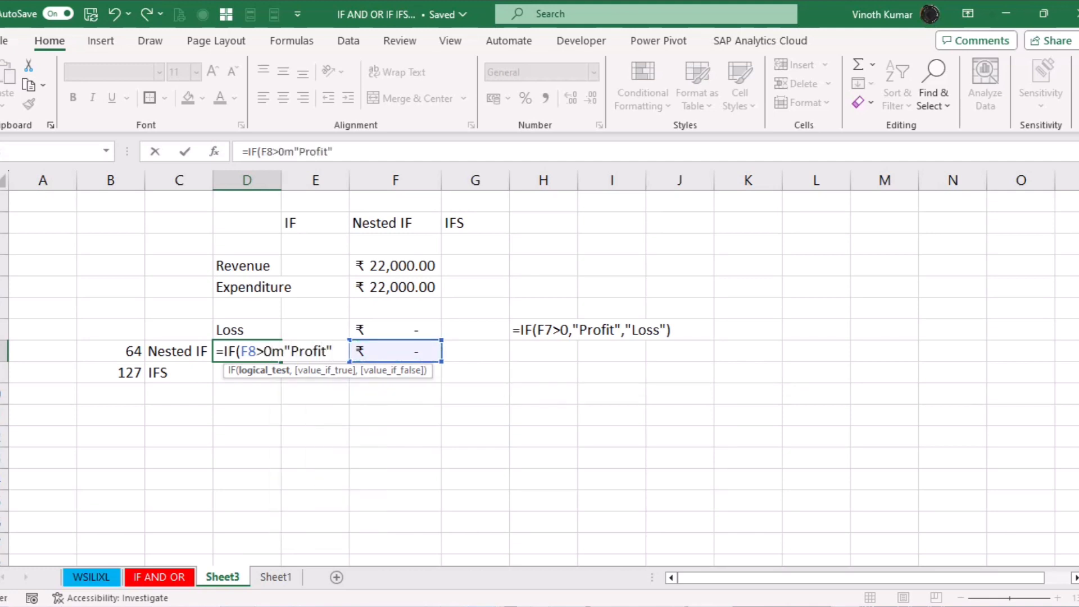
pyautogui.click(284, 349)
pyautogui.press('BackSpace')
pyautogui.write(',')
pyautogui.press('Delete')
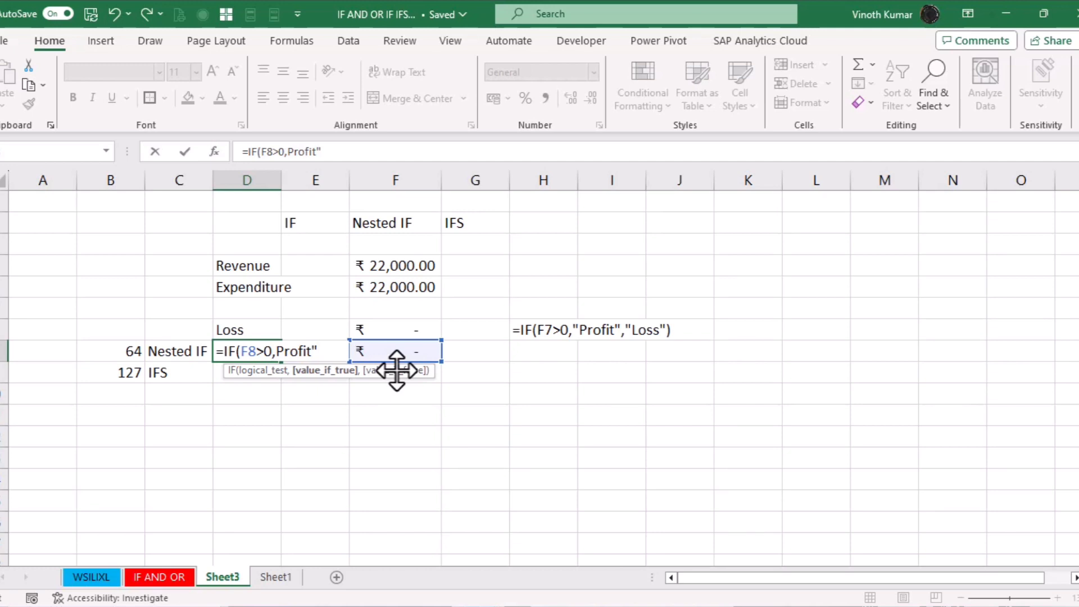
pyautogui.write('"')
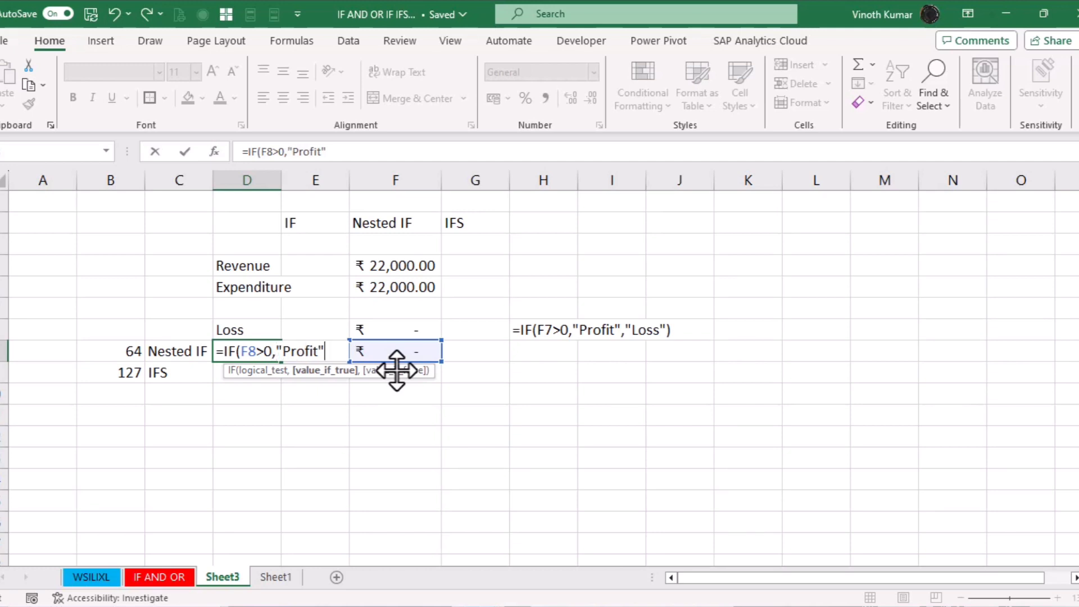
# Complete the D8 formula as =IF(F8>0,"Profit",IF(F8=0,"Breakeven","Loss")), accepting the added closing parenthesis
pyautogui.write(',IF(')
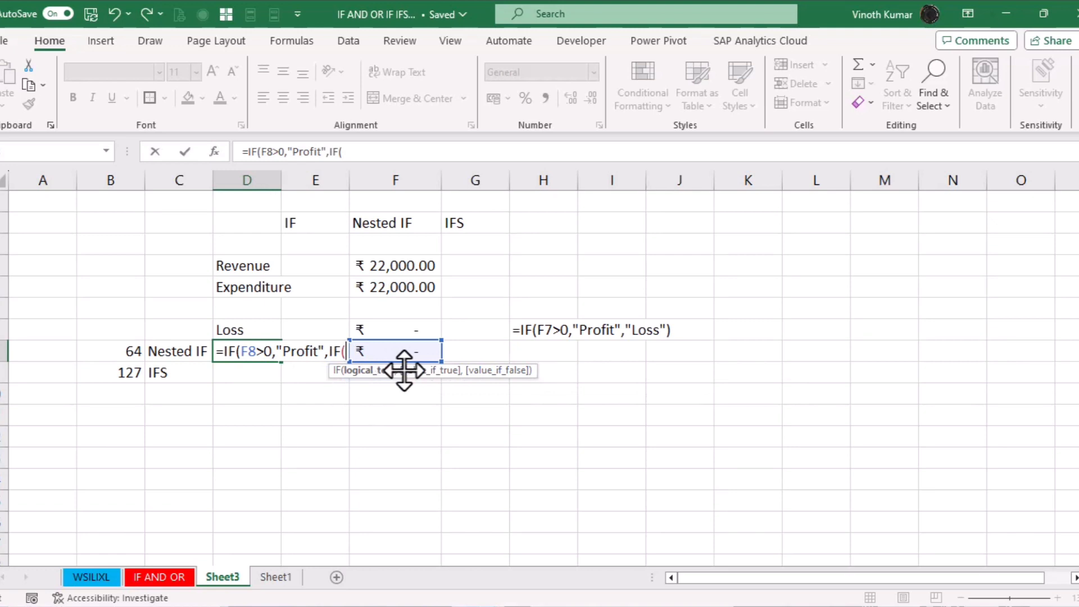
pyautogui.click(398, 355)
pyautogui.write('=0,"Breake')
pyautogui.press('BackSpace')
pyautogui.press('BackSpace')
pyautogui.write('kevek')
pyautogui.press('BackSpace')
pyautogui.write('n')
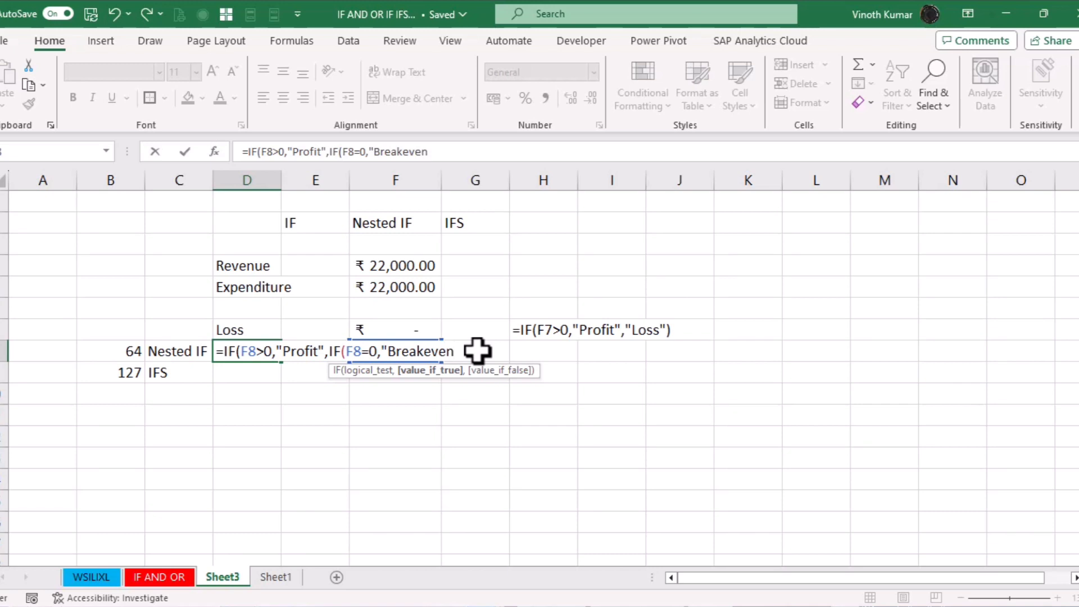
pyautogui.write('","LOss")')
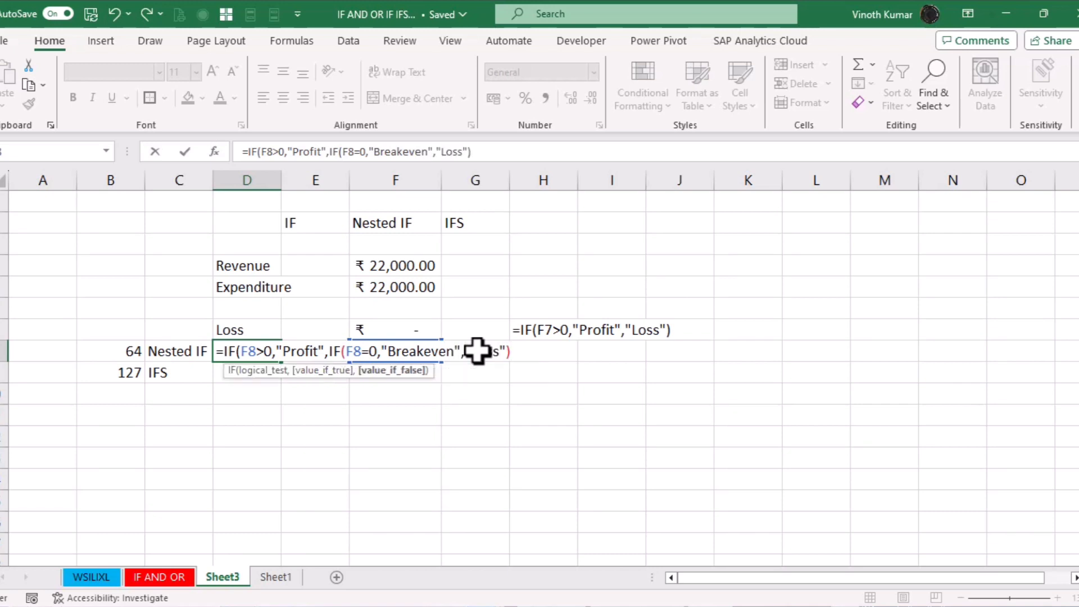
pyautogui.press('Return')
pyautogui.press('Return')
# AutoFit the width of column D to its contents
pyautogui.press('Right')
pyautogui.press('Left')
pyautogui.hotkey('alt', 'h')
pyautogui.press('o')
pyautogui.press('i')
# Set the revenue in F4 to 25000 to test the nested IF formula
pyautogui.press('Up')
pyautogui.press('Up')
pyautogui.press('Up')
pyautogui.press('Right')
pyautogui.press('Right')
pyautogui.write('25000')
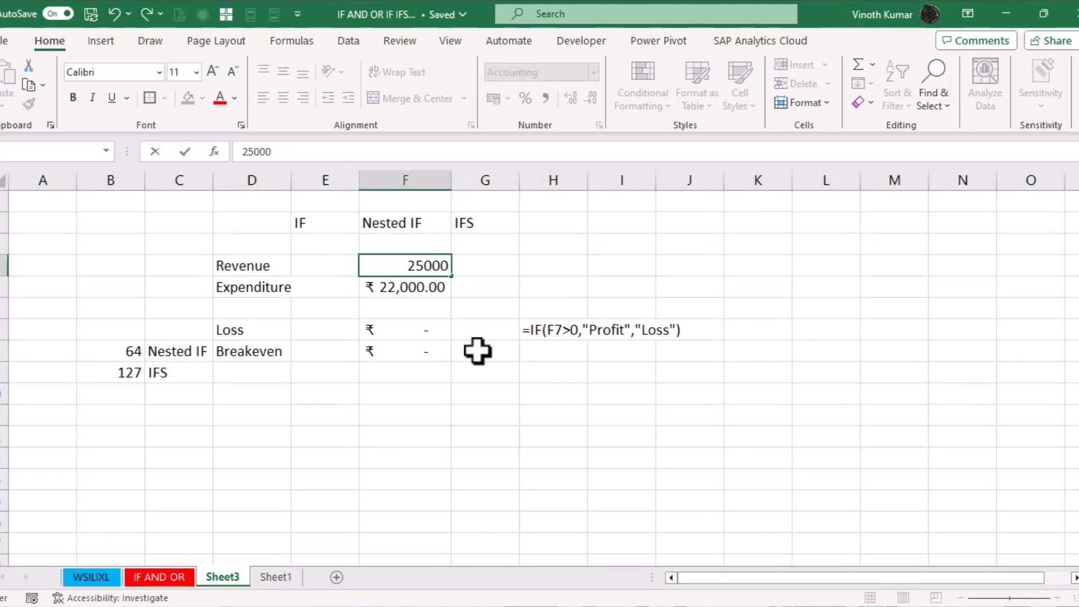
pyautogui.press('Return')
# Change the revenue in F4 to 20500 to test the case where expenditure exceeds revenue
pyautogui.press('Up')
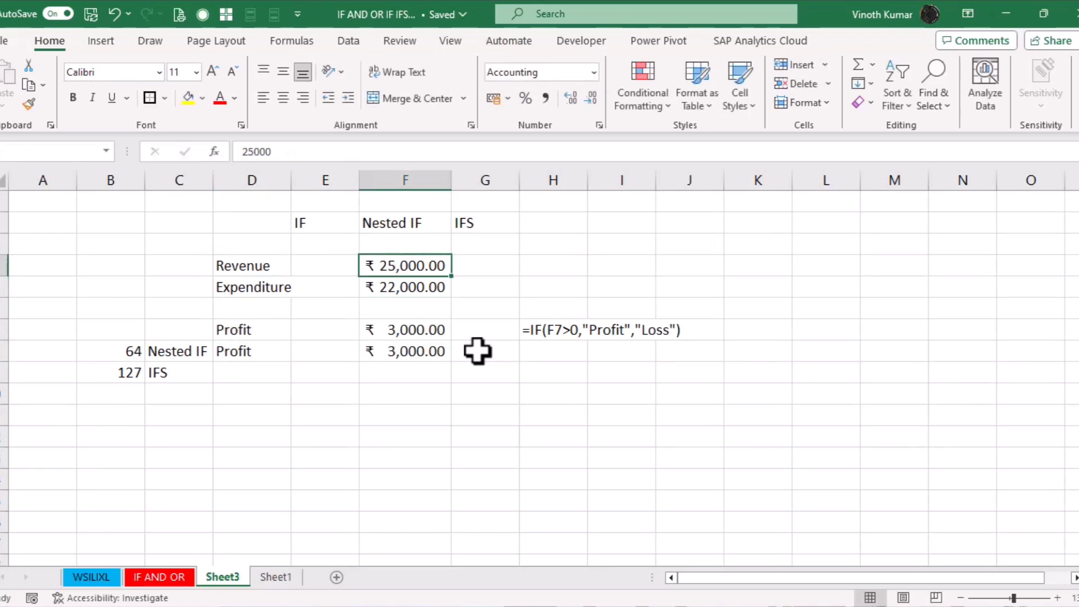
pyautogui.write('220')
pyautogui.press('BackSpace')
pyautogui.press('BackSpace')
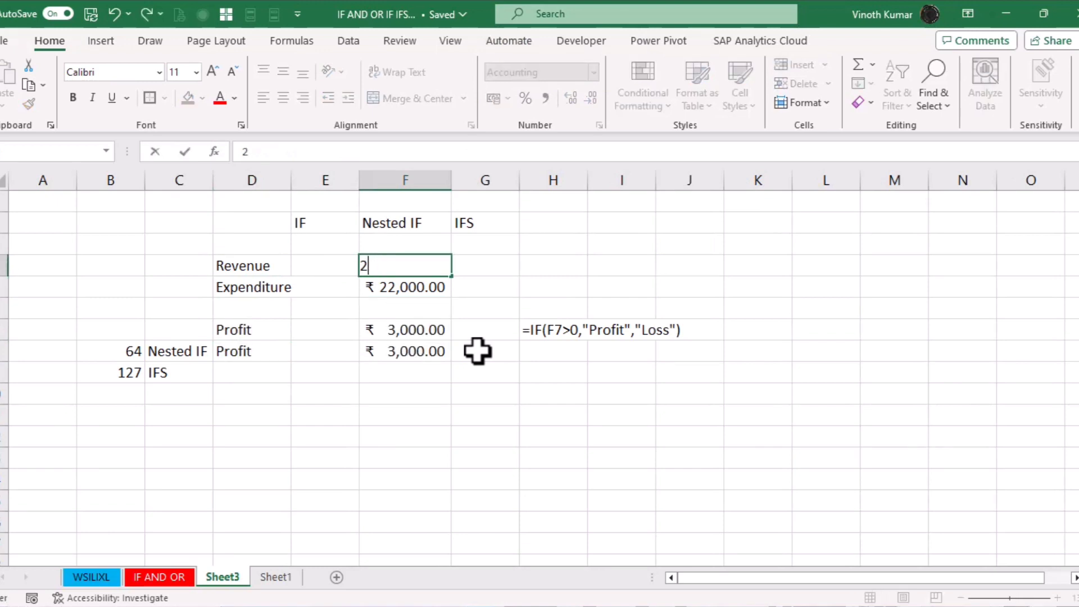
pyautogui.write('5')
pyautogui.press('BackSpace')
pyautogui.write('0500')
pyautogui.press('Return')
# Set the revenue in F4 back to 22000
pyautogui.press('Up')
pyautogui.write('22000')
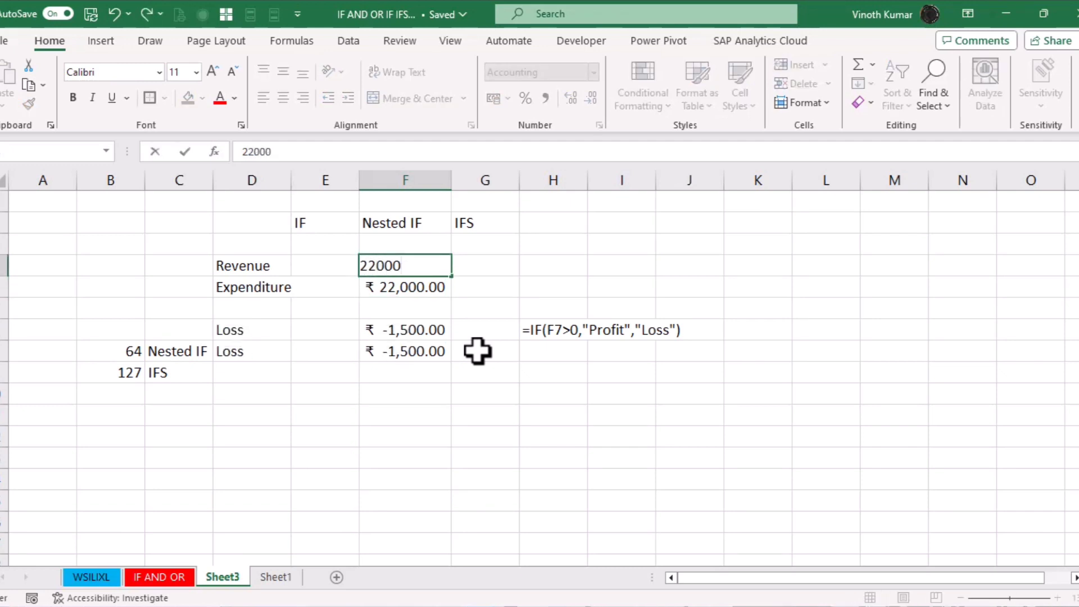
pyautogui.press('Return')
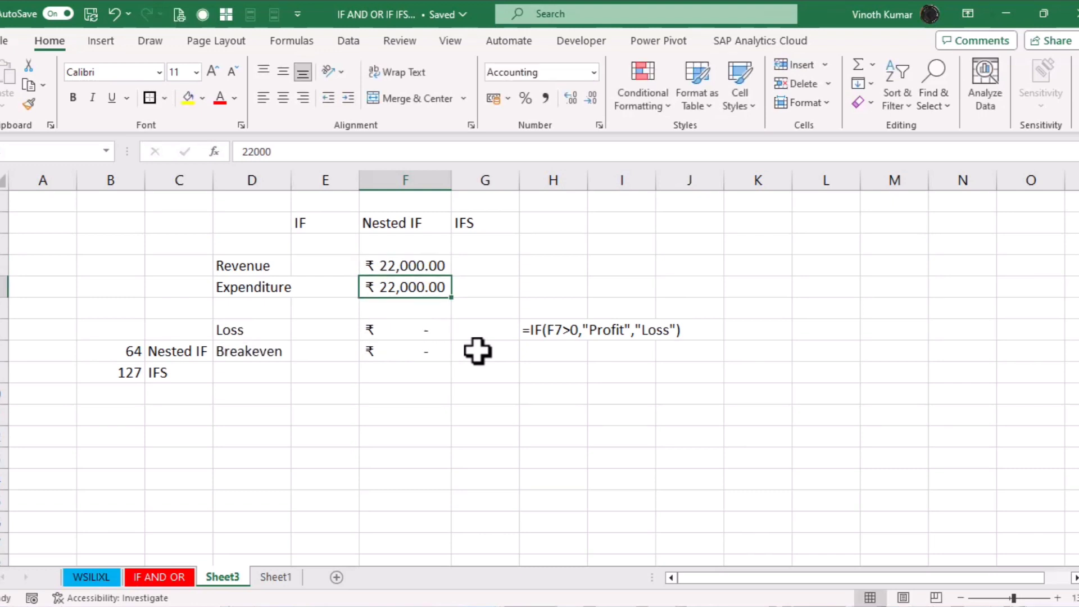
# Fill the FORMULATEXT formula from H7 down into H8 to display the nested IF formula
pyautogui.press('Right')
pyautogui.press('Right')
pyautogui.press('Down')
pyautogui.press('Down')
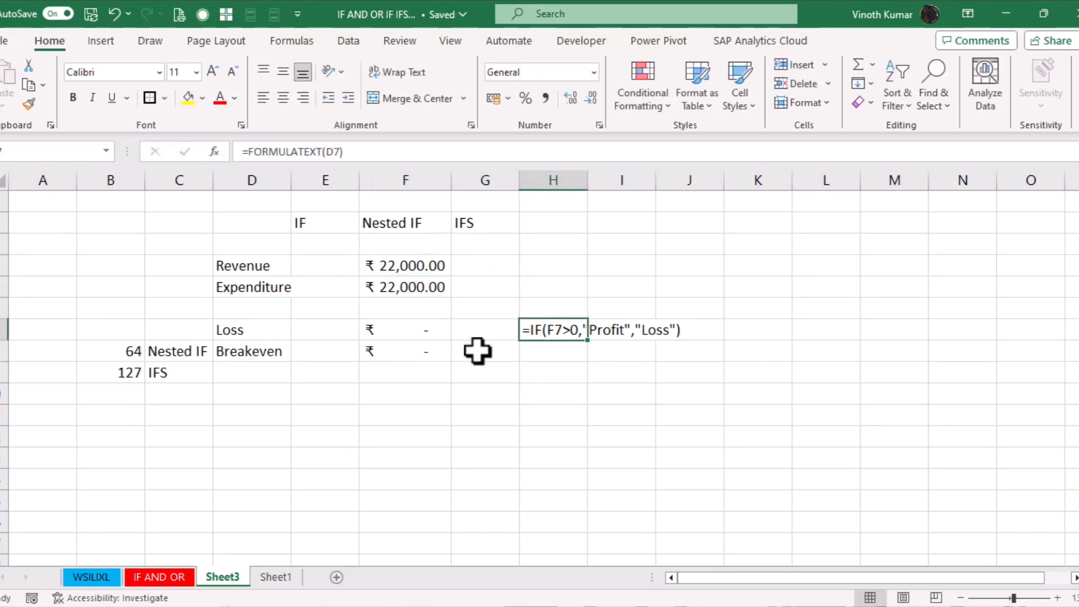
pyautogui.hotkey('shift', 'Down')
pyautogui.hotkey('ctrl', 'd')
# Calculate revenue minus expenditure in F9 with =F4-F5
pyautogui.press('Down')
pyautogui.press('Left')
pyautogui.press('Left')
pyautogui.press('Left')
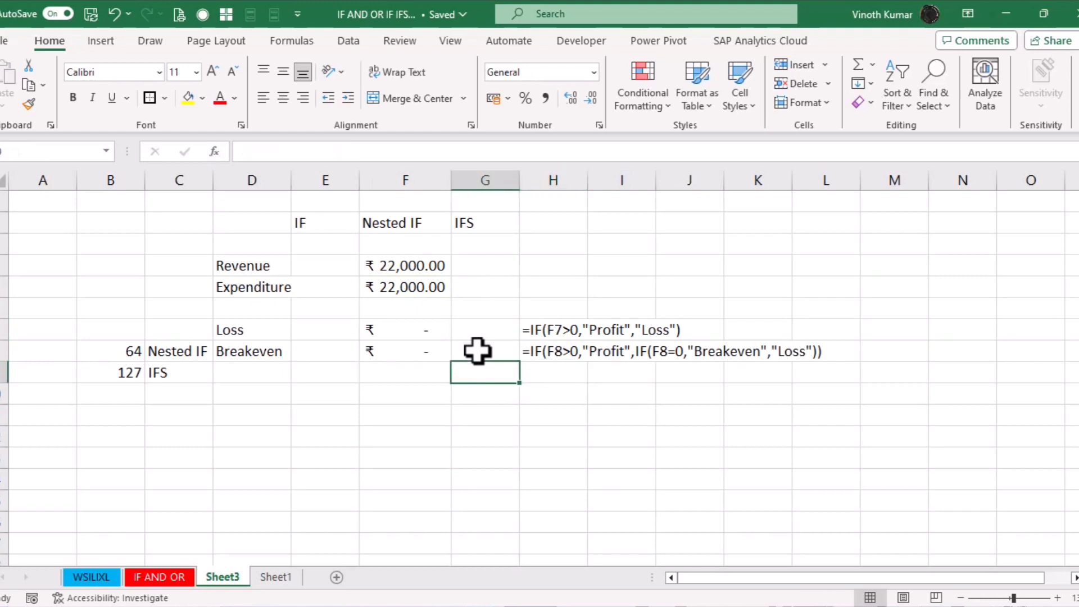
pyautogui.press('Left')
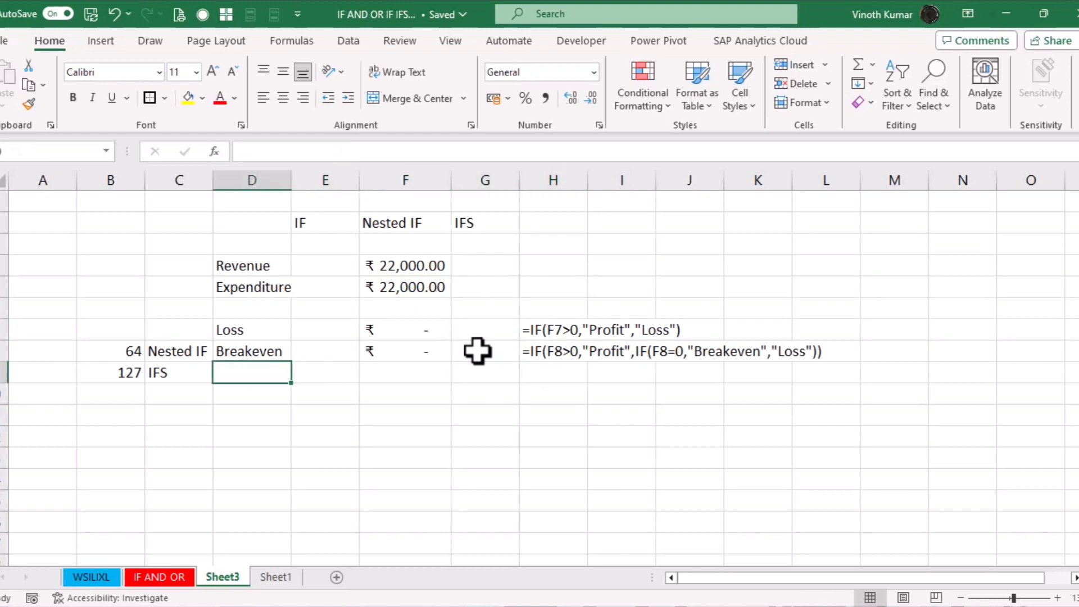
pyautogui.press('Right')
pyautogui.press('Right')
pyautogui.write('=')
pyautogui.press('Up')
pyautogui.press('Up')
pyautogui.press('Up')
pyautogui.press('Up')
pyautogui.press('Up')
pyautogui.write('-')
pyautogui.press('Up')
pyautogui.press('Up')
pyautogui.press('Up')
pyautogui.press('Up')
pyautogui.press('Return')
# Begin an IFS formula in D9 and open its function arguments dialog, placing it clear of the source data
pyautogui.press('Up')
pyautogui.press('Left')
pyautogui.press('Left')
pyautogui.write('=IFS(')
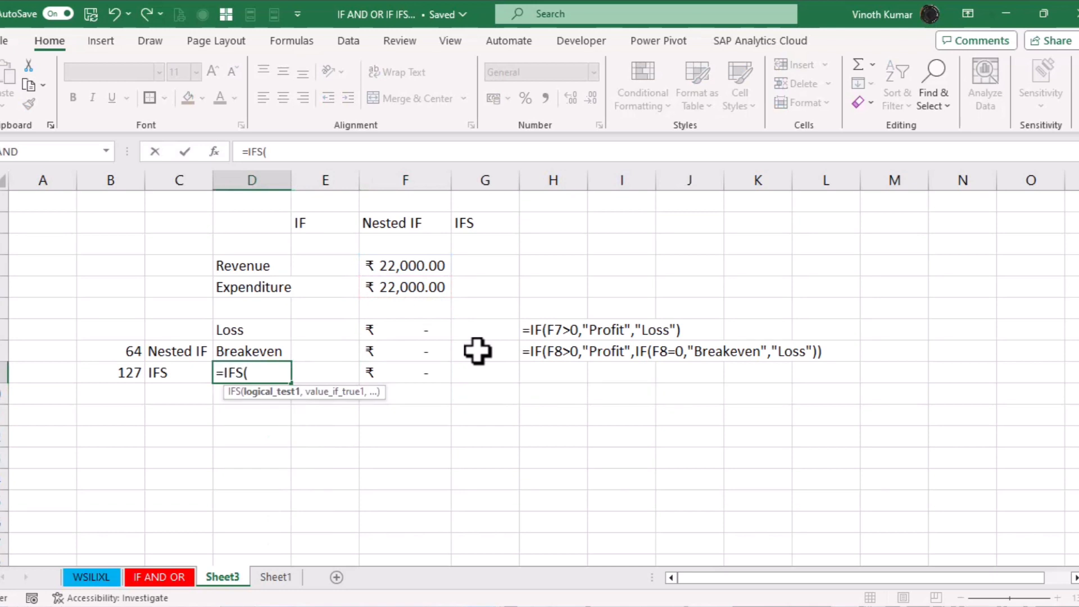
pyautogui.hotkey('ctrl', 'a')
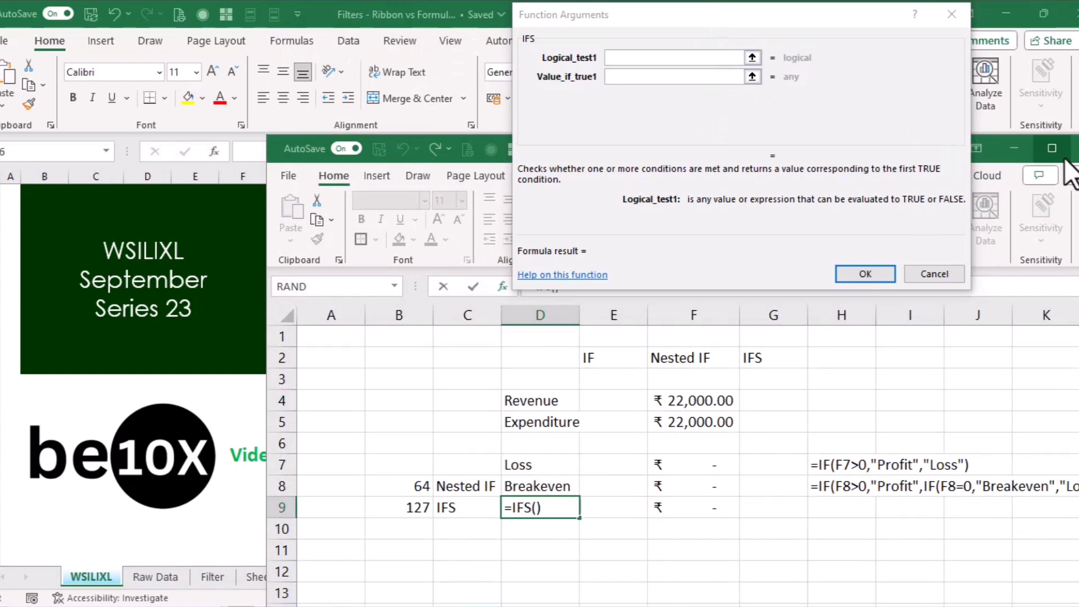
pyautogui.click(1052, 148)
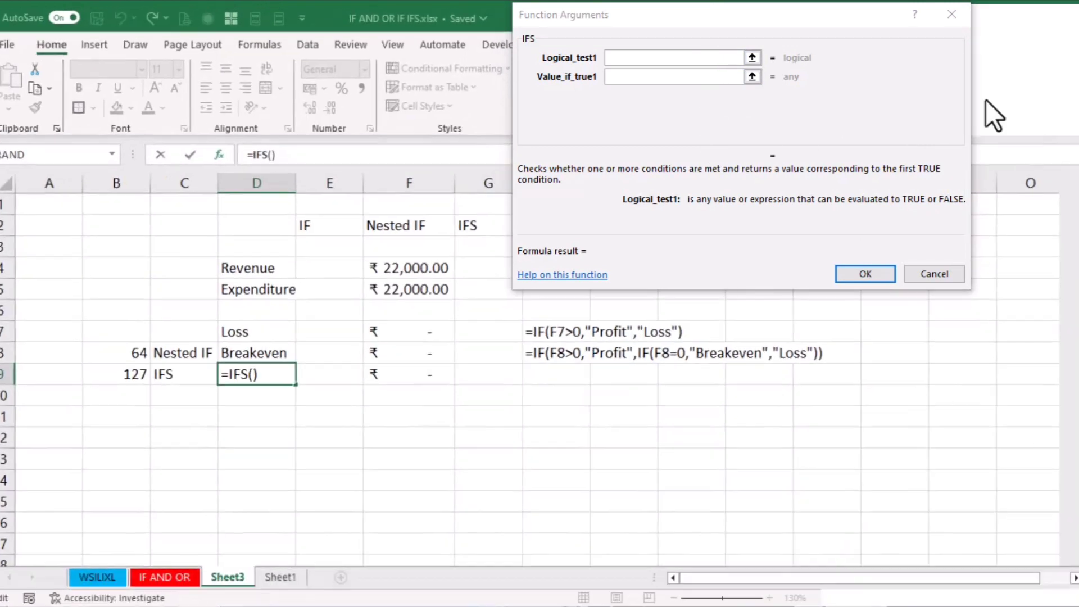
pyautogui.moveTo(808, 30); pyautogui.dragTo(888, 327)
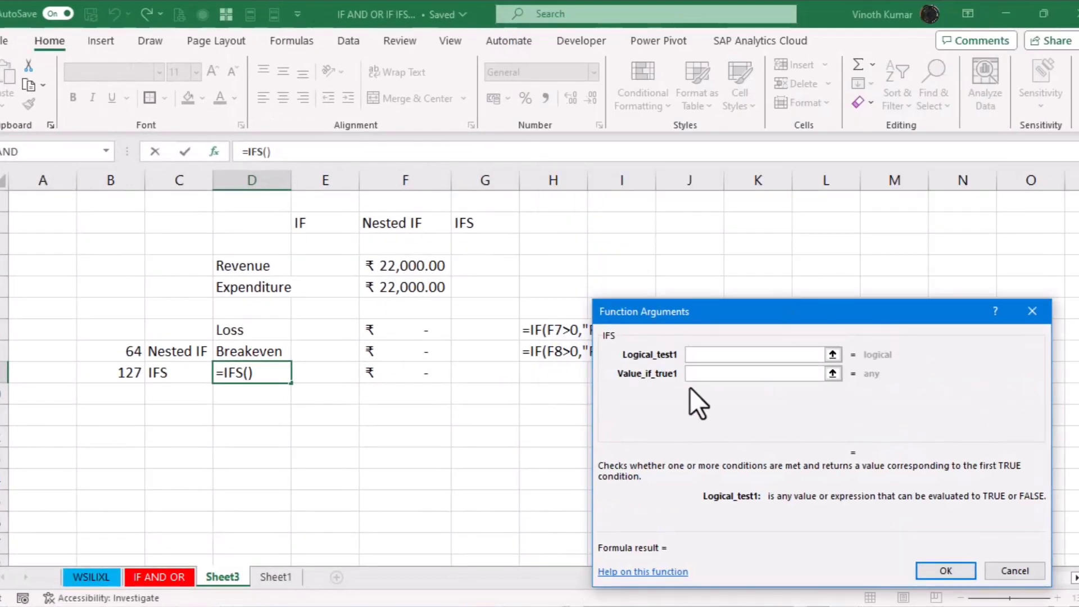
# Define the first IFS condition as F9=0, returning "Breakeven"
pyautogui.click(388, 374)
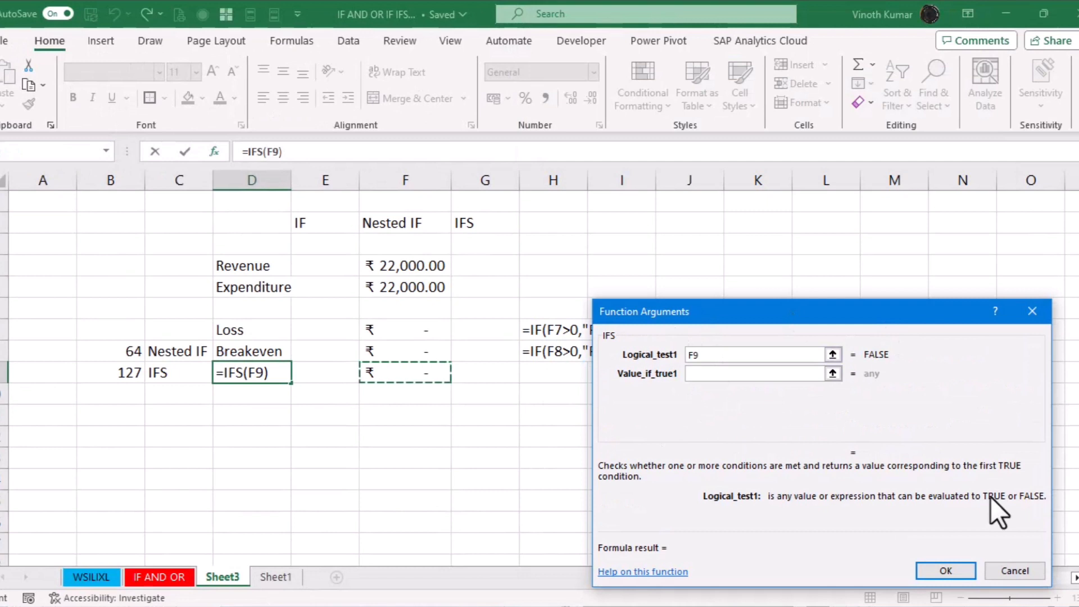
pyautogui.write('>')
pyautogui.press('BackSpace')
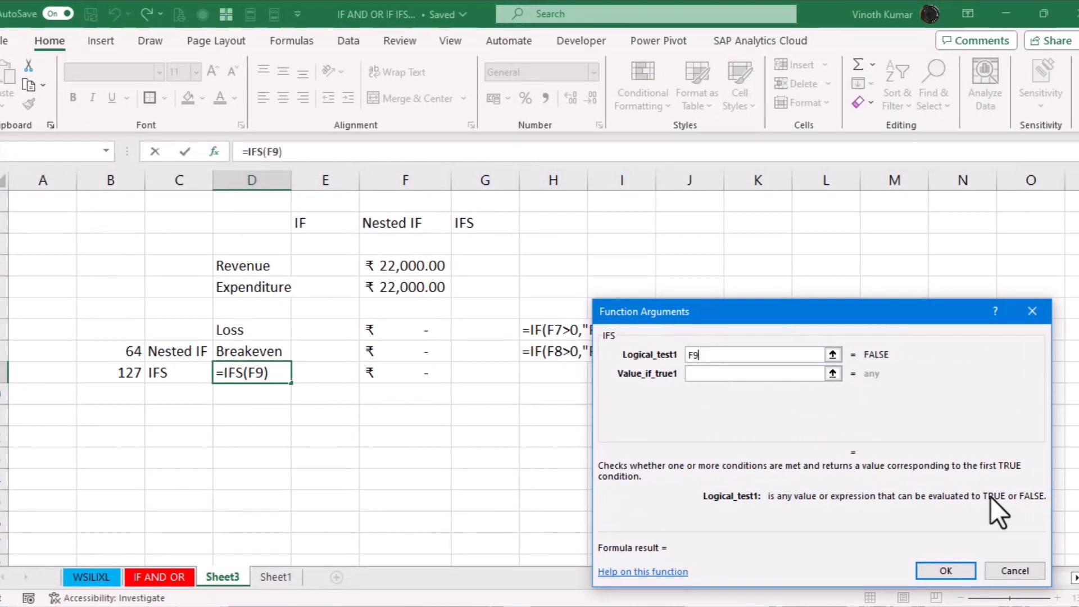
pyautogui.write('=0')
pyautogui.press('Tab')
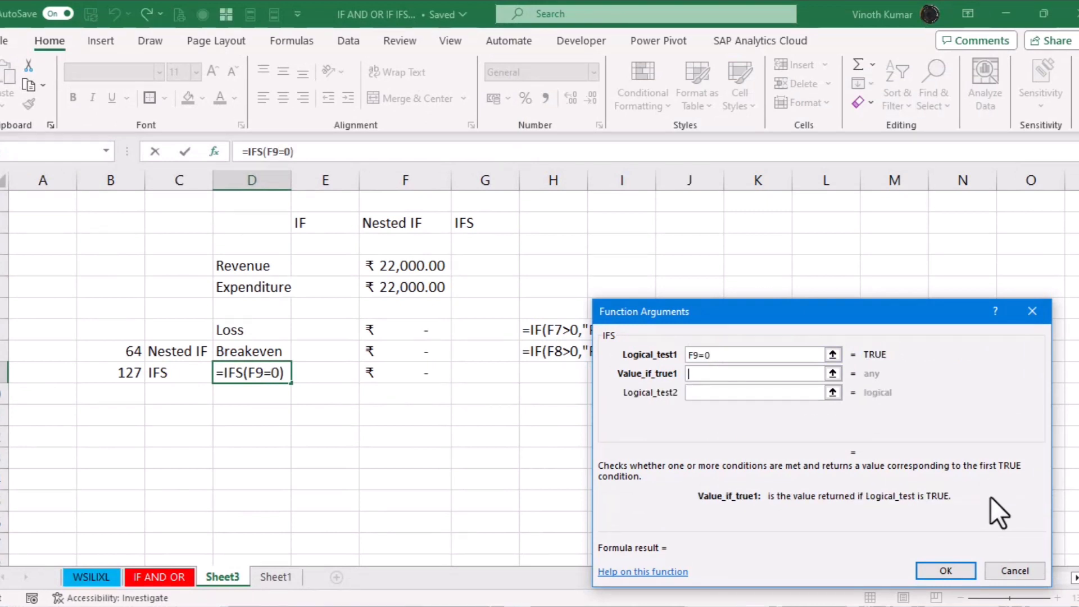
pyautogui.write('Breakeven')
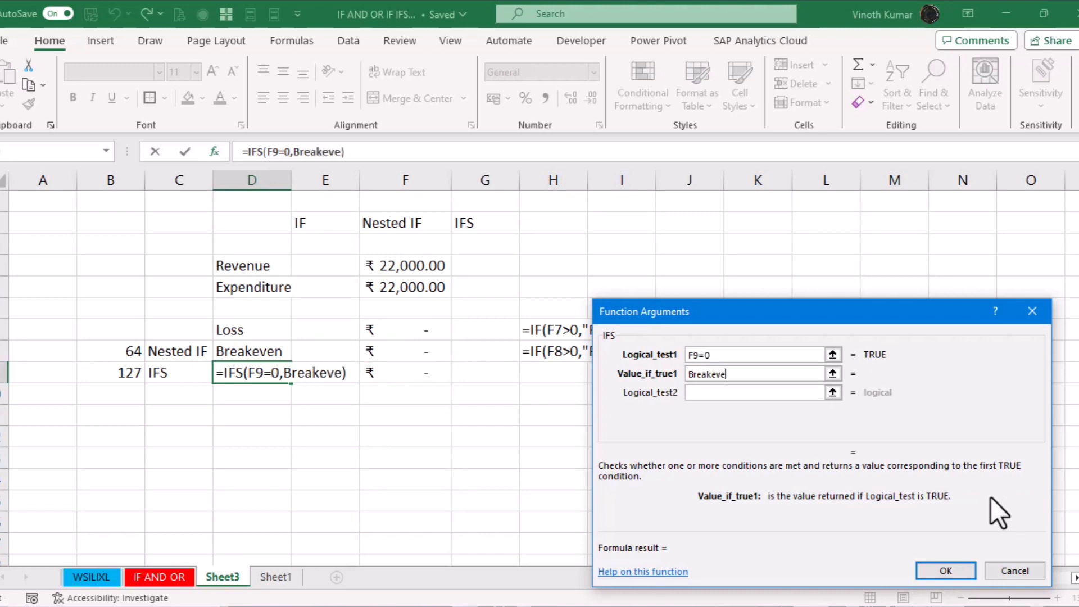
pyautogui.press('Tab')
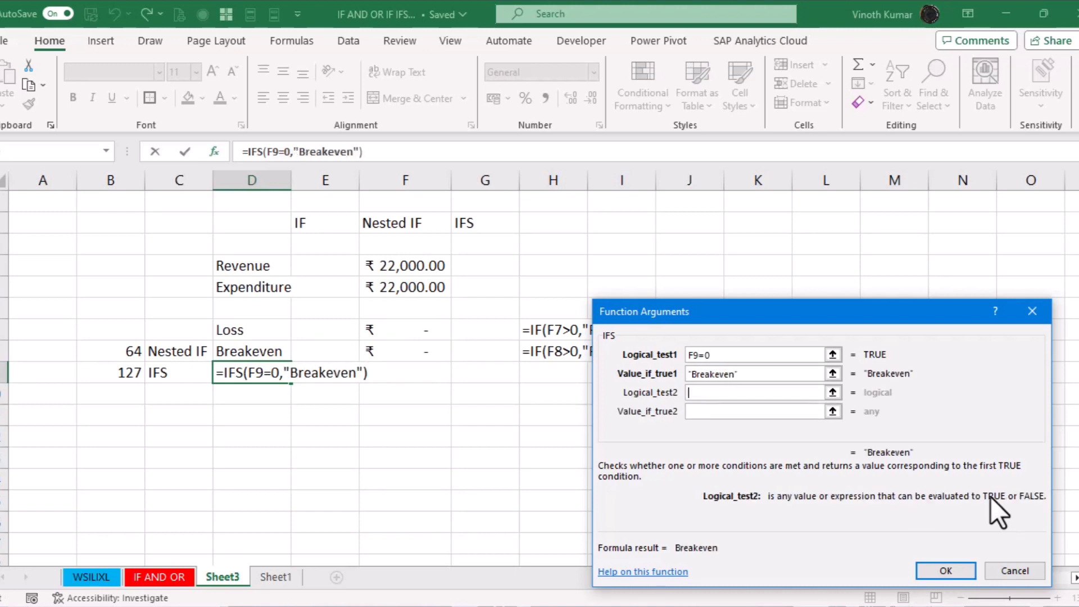
# Define the second IFS condition as F9>0, returning "Profit"
pyautogui.write('F9')
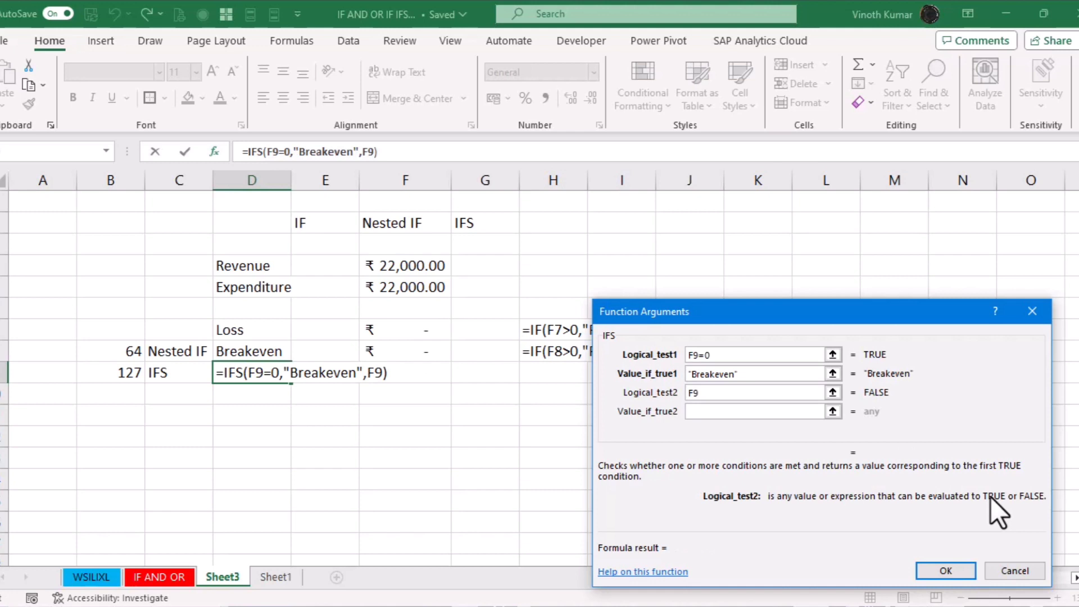
pyautogui.write('>0')
pyautogui.press('Tab')
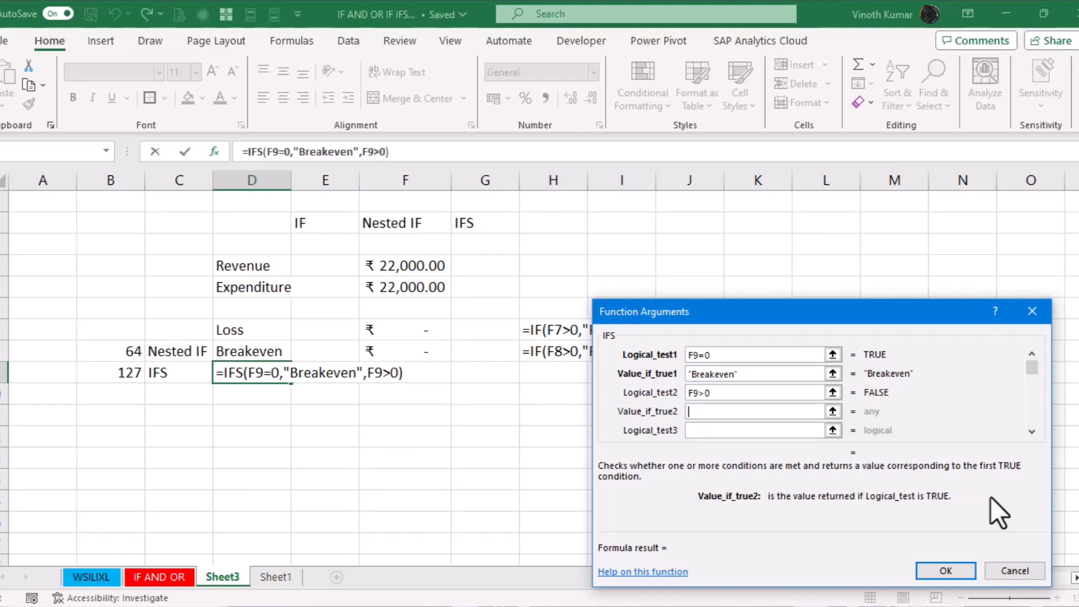
pyautogui.write('Profit')
pyautogui.press('Tab')
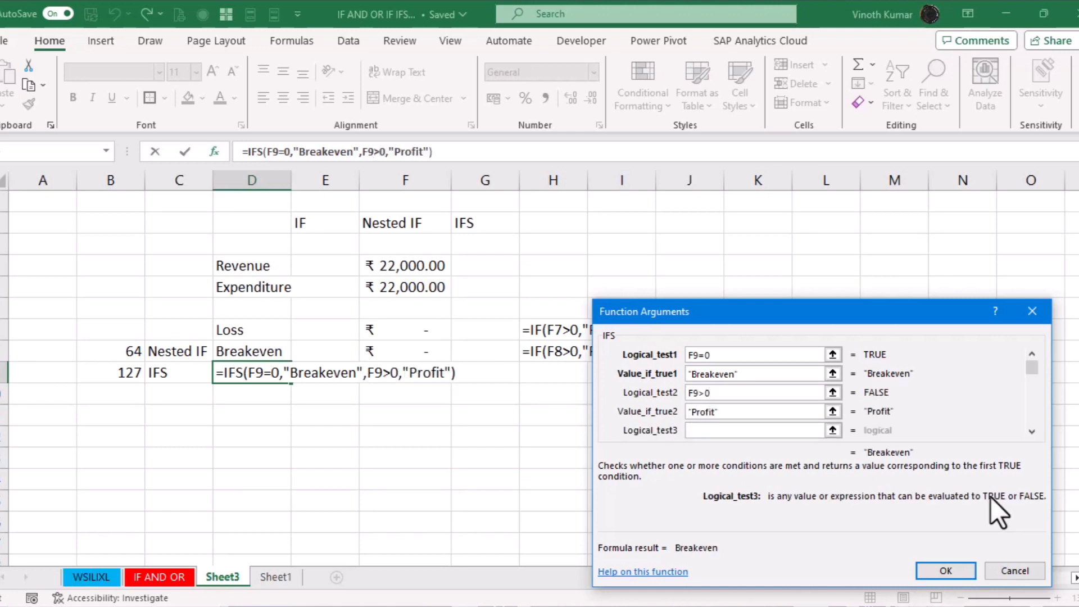
# Define the third IFS condition as F9<0, returning "Loss"
pyautogui.write('Fp')
pyautogui.press('BackSpace')
pyautogui.write('9<0')
pyautogui.press('Tab')
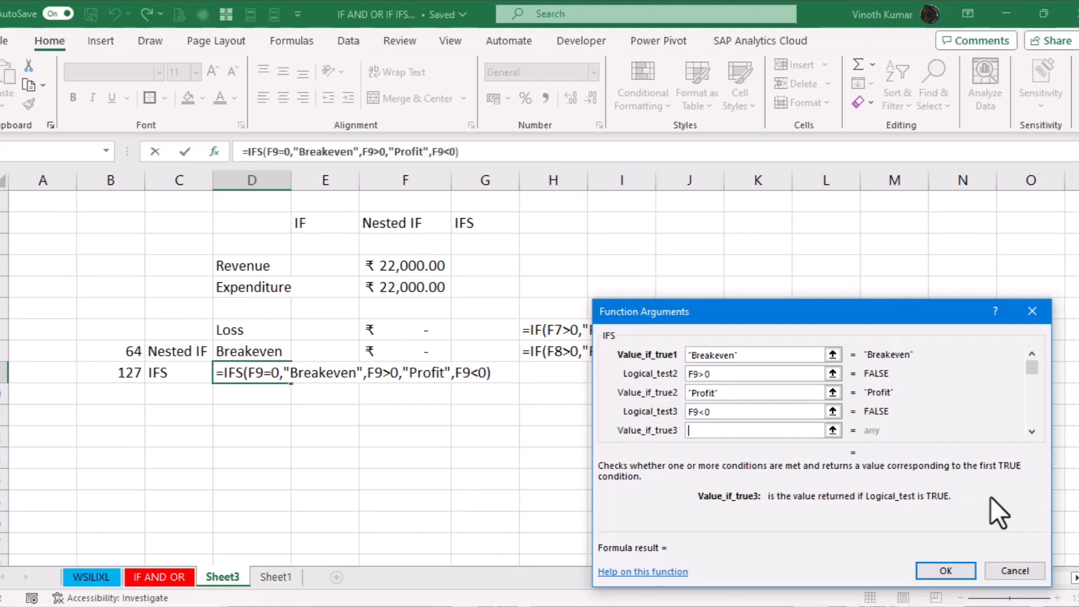
pyautogui.write('Loss')
pyautogui.press('Tab')
# Go through the remaining empty IFS condition arguments up to Logical_test127 to examine how many conditions the function accepts
pyautogui.press('Tab')
pyautogui.press('Tab')
pyautogui.press('Tab')
pyautogui.press('Tab')
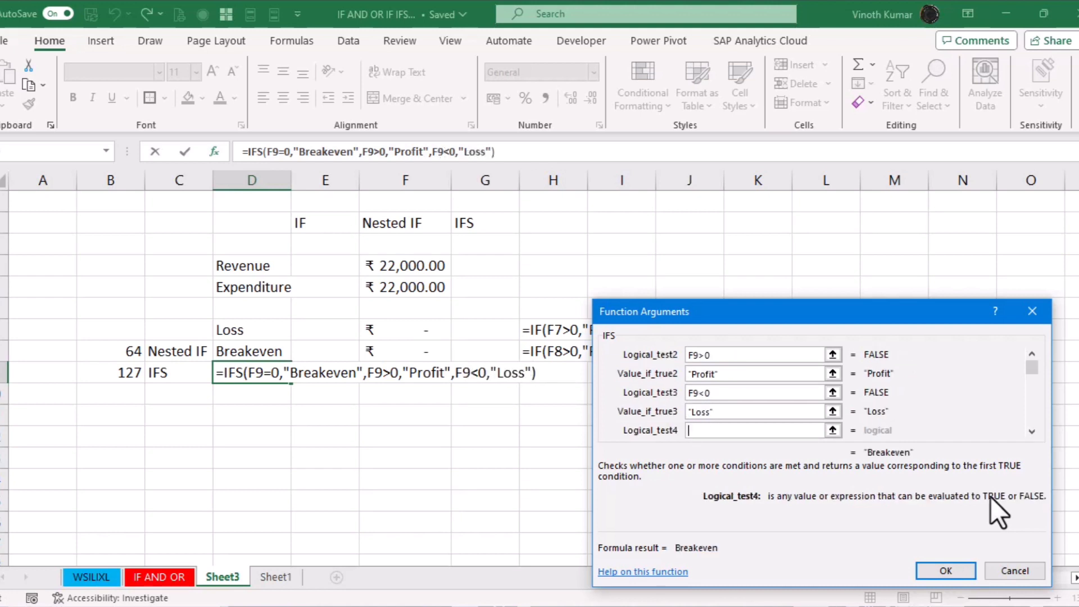
pyautogui.press('Tab')
pyautogui.press('Tab')
pyautogui.press('Tab')
pyautogui.press('Tab')
pyautogui.press('Tab')
pyautogui.press('Tab')
pyautogui.press('Tab')
pyautogui.press('Tab')
pyautogui.press('Tab')
pyautogui.press('Tab')
pyautogui.press('Tab')
pyautogui.press('Tab')
pyautogui.press('Tab')
pyautogui.press('Tab')
pyautogui.press('Tab')
pyautogui.press('Tab')
pyautogui.press('Tab')
pyautogui.press('Tab')
pyautogui.press('Tab')
pyautogui.press('Tab')
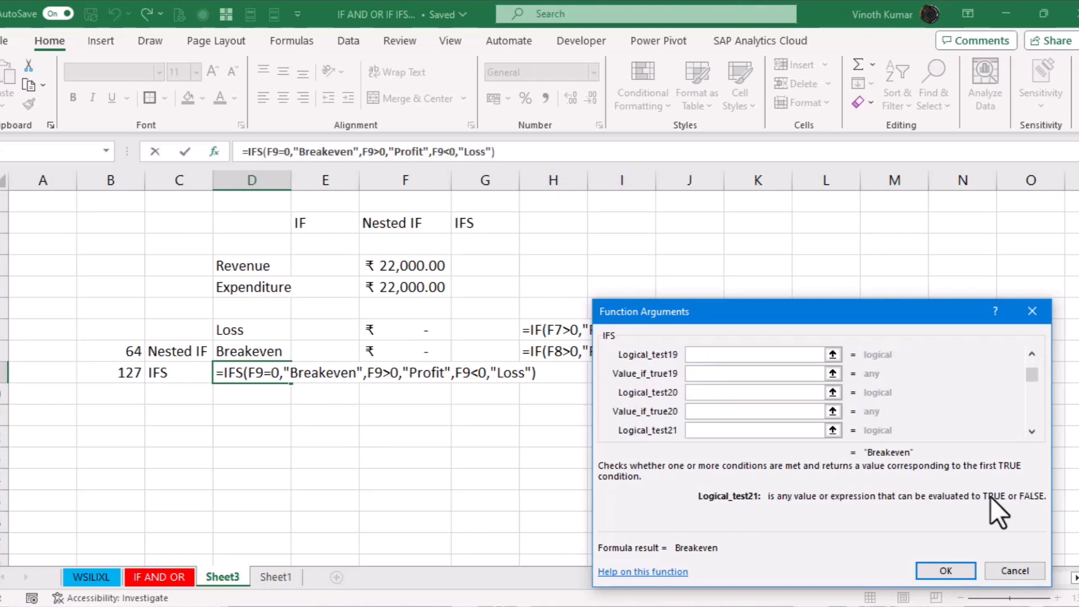
pyautogui.press('Tab')
pyautogui.press('Tab')
pyautogui.press('Tab')
pyautogui.press('Tab')
pyautogui.press('Tab')
pyautogui.press('Tab')
pyautogui.press('Tab')
pyautogui.press('Tab')
pyautogui.press('Tab')
pyautogui.press('Tab')
pyautogui.press('Tab')
pyautogui.press('Tab')
pyautogui.press('Tab')
pyautogui.press('Tab')
pyautogui.press('Tab')
pyautogui.press('Tab')
pyautogui.press('Tab')
pyautogui.press('Tab')
pyautogui.press('Tab')
pyautogui.press('Tab')
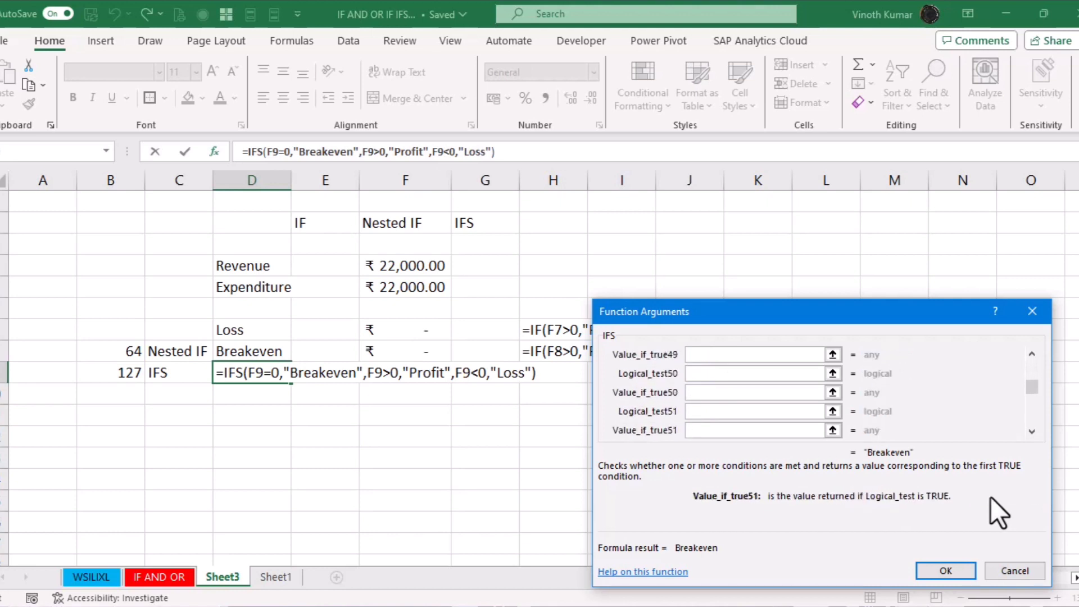
pyautogui.press('Tab')
pyautogui.press('Tab')
pyautogui.press('Tab')
pyautogui.press('Tab')
pyautogui.press('Tab')
pyautogui.press('Tab')
pyautogui.press('Tab')
pyautogui.press('Tab')
pyautogui.press('Tab')
pyautogui.press('Tab')
pyautogui.press('Tab')
pyautogui.press('Tab')
pyautogui.press('Tab')
pyautogui.press('Tab')
pyautogui.press('Tab')
pyautogui.press('Tab')
pyautogui.press('Tab')
pyautogui.press('Tab')
pyautogui.press('Tab')
pyautogui.press('Tab')
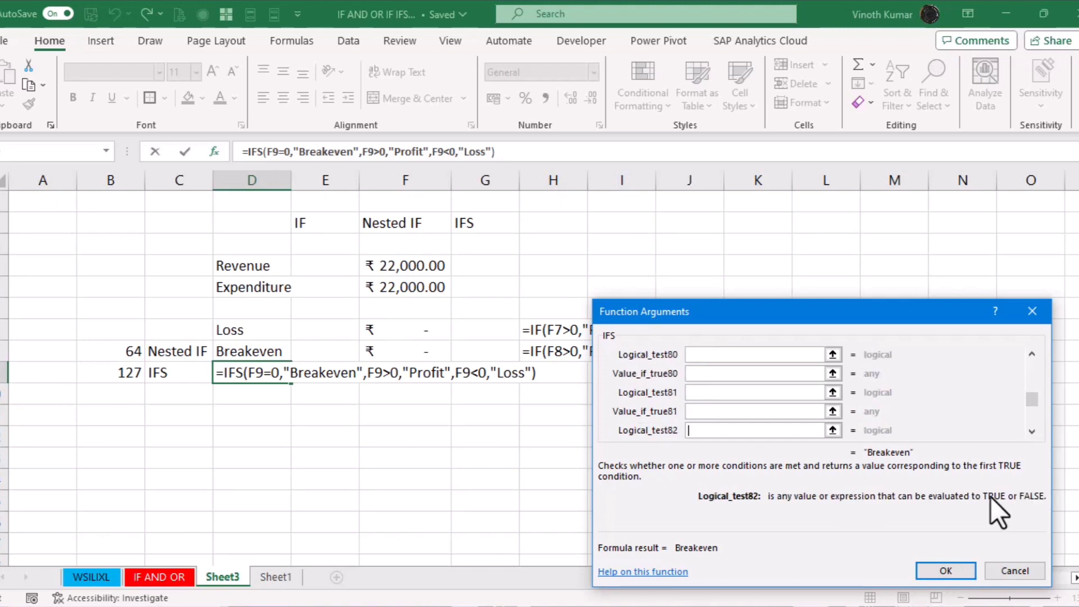
pyautogui.press('Tab')
pyautogui.press('Tab')
pyautogui.press('Tab')
pyautogui.press('Tab')
pyautogui.press('Tab')
pyautogui.press('Tab')
pyautogui.press('Tab')
pyautogui.press('Tab')
pyautogui.press('Tab')
pyautogui.press('Tab')
pyautogui.press('Tab')
pyautogui.press('Tab')
pyautogui.press('Tab')
pyautogui.press('Tab')
pyautogui.press('Tab')
pyautogui.press('Tab')
pyautogui.press('Tab')
pyautogui.press('Tab')
pyautogui.press('Tab')
pyautogui.press('Tab')
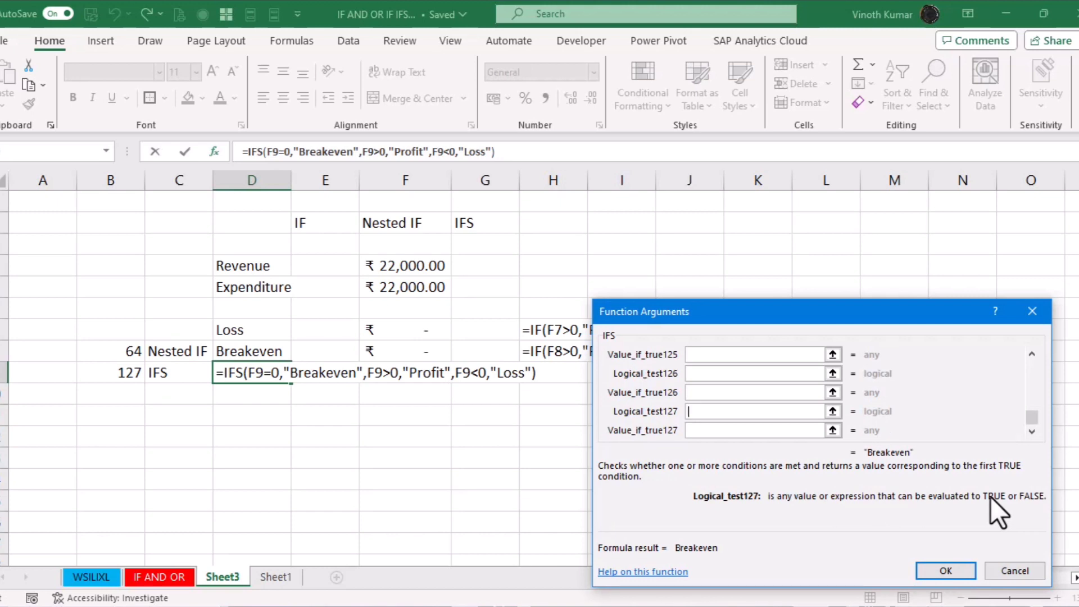
# Commit the IFS formula in D9 and copy the FORMULATEXT formula from H8 down to H9
pyautogui.press('Return')
pyautogui.press('Right')
pyautogui.press('Right')
pyautogui.press('Right')
pyautogui.press('Right')
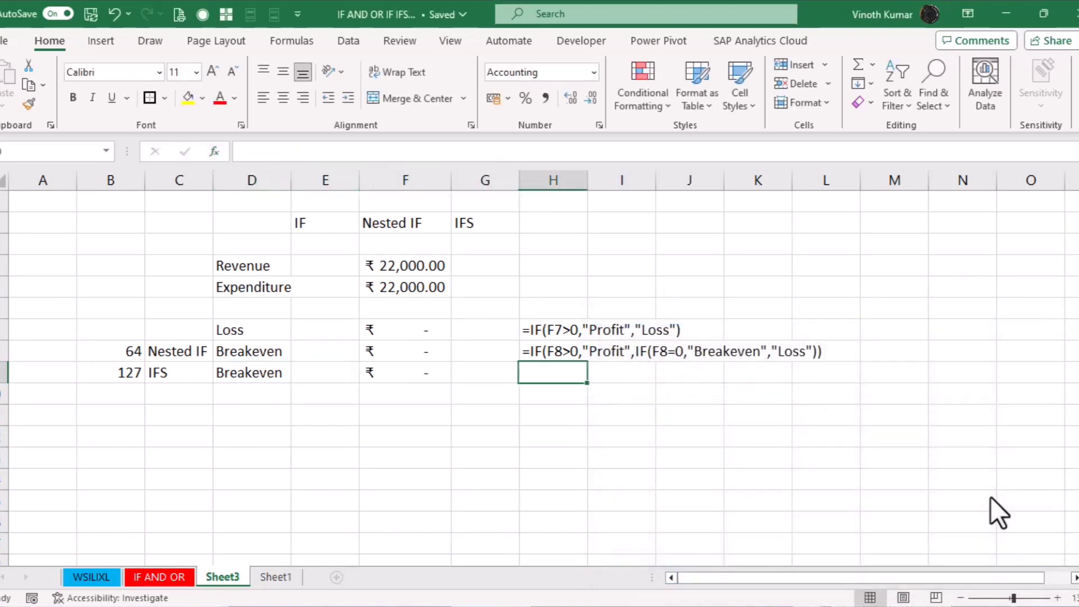
pyautogui.press('Up')
pyautogui.hotkey('shift', 'Down')
pyautogui.hotkey('ctrl', 'd')
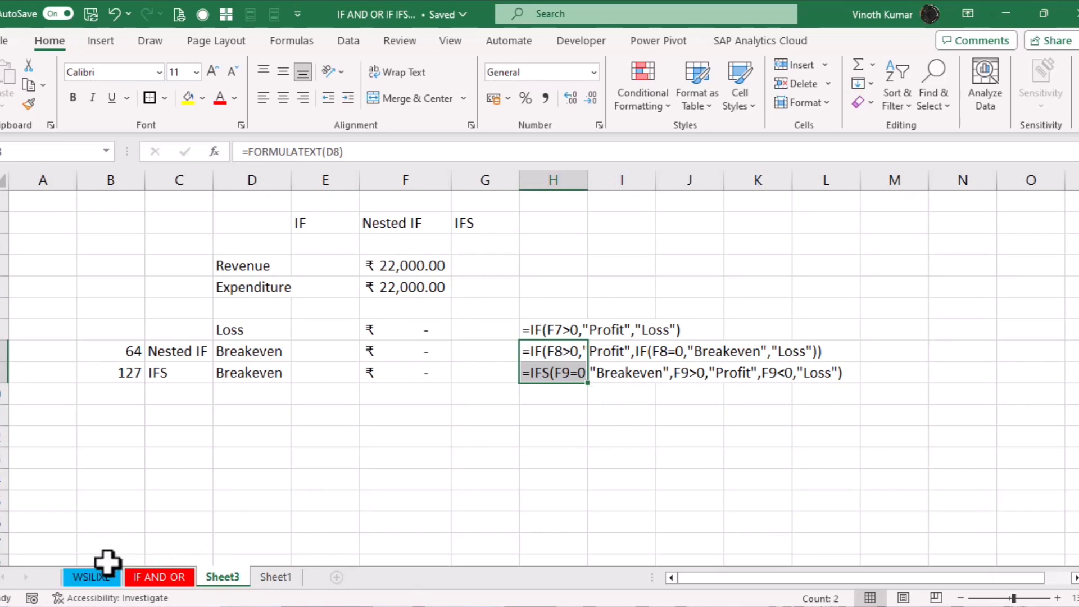
# Switch to the WSILIXL sheet to view the title page
pyautogui.click(99, 577)
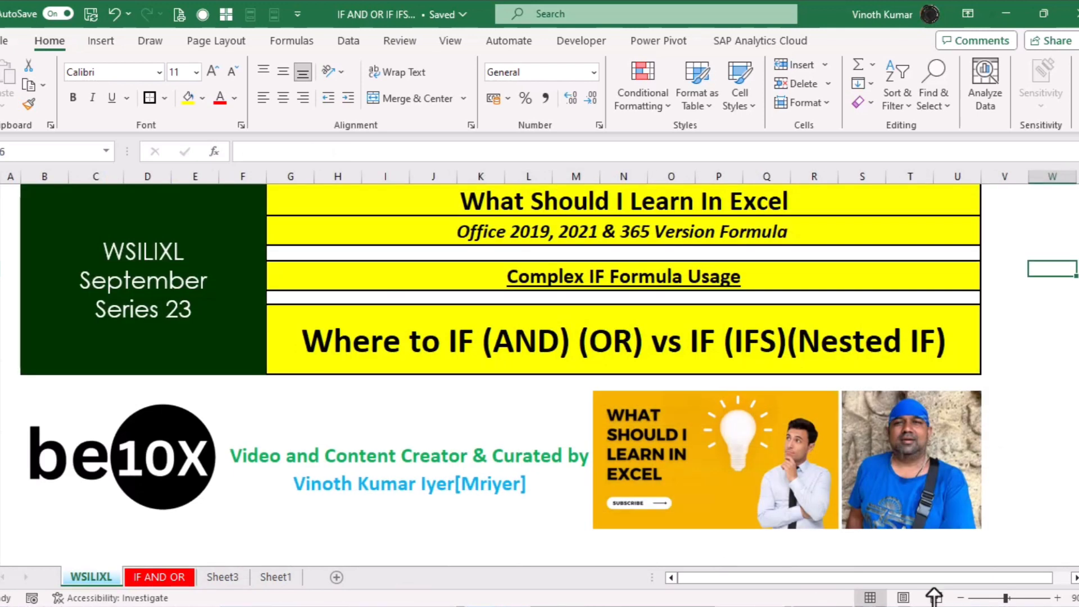